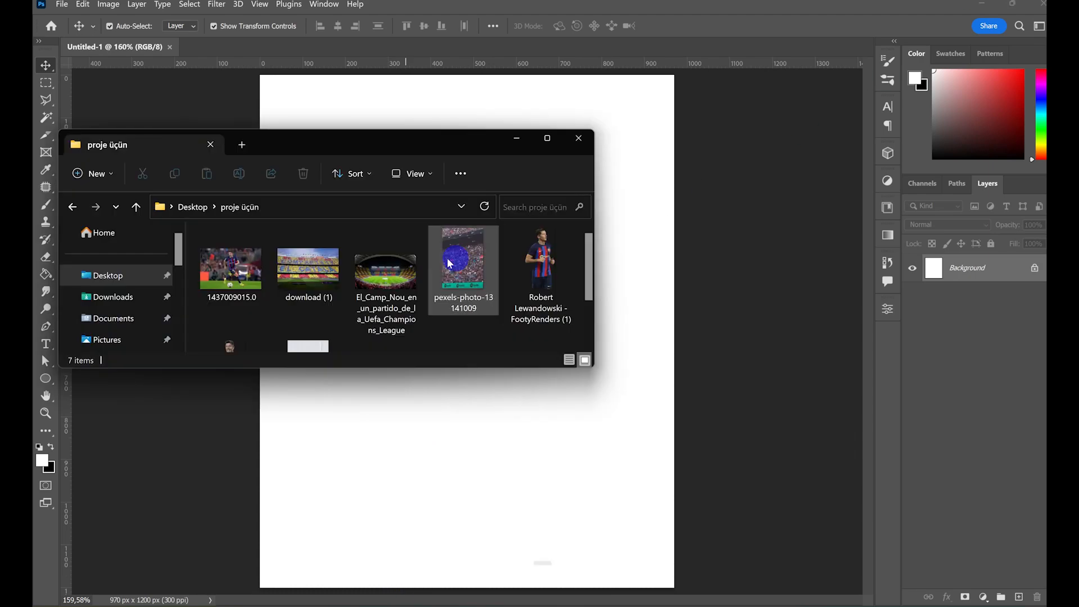
# - Place the stadium image "download (1)" on the canvas and enlarge it to cover the full canvas height
pyautogui.moveTo(319, 149); pyautogui.dragTo(400, 93)
pyautogui.moveTo(393, 216); pyautogui.dragTo(419, 392)
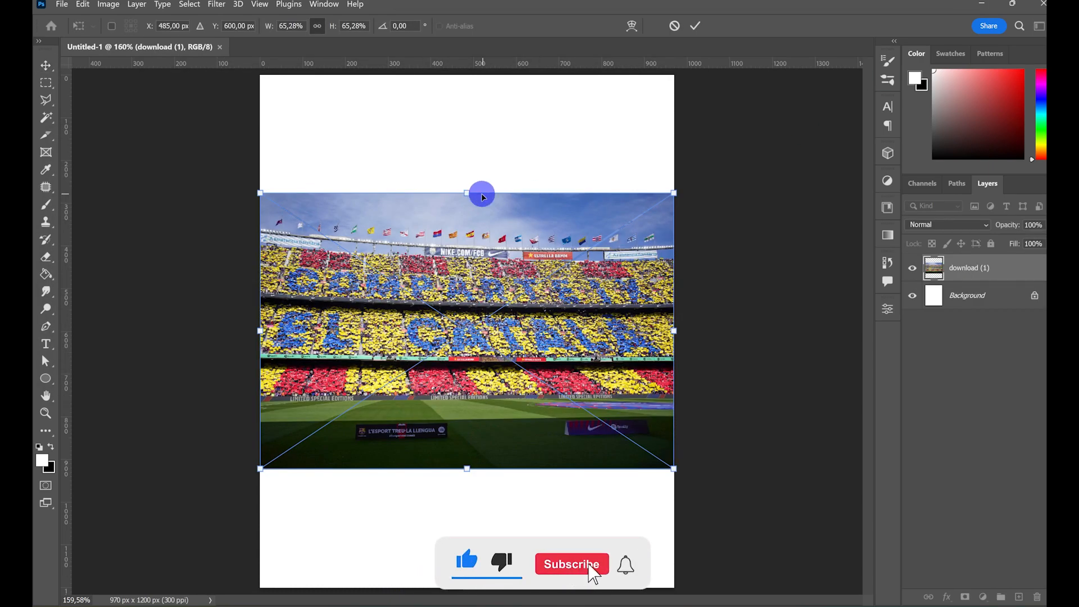
pyautogui.moveTo(466, 193); pyautogui.dragTo(468, 79)
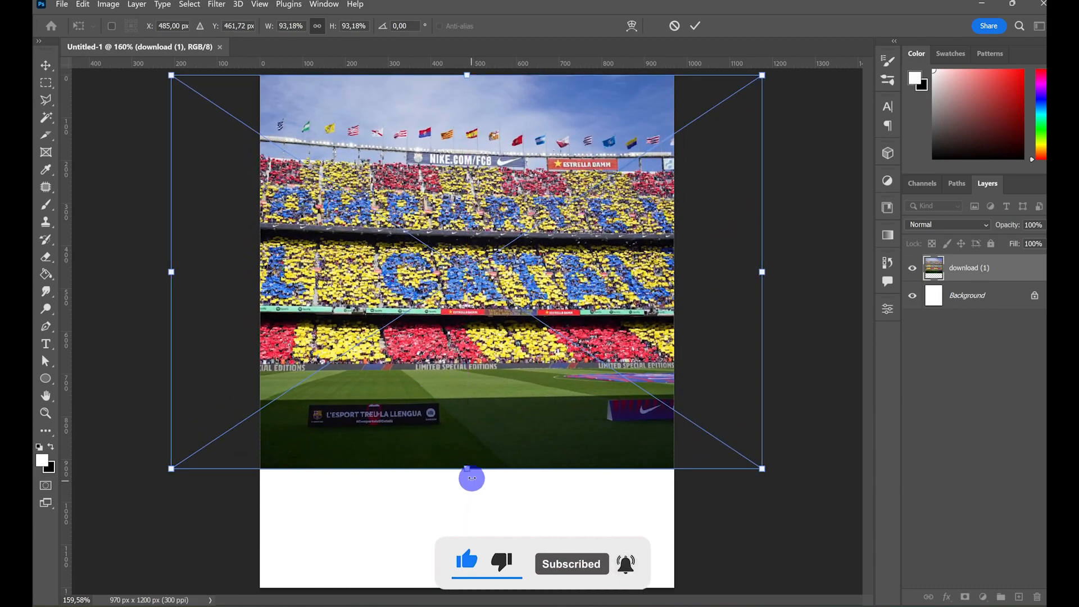
pyautogui.moveTo(467, 470); pyautogui.dragTo(467, 587)
pyautogui.moveTo(562, 460)
pyautogui.mouseDown()
pyautogui.moveTo(588, 457)
pyautogui.moveTo(554, 459)
pyautogui.mouseUp()
pyautogui.click(695, 25)
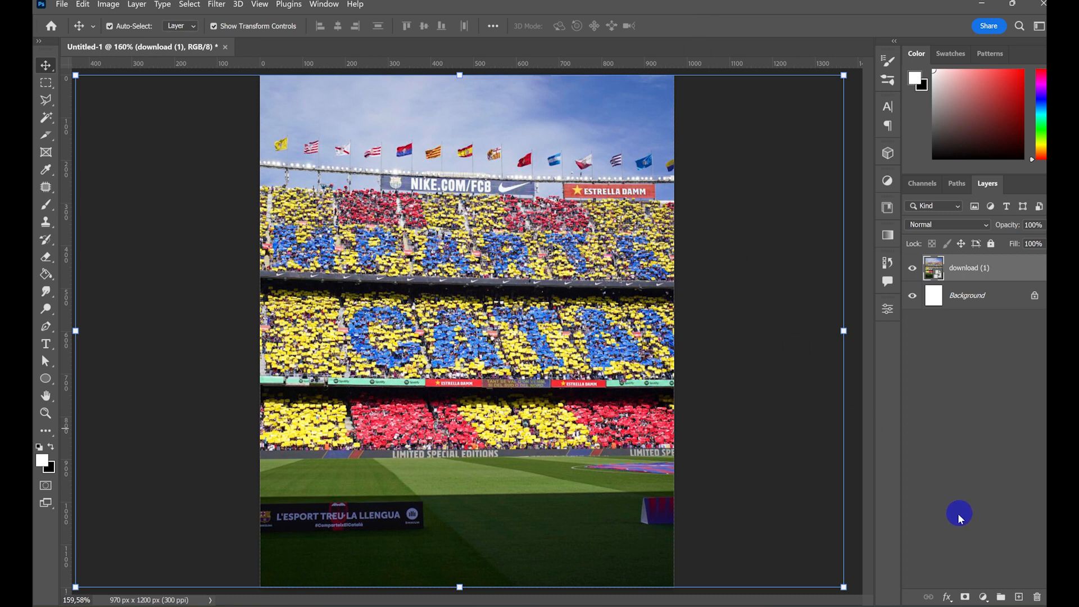
# - Apply a Camera Raw filter to the stadium layer with saturation +27, clarity +59 and exposure +0.80
pyautogui.click(237, 4)
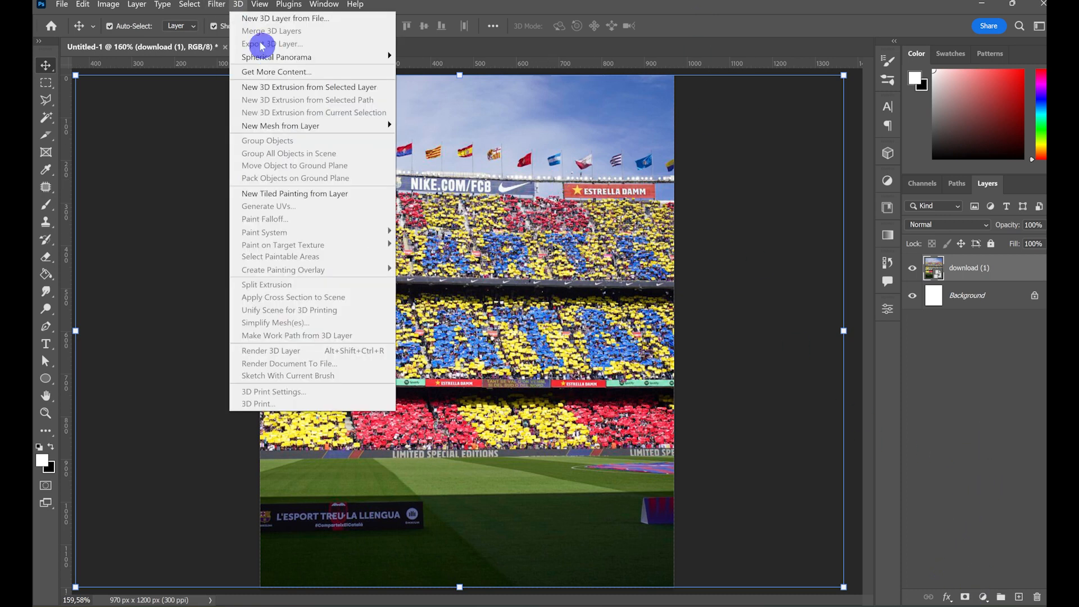
pyautogui.moveTo(216, 5)
pyautogui.click(258, 89)
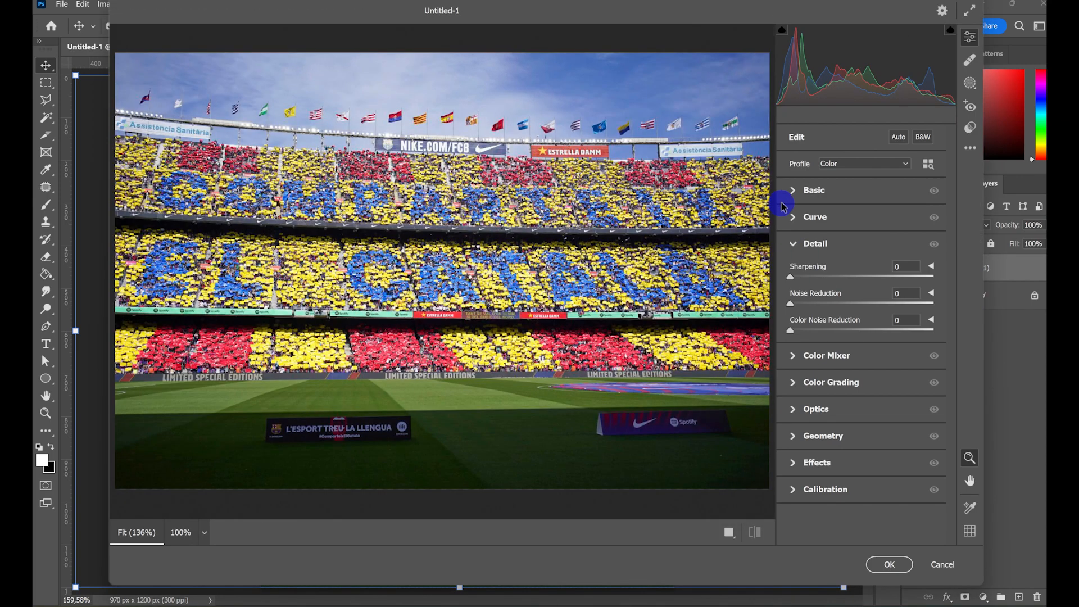
pyautogui.click(792, 191)
pyautogui.moveTo(862, 532); pyautogui.dragTo(883, 534)
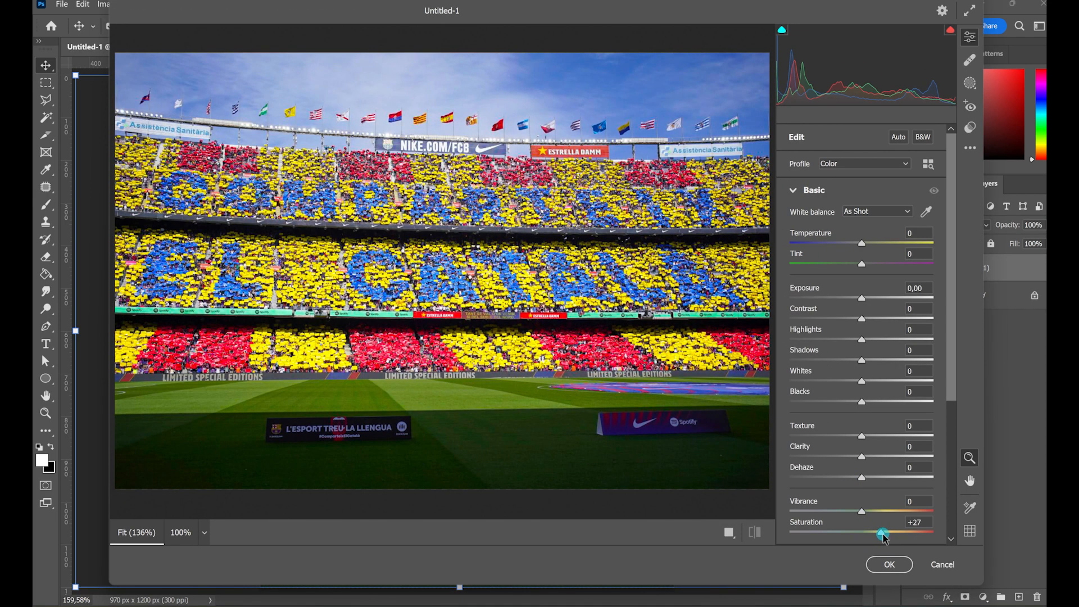
pyautogui.moveTo(857, 455); pyautogui.dragTo(896, 462)
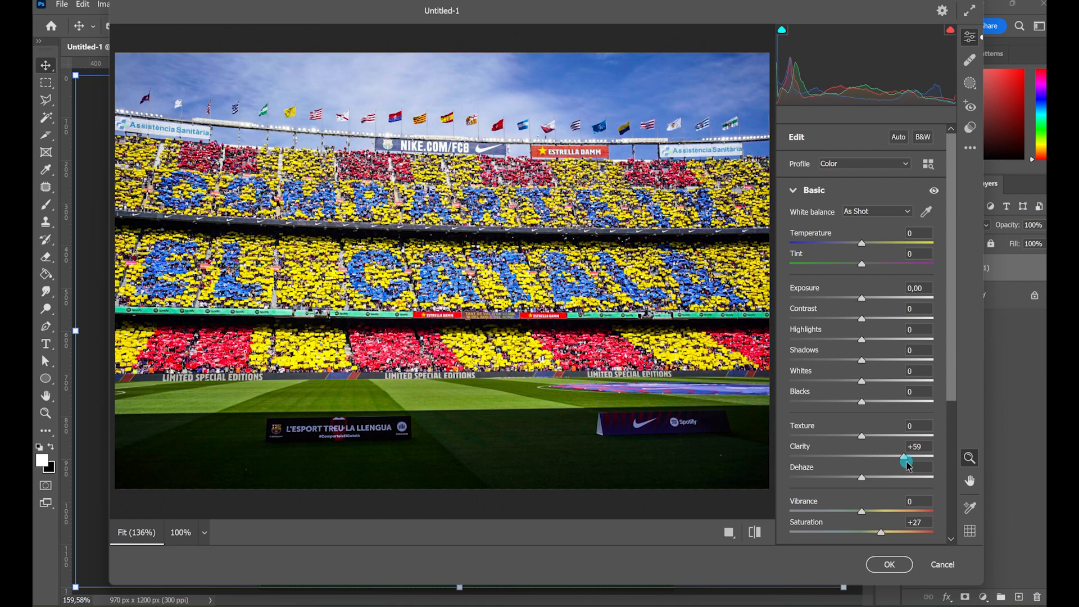
pyautogui.moveTo(865, 298)
pyautogui.mouseDown()
pyautogui.moveTo(886, 299)
pyautogui.moveTo(876, 309)
pyautogui.mouseUp()
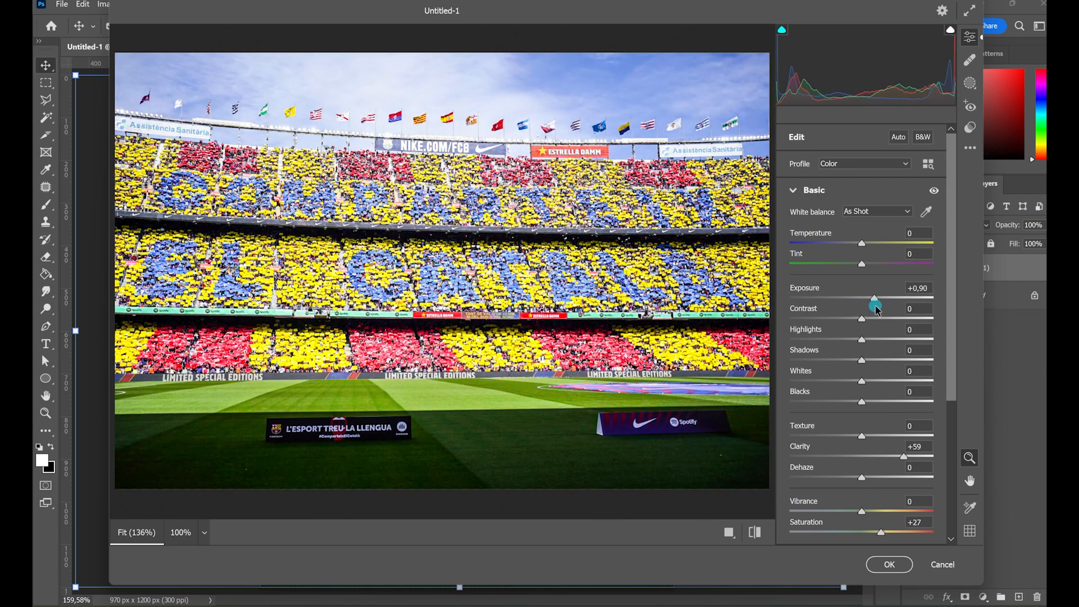
# - Set the stadium image's sharpening to 77 and noise reduction to 72, apply the filter, and collapse the layer's filter list
pyautogui.click(793, 190)
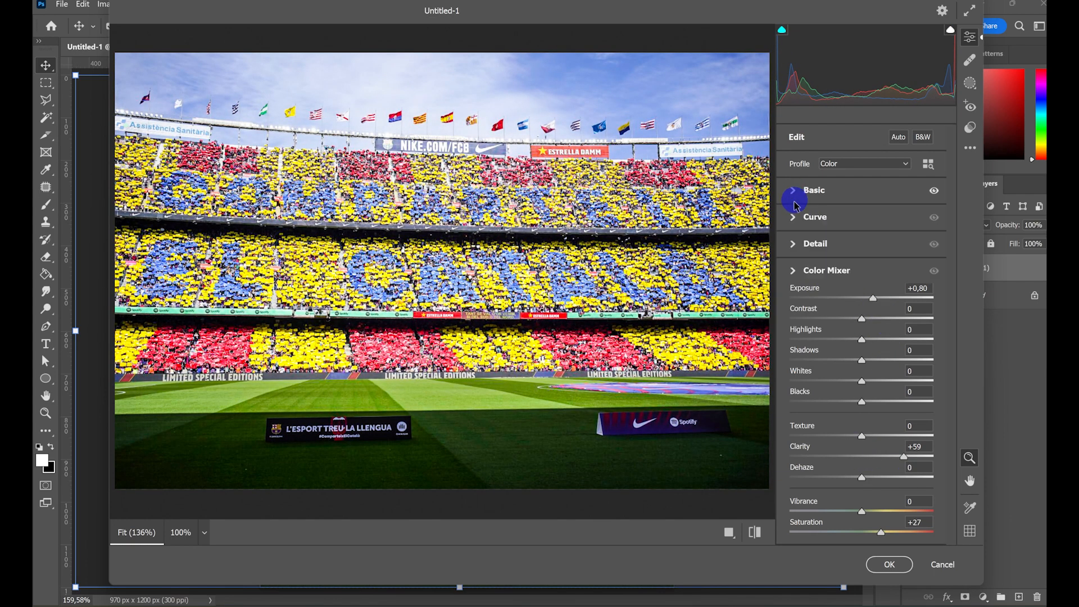
pyautogui.click(793, 244)
pyautogui.moveTo(790, 277); pyautogui.dragTo(885, 288)
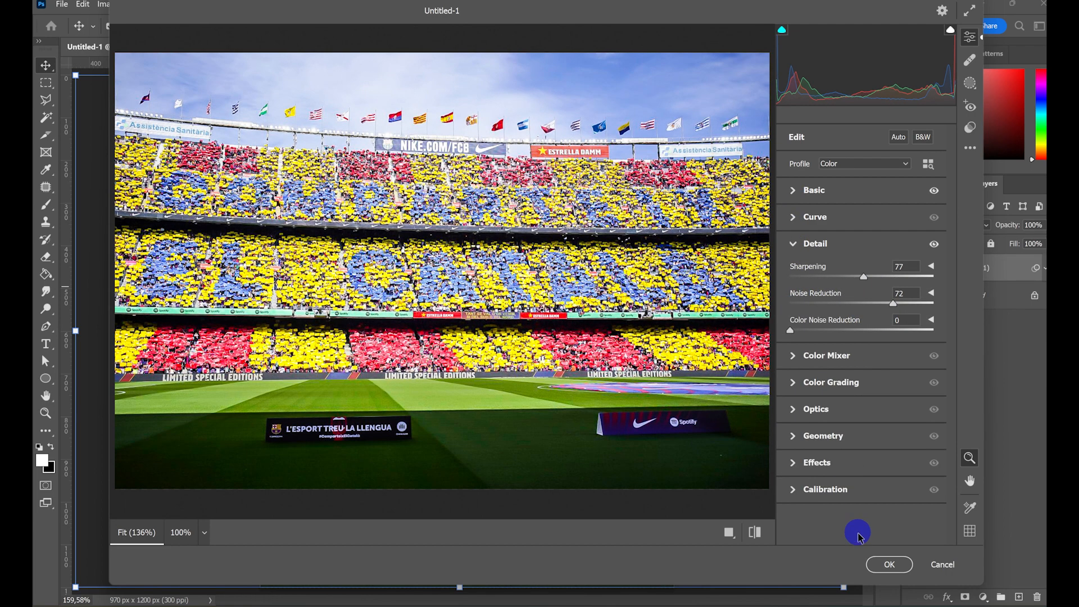
pyautogui.click(889, 564)
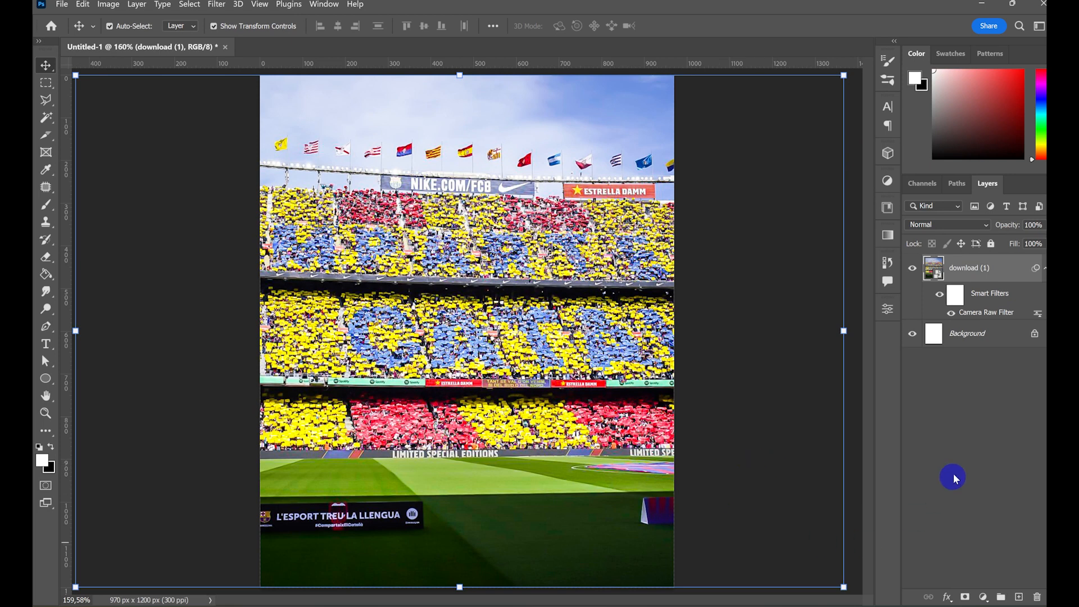
pyautogui.click(959, 436)
pyautogui.click(1043, 269)
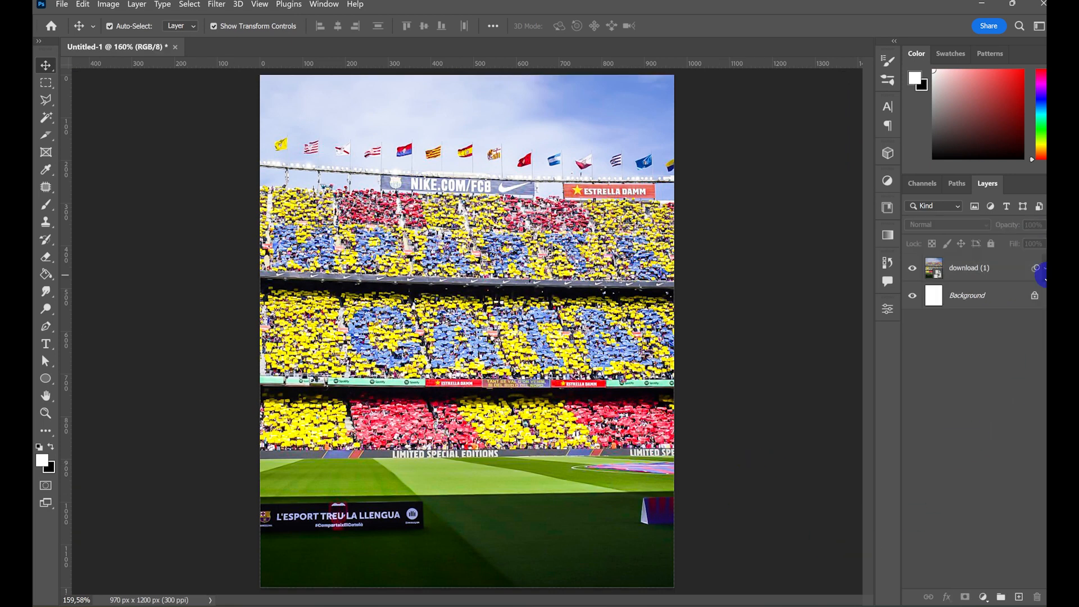
# - Create a white rectangle shape 485 px wide and 1200 px high
pyautogui.rightClick(46, 378)
pyautogui.click(85, 375)
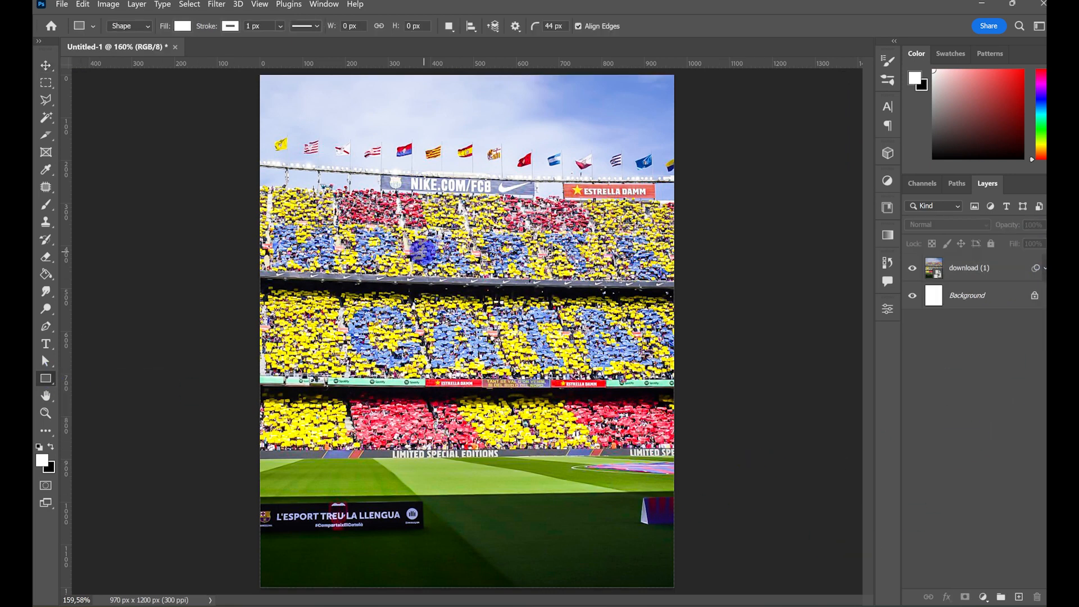
pyautogui.click(416, 251)
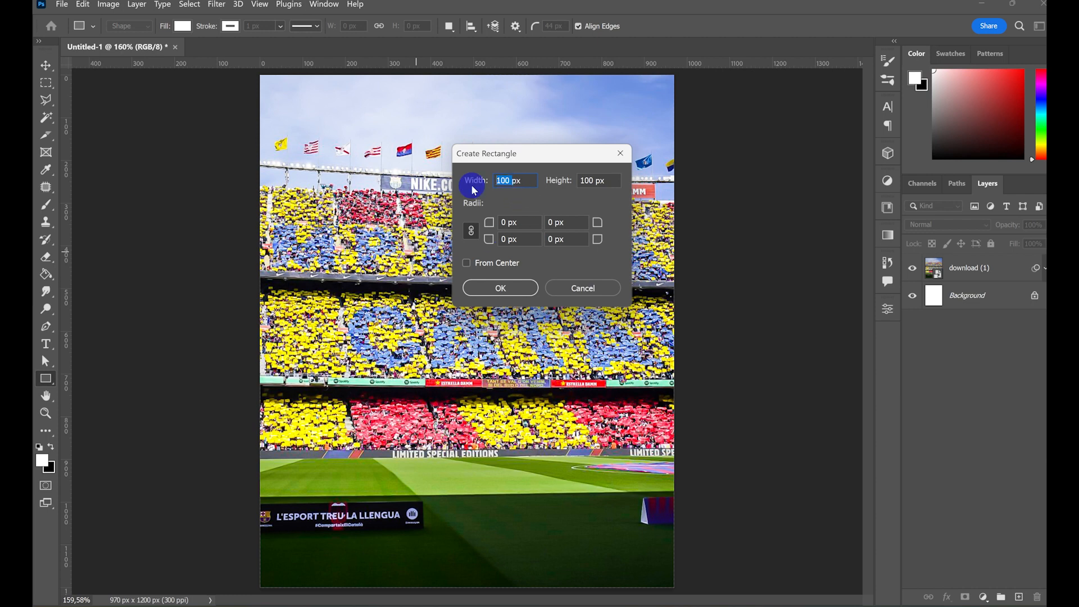
pyautogui.press('BackSpace')
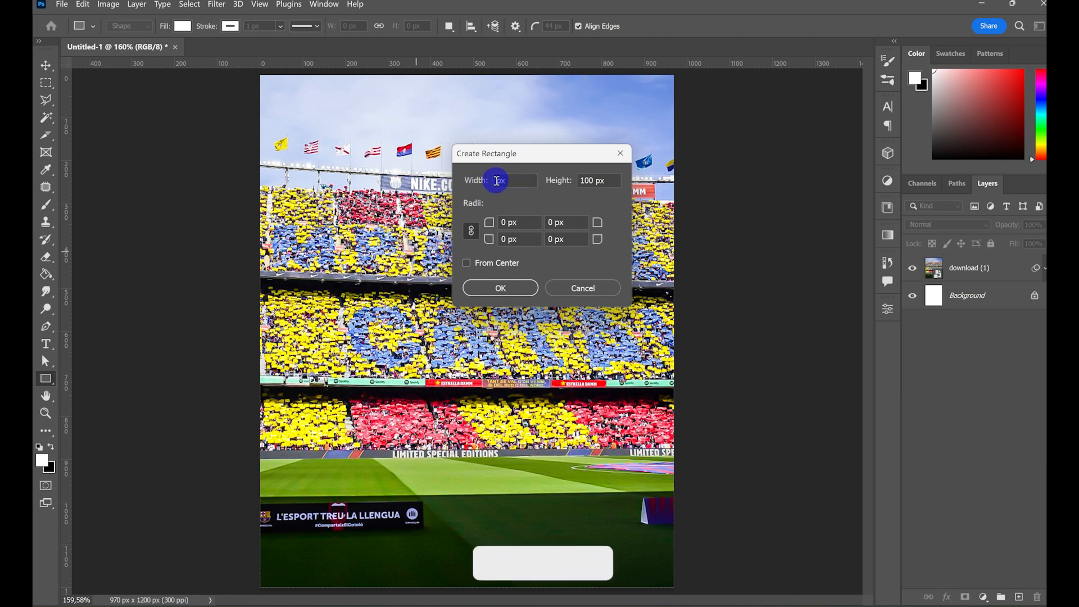
pyautogui.click(496, 180)
pyautogui.click(618, 257)
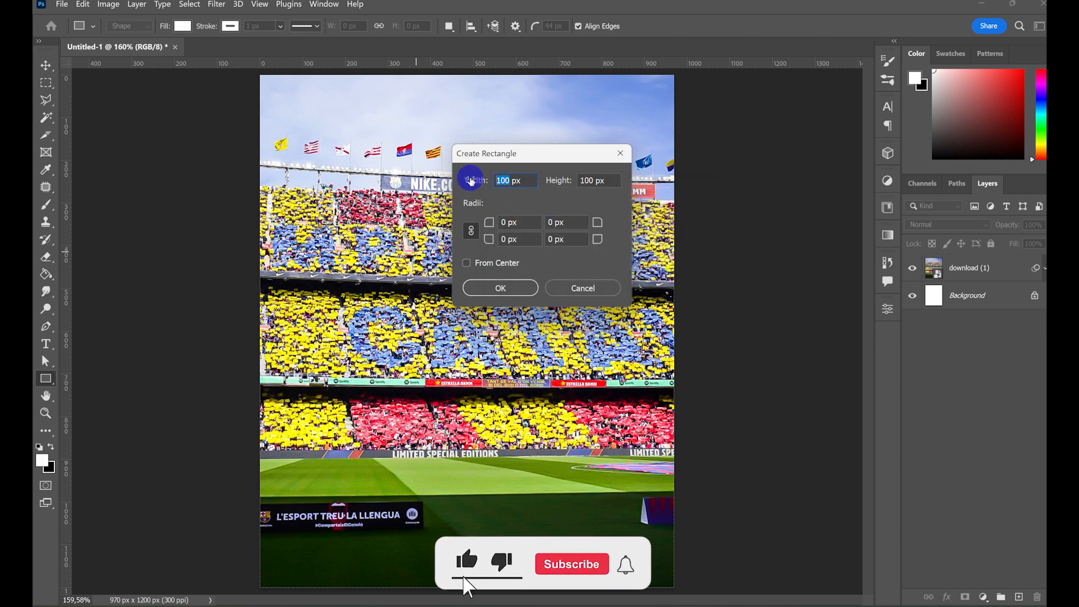
pyautogui.press('BackSpace')
pyautogui.write('485')
pyautogui.click(590, 180)
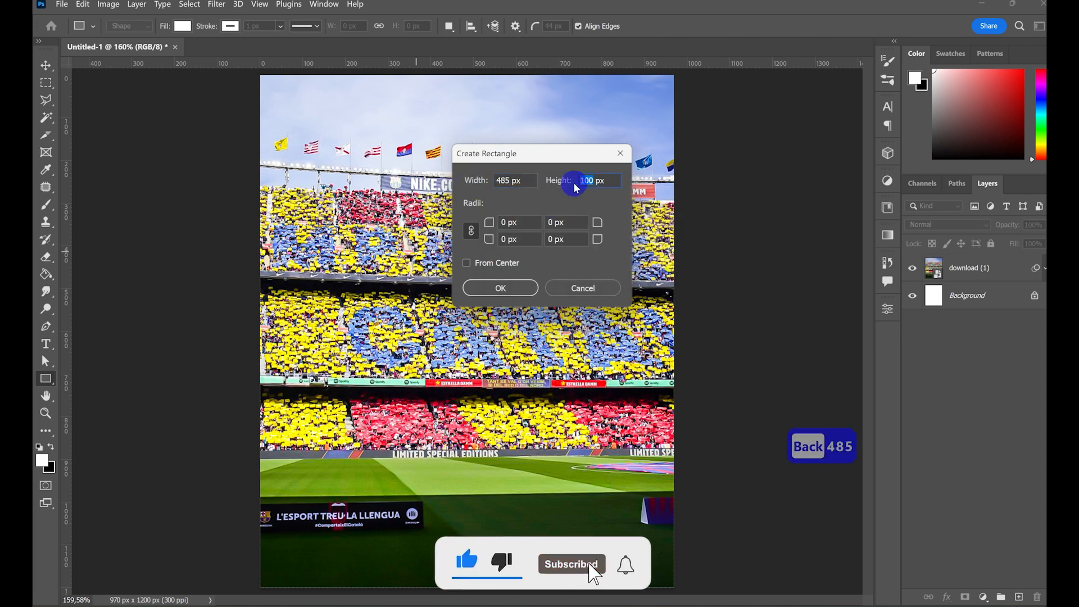
pyautogui.press('BackSpace')
pyautogui.write('1200')
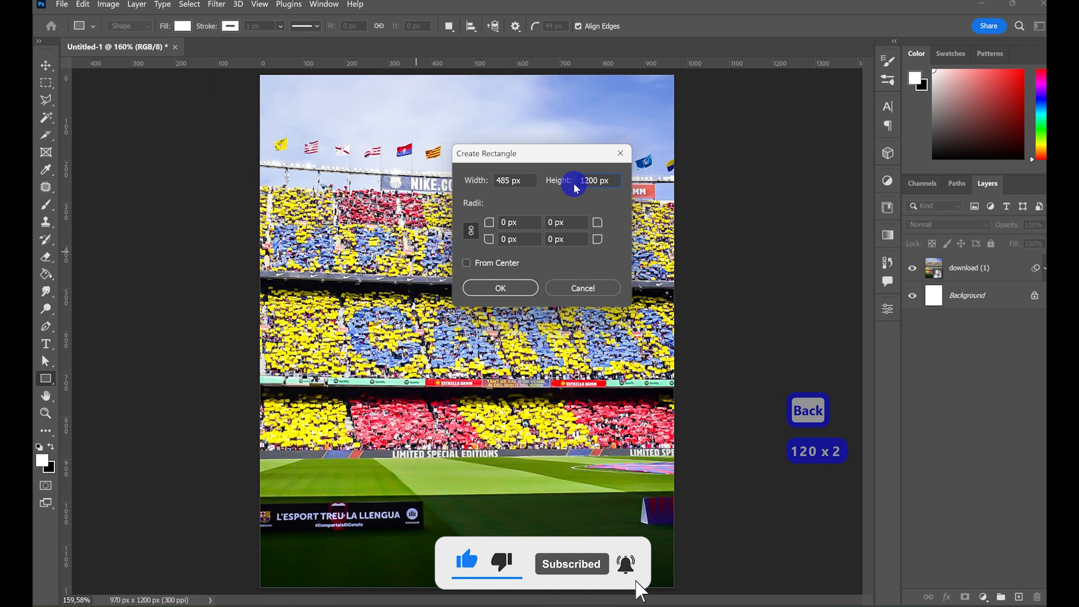
pyautogui.click(517, 289)
# - Move the white rectangle to fill the left half of the canvas and collapse its shape properties
pyautogui.press('v')
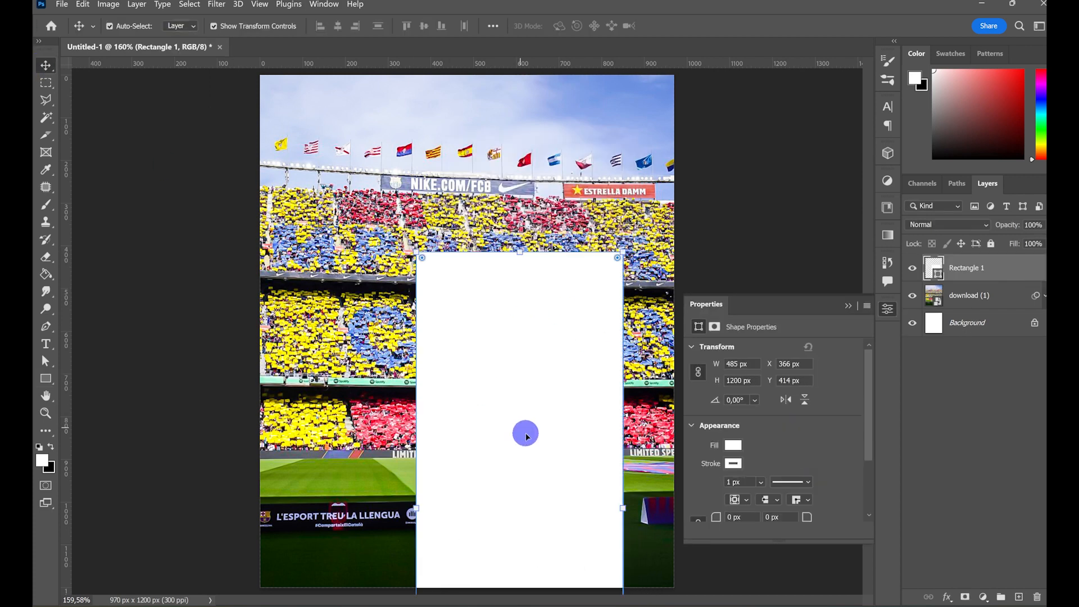
pyautogui.moveTo(525, 434); pyautogui.dragTo(361, 263)
pyautogui.click(992, 417)
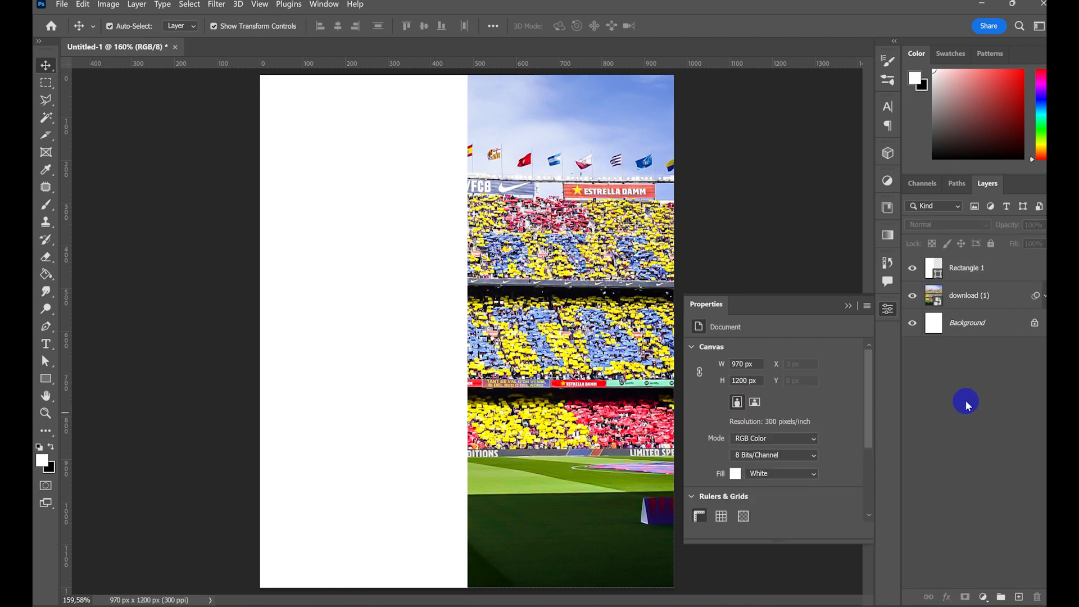
pyautogui.click(849, 306)
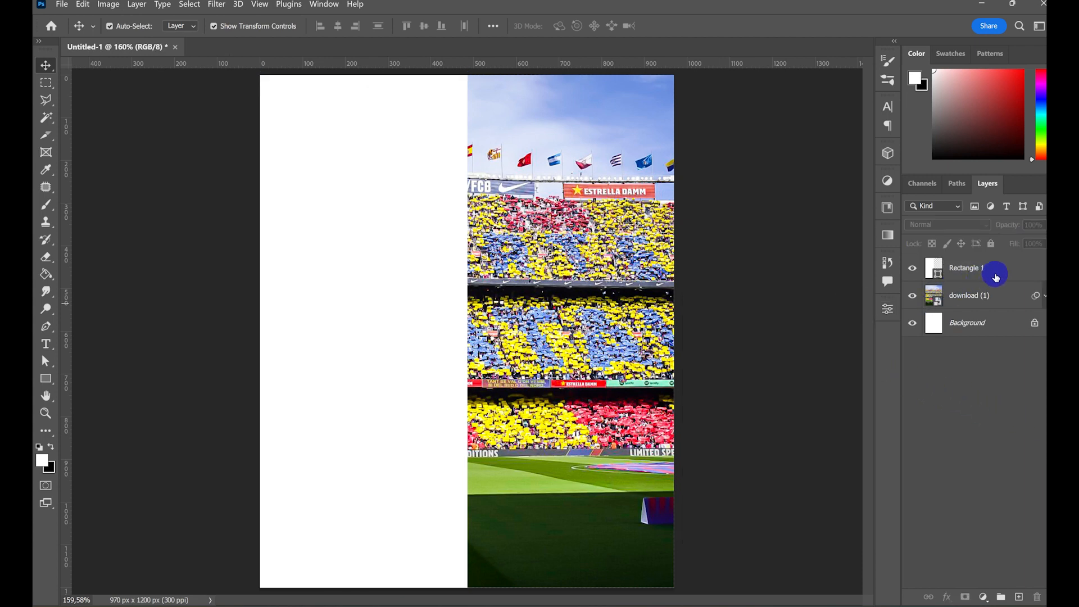
# - Place the white-crinkled-paper-texture image above the rectangle layer, aligned with the canvas's left edge
pyautogui.click(995, 278)
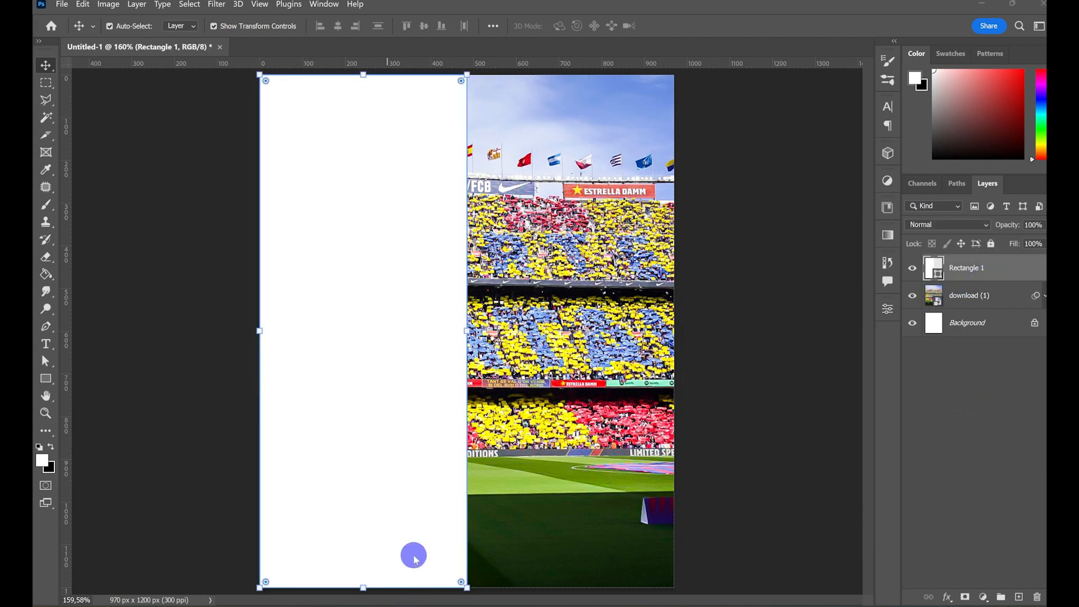
pyautogui.click(419, 605)
pyautogui.scroll(-2, 484, 255)
pyautogui.click(397, 220)
pyautogui.moveTo(399, 222); pyautogui.dragTo(410, 407)
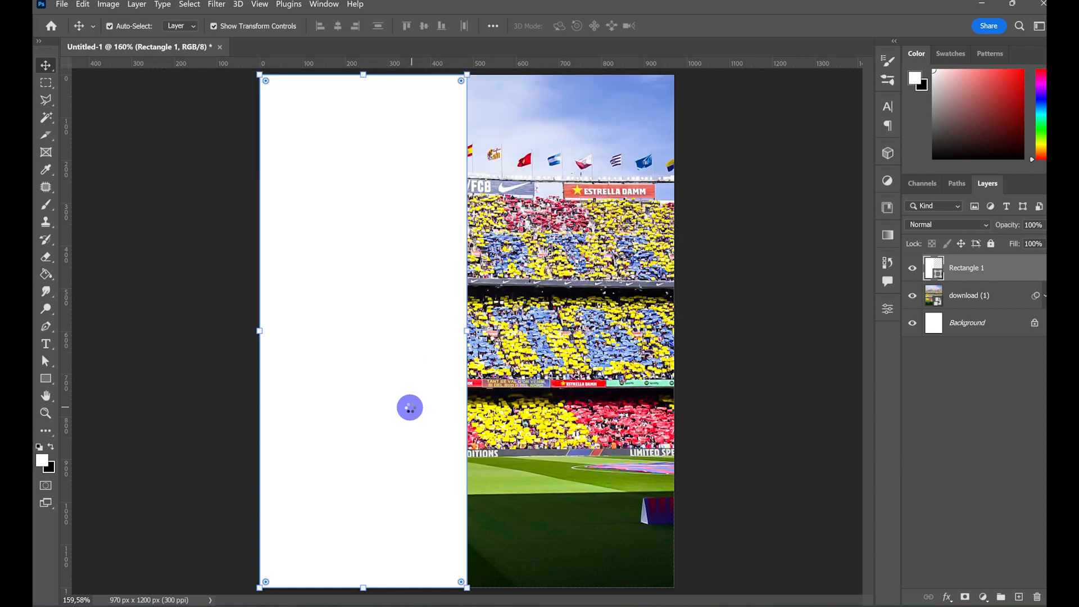
pyautogui.moveTo(522, 388); pyautogui.dragTo(489, 387)
pyautogui.click(979, 279)
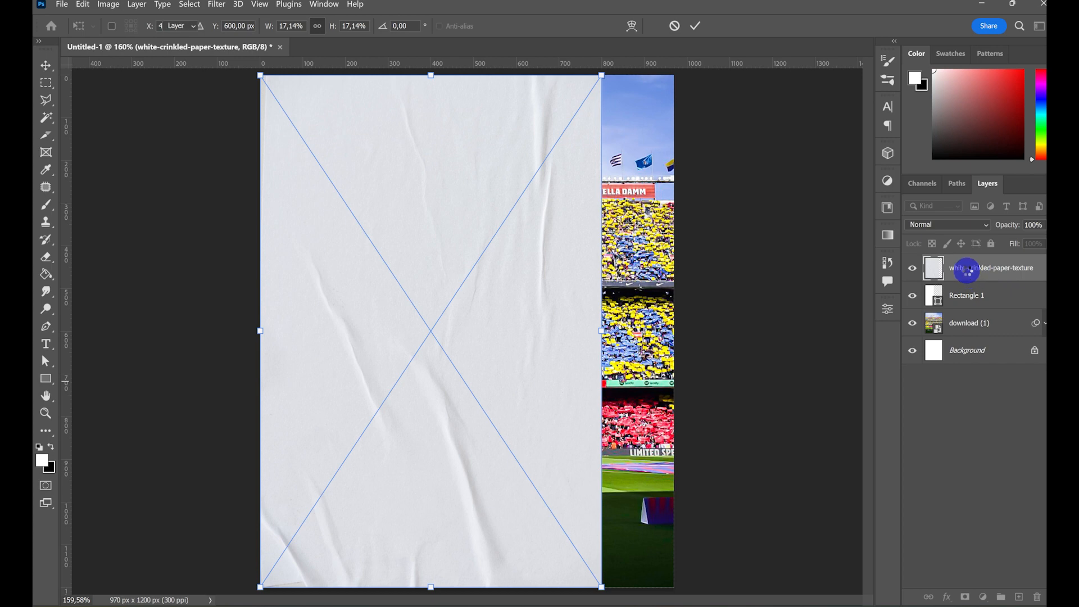
# - Clip the paper texture to the rectangle with a clipping mask and shift it slightly left
pyautogui.rightClick(964, 272)
pyautogui.click(861, 368)
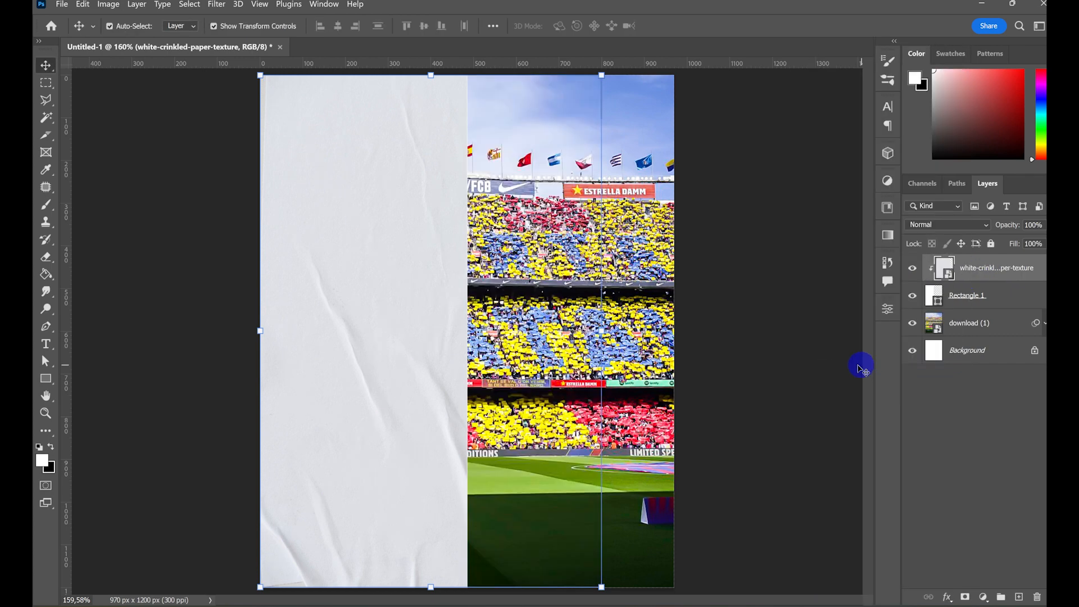
pyautogui.moveTo(422, 341); pyautogui.dragTo(407, 343)
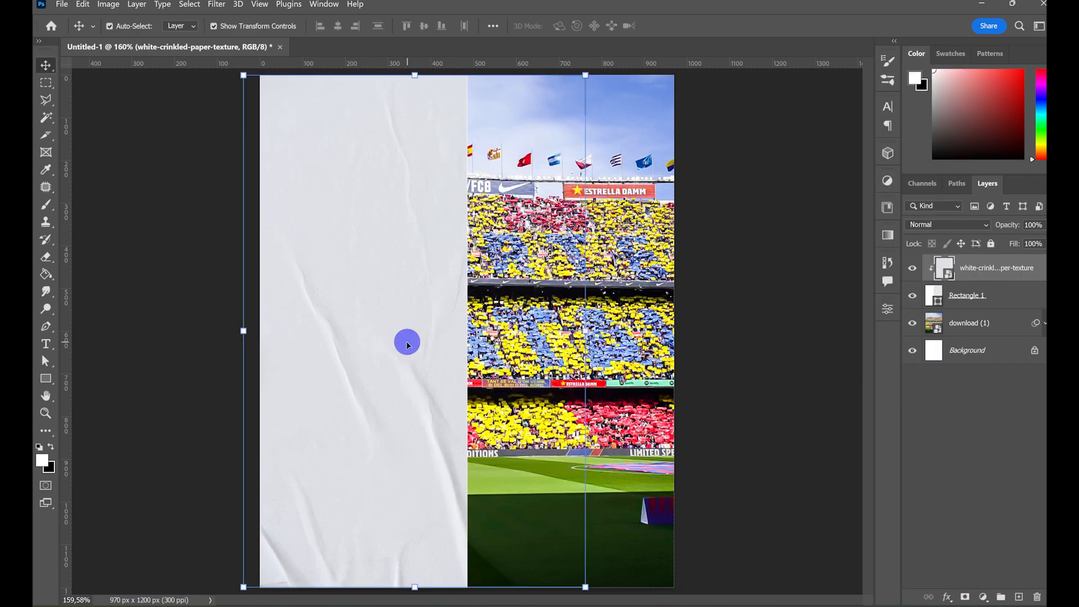
# - Apply a Camera Raw filter to the paper texture with sharpening 95, clarity +100 and grain 29, and collapse its filter list
pyautogui.click(216, 4)
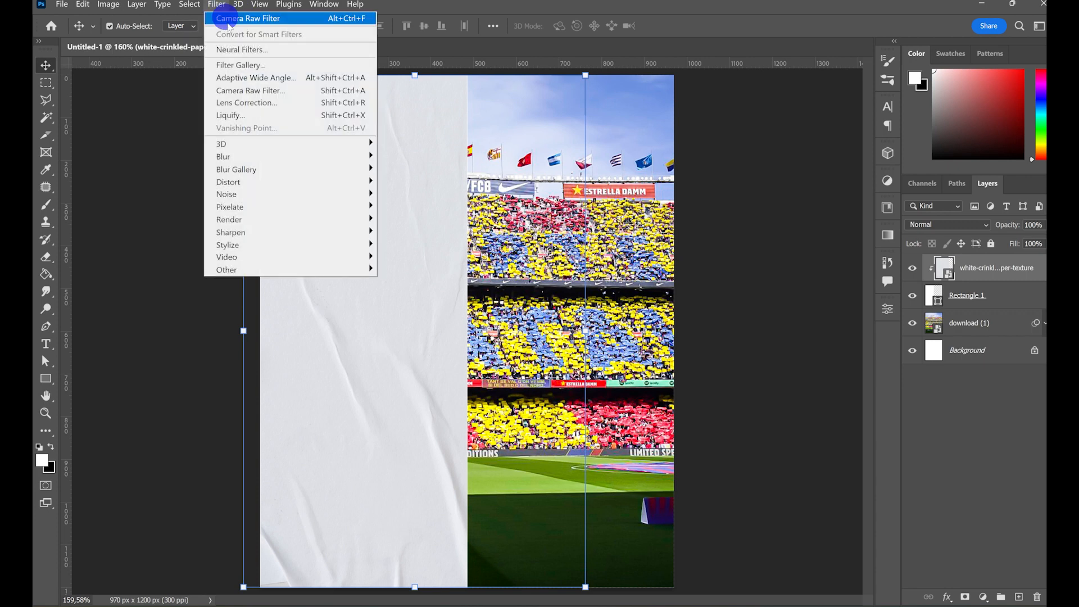
pyautogui.click(265, 93)
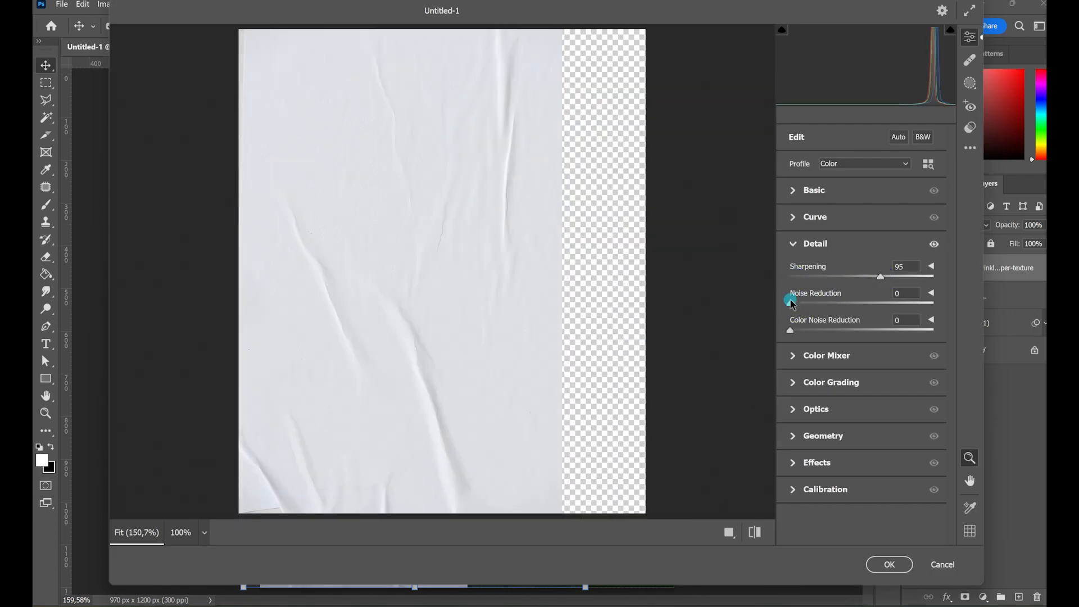
pyautogui.click(792, 192)
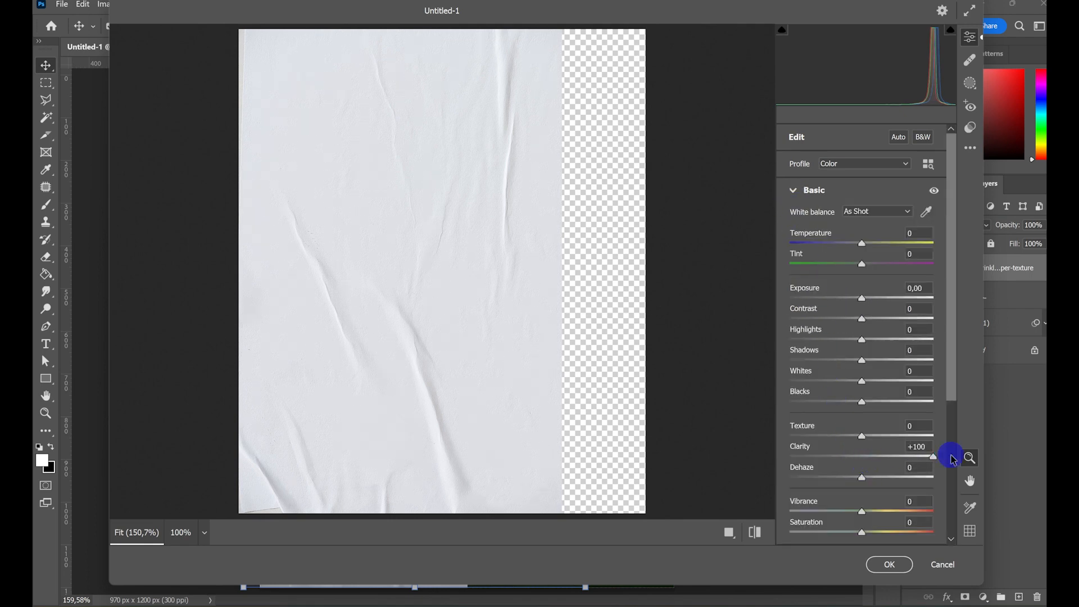
pyautogui.click(793, 187)
pyautogui.click(794, 378)
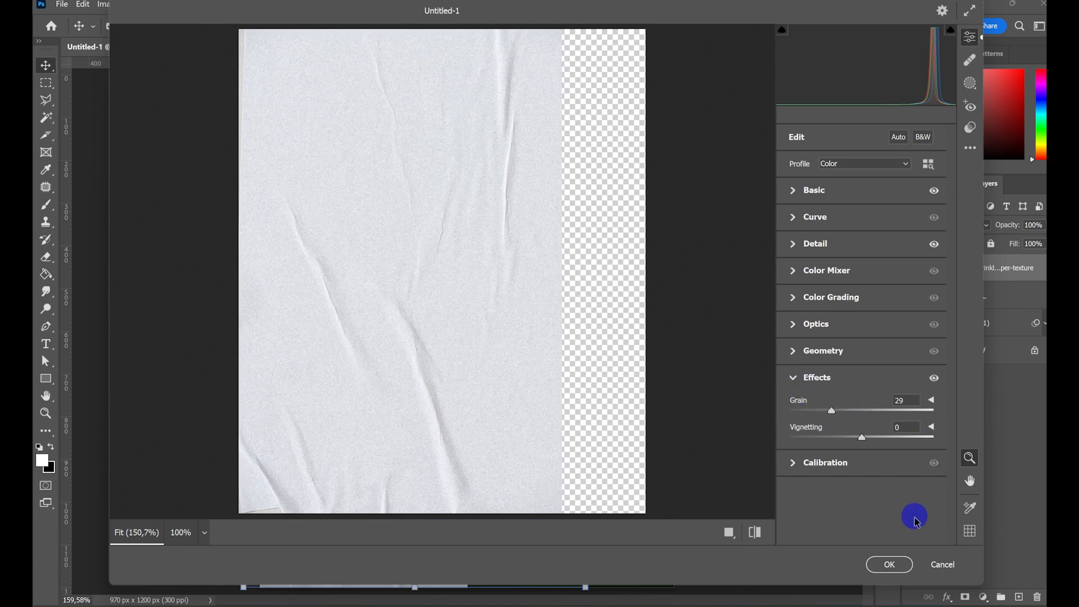
pyautogui.click(897, 564)
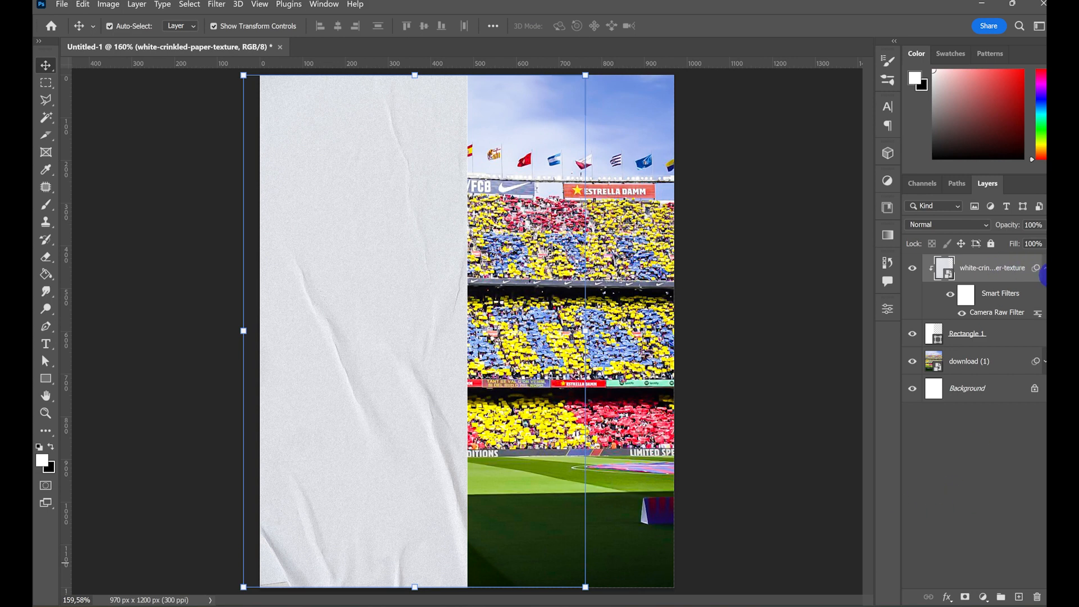
pyautogui.click(1043, 268)
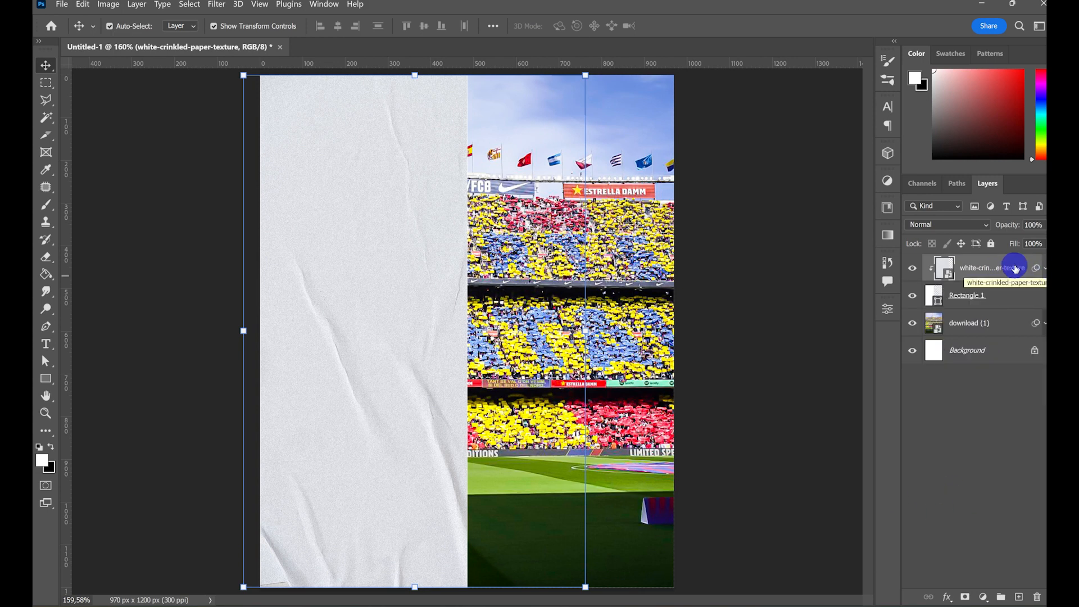
# - Group the paper texture, rectangle and stadium layers and name the group "bg"
pyautogui.keyDown('shift'); pyautogui.click(997, 330); pyautogui.keyUp('shift')
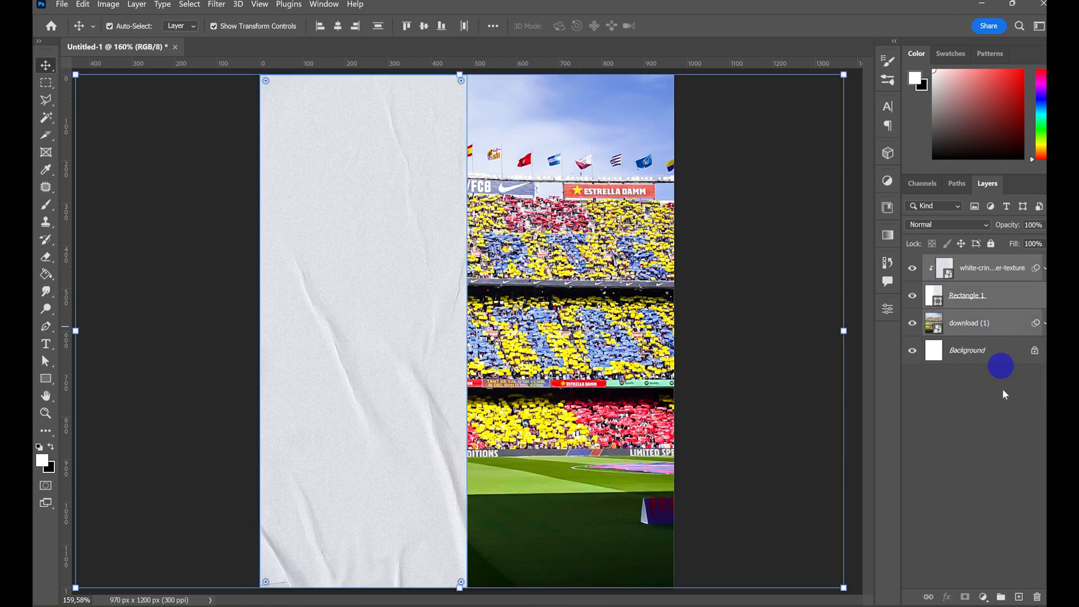
pyautogui.click(1001, 596)
pyautogui.doubleClick(968, 263)
pyautogui.press('BackSpace')
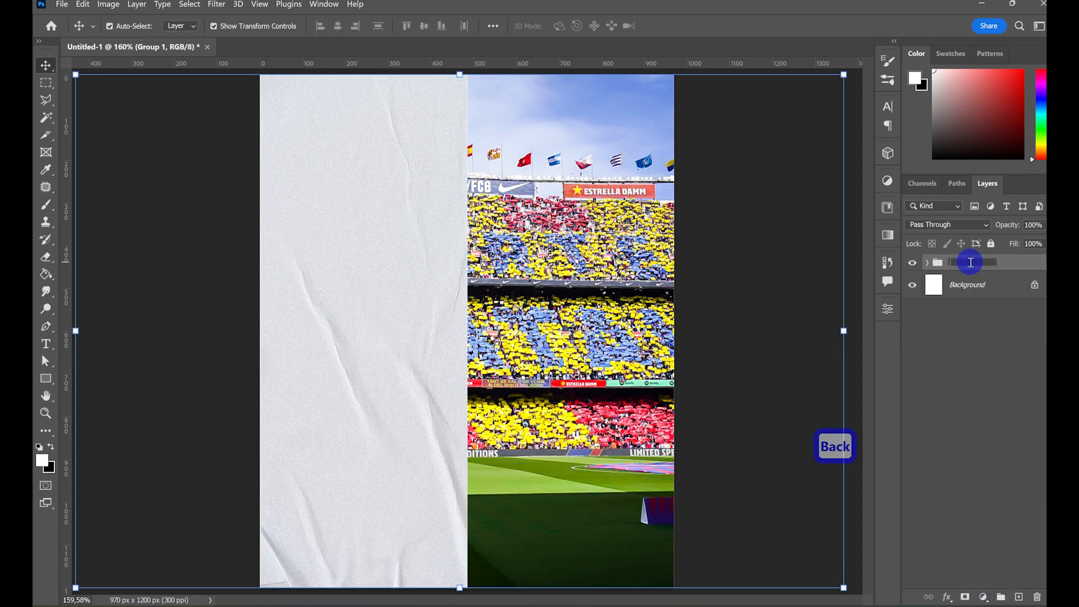
pyautogui.write('bg')
pyautogui.click(976, 271)
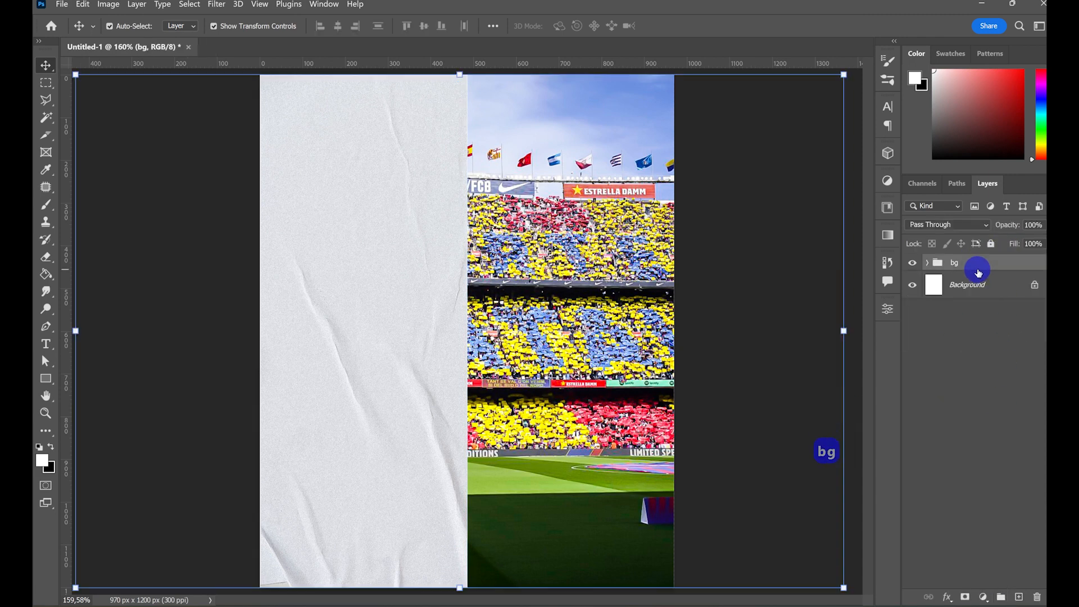
# - Place the "Robert Lewandowski - FootyRenders" image above the bg group, scaled to 23.93% and positioned at about X 449 px, Y 594 px
pyautogui.moveTo(475, 606)
pyautogui.click(414, 605)
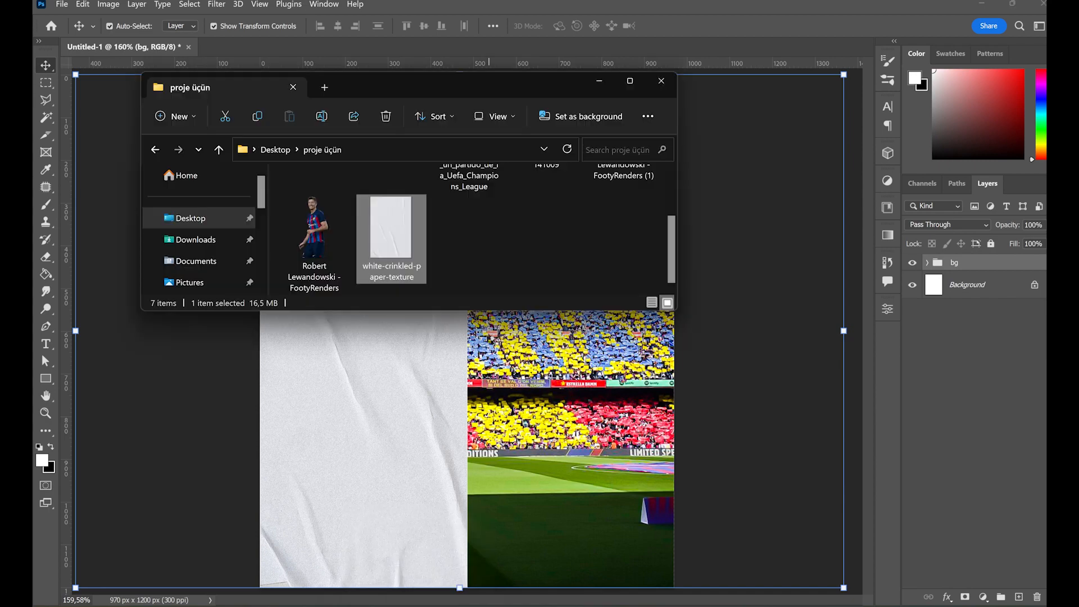
pyautogui.scroll(2, 472, 272)
pyautogui.scroll(-2, 486, 264)
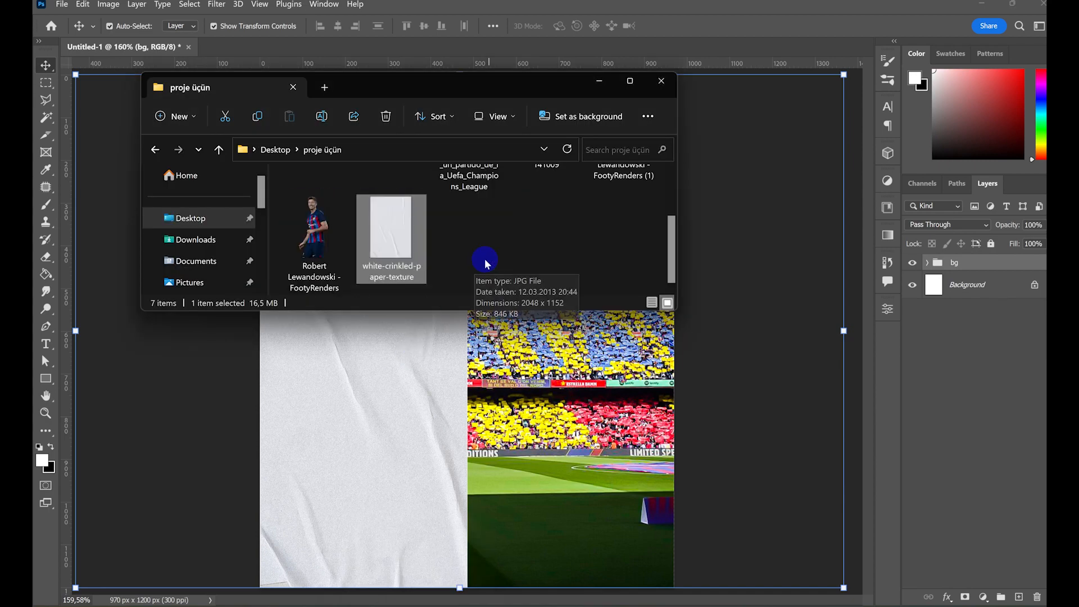
pyautogui.moveTo(312, 216); pyautogui.dragTo(450, 419)
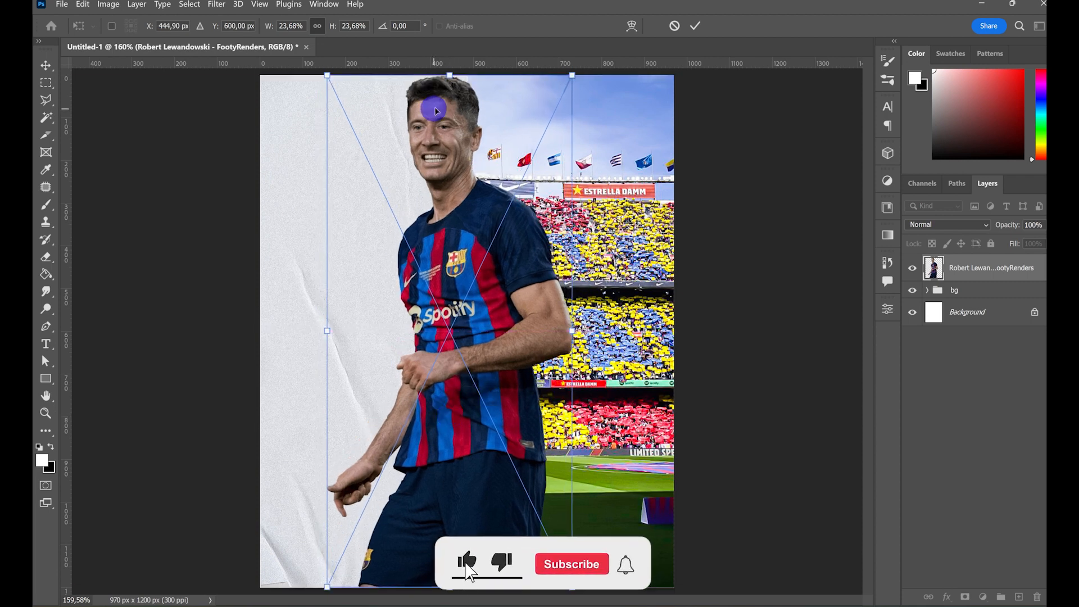
pyautogui.moveTo(450, 75); pyautogui.dragTo(449, 70)
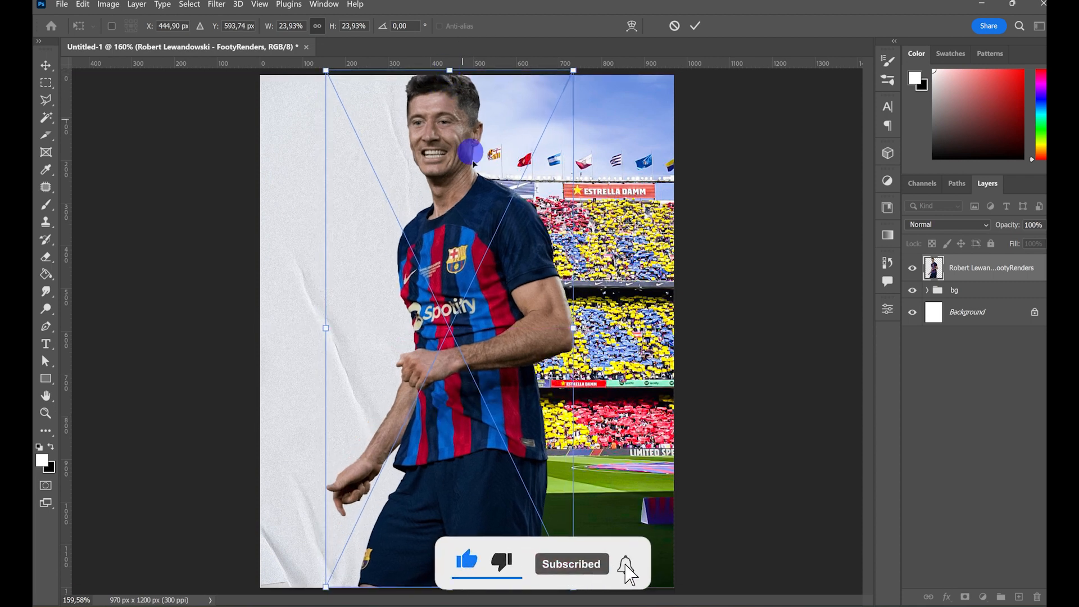
pyautogui.moveTo(473, 163); pyautogui.dragTo(483, 163)
pyautogui.click(972, 430)
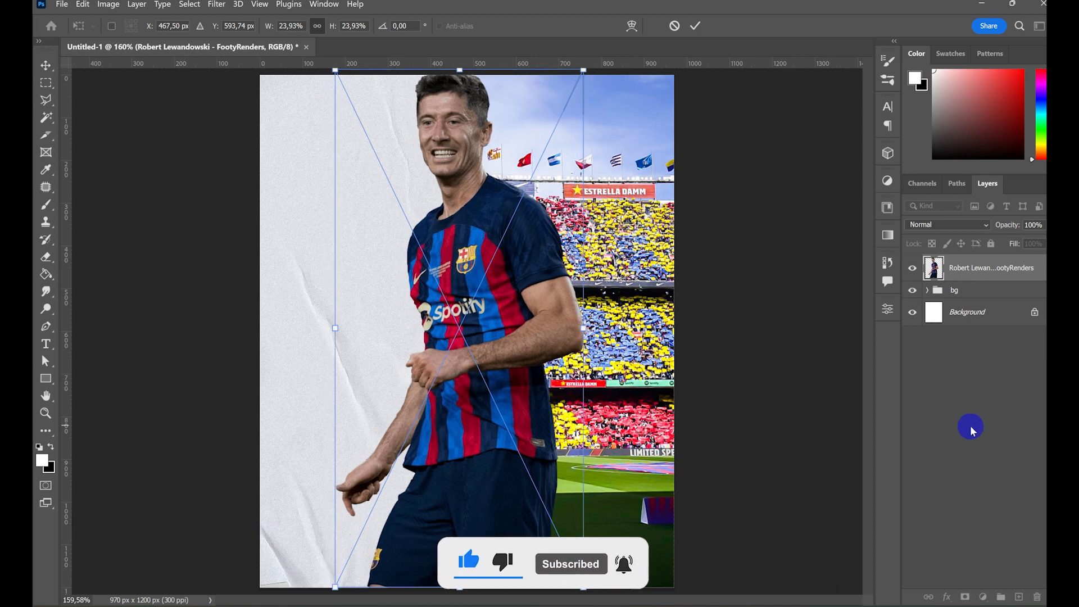
pyautogui.moveTo(534, 377); pyautogui.dragTo(526, 376)
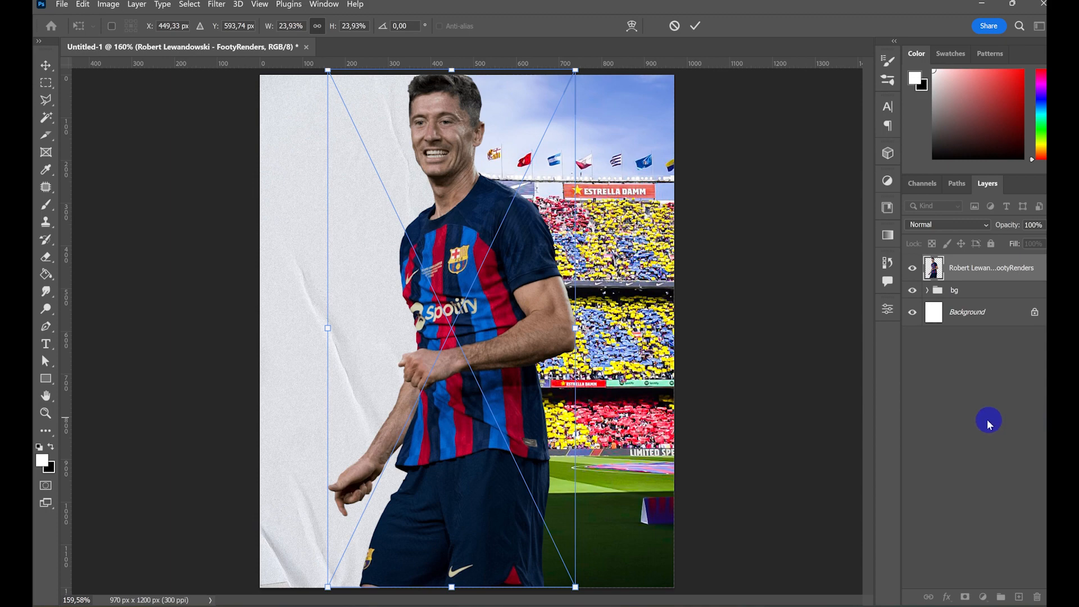
pyautogui.press('Return')
# - Place the "Robert Lewandowski - FootyRenders (1)" image in front of the first player, scaled to 19.93% and shifted right along the canvas's bottom edge
pyautogui.hotkey('alt', 'Tab')
pyautogui.moveTo(626, 191); pyautogui.dragTo(512, 464)
pyautogui.moveTo(457, 413); pyautogui.dragTo(487, 413)
pyautogui.moveTo(496, 75); pyautogui.dragTo(487, 179)
pyautogui.moveTo(484, 377)
pyautogui.mouseDown()
pyautogui.moveTo(502, 378)
pyautogui.moveTo(486, 380)
pyautogui.mouseUp()
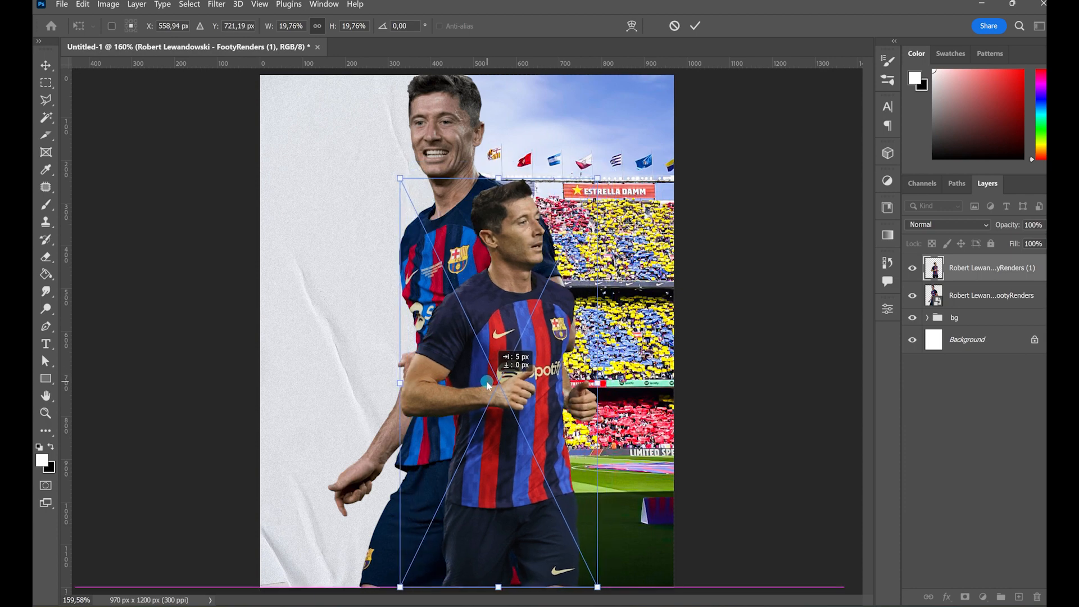
pyautogui.moveTo(496, 178); pyautogui.dragTo(499, 176)
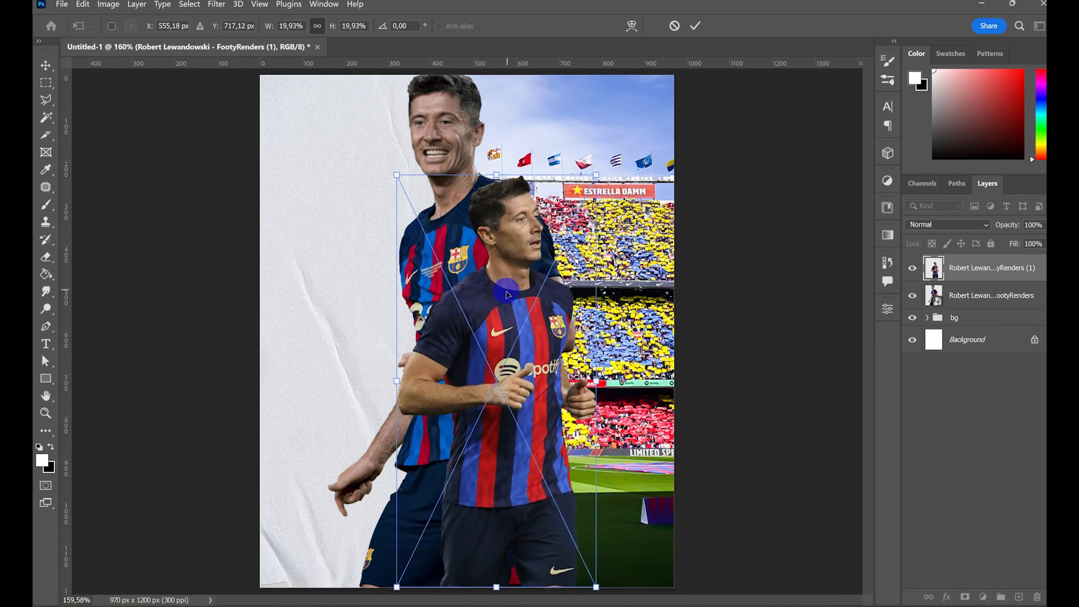
pyautogui.moveTo(515, 330); pyautogui.dragTo(533, 331)
pyautogui.press('Return')
pyautogui.click(985, 460)
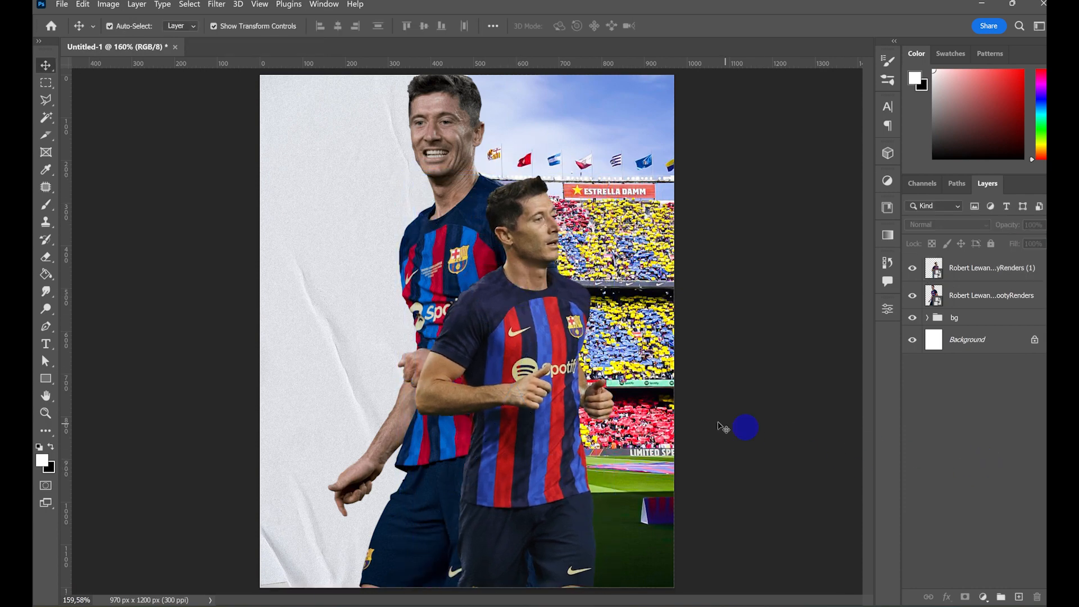
# - Nudge the larger player at the back about 10 px to the left and deselect the layer
pyautogui.click(437, 289)
pyautogui.press('Left')
pyautogui.press('Left')
pyautogui.press('Left')
pyautogui.press('Left')
pyautogui.press('Left')
pyautogui.press('Left')
pyautogui.press('Left')
pyautogui.press('Left')
pyautogui.press('Left')
pyautogui.press('Left')
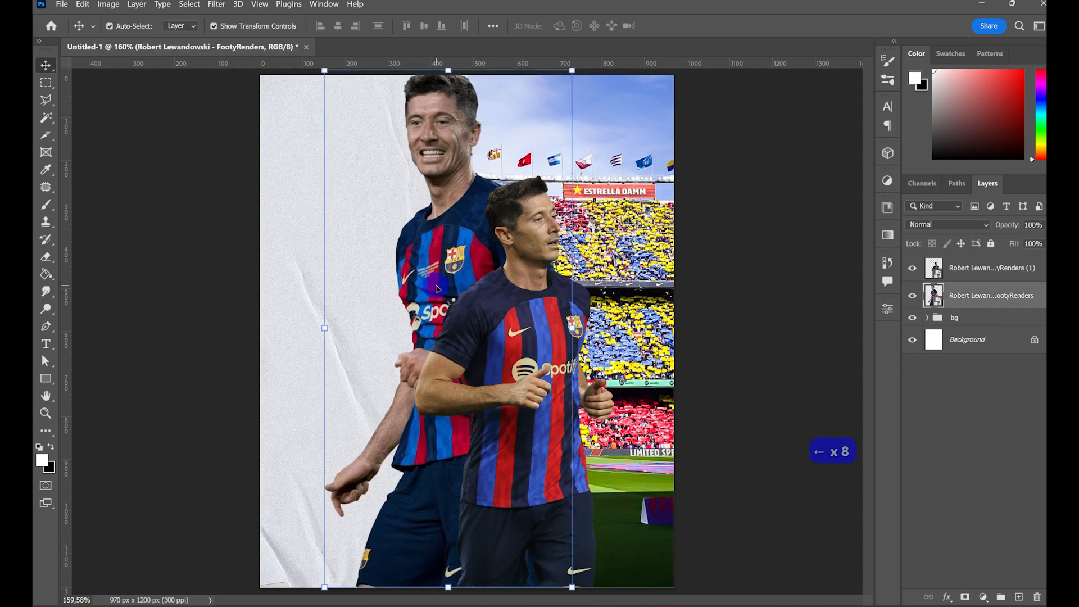
pyautogui.press('Right')
pyautogui.press('Left')
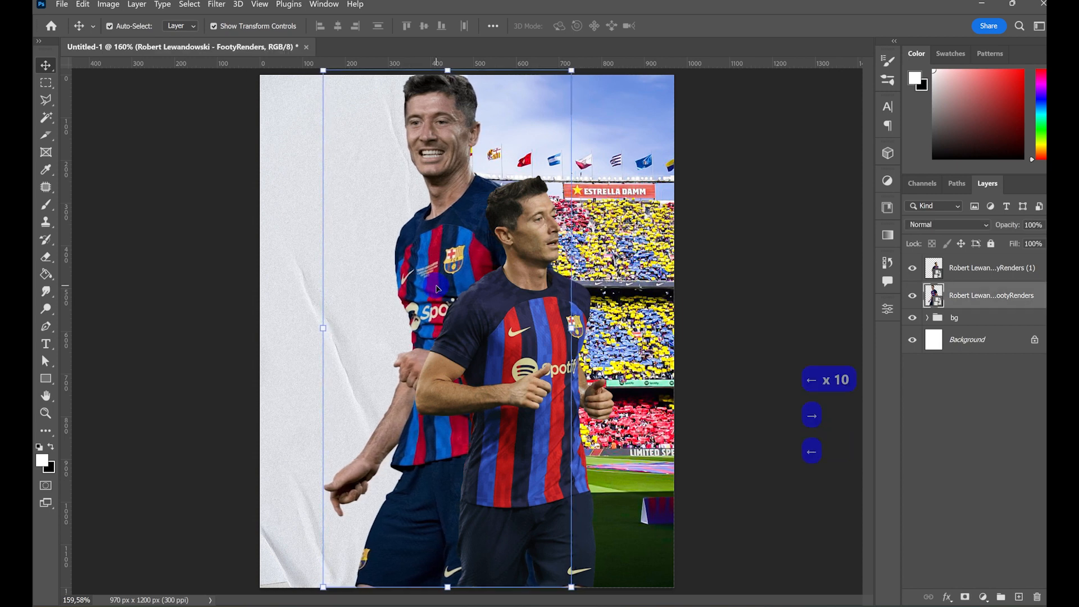
pyautogui.click(933, 446)
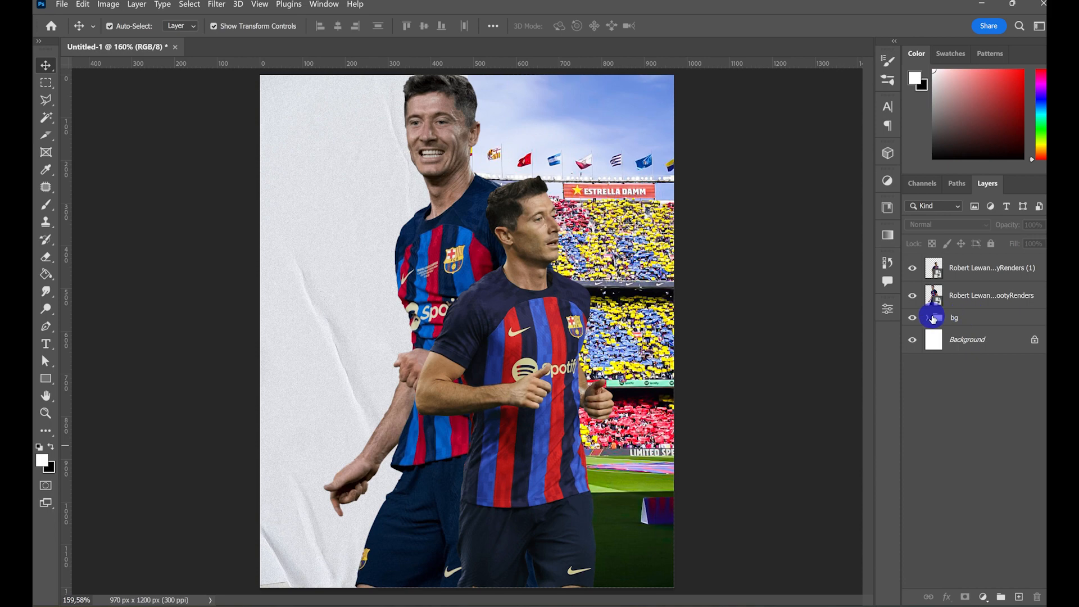
# - Place the 1437009015.0 match photo across the canvas above the two player layers
pyautogui.click(411, 605)
pyautogui.moveTo(309, 209); pyautogui.dragTo(421, 447)
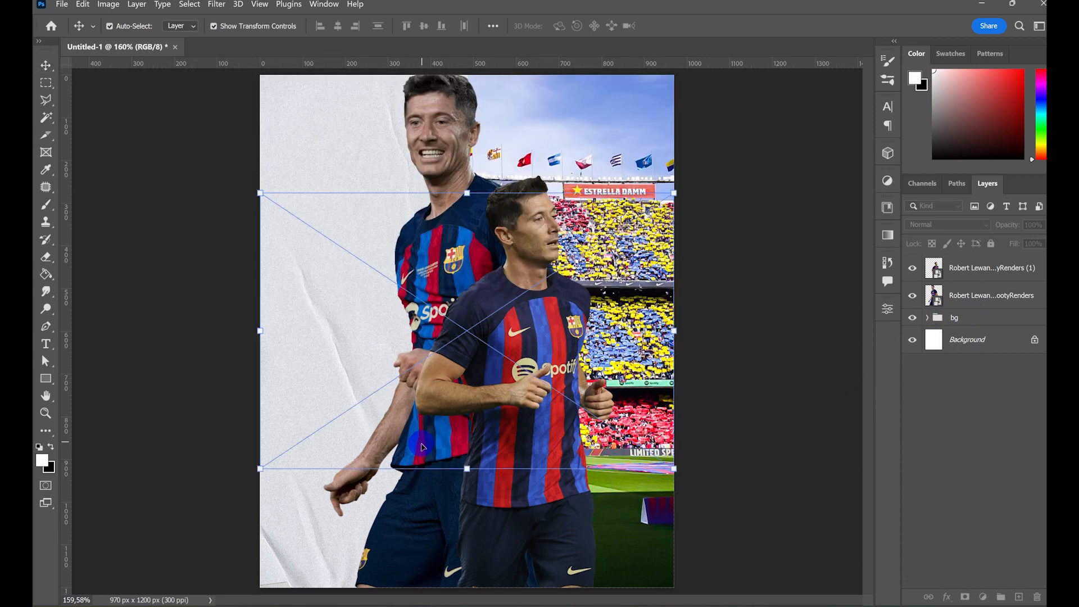
pyautogui.click(695, 26)
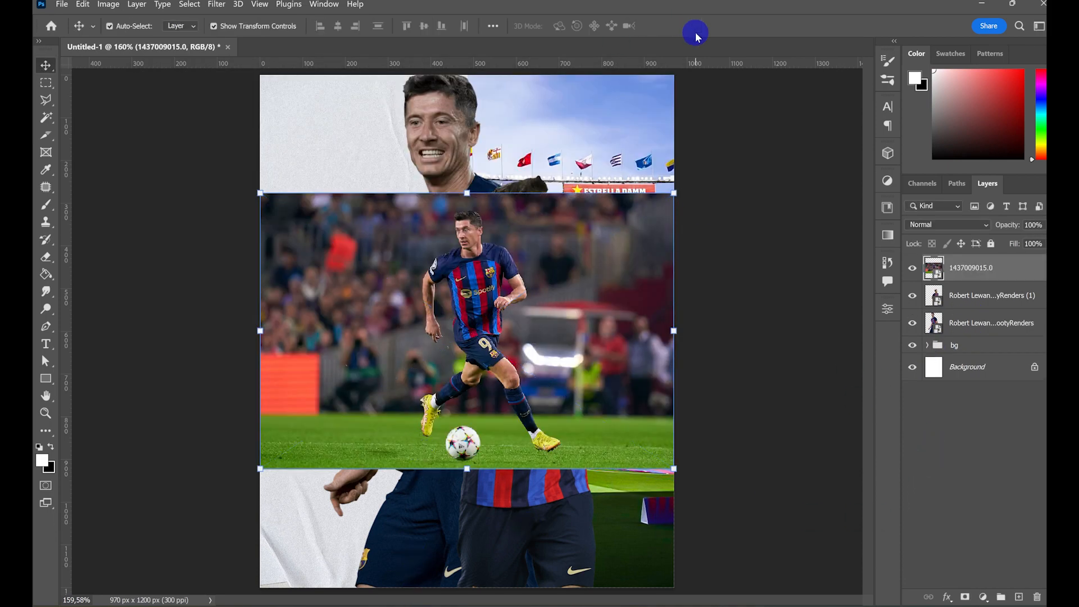
# - Select the running player and the ball with the Object Selection tool and mask out the rest of the match photo
pyautogui.click(46, 118)
pyautogui.click(90, 113)
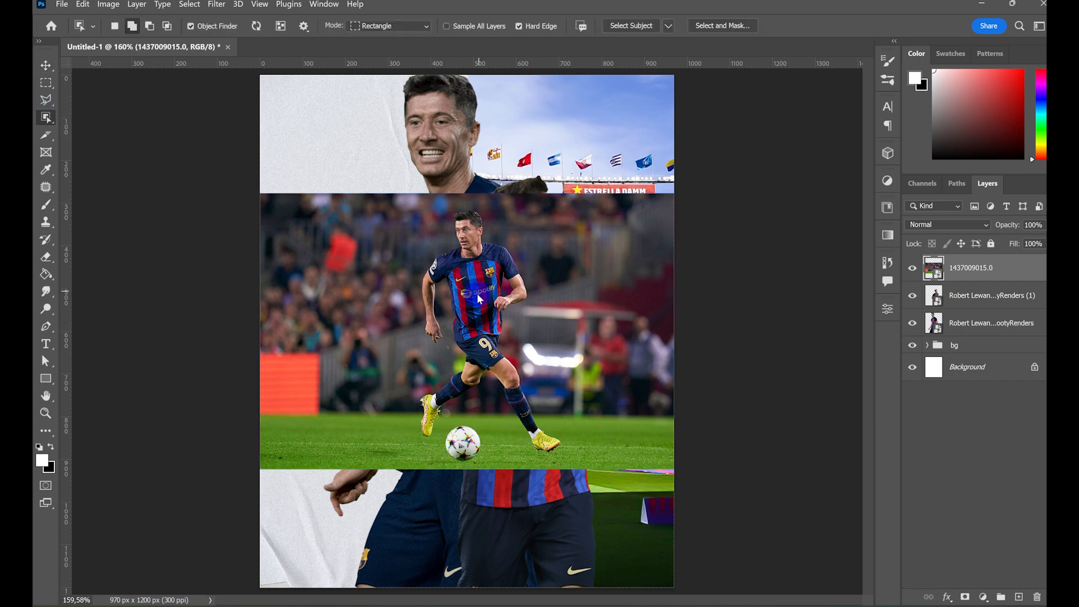
pyautogui.click(482, 337)
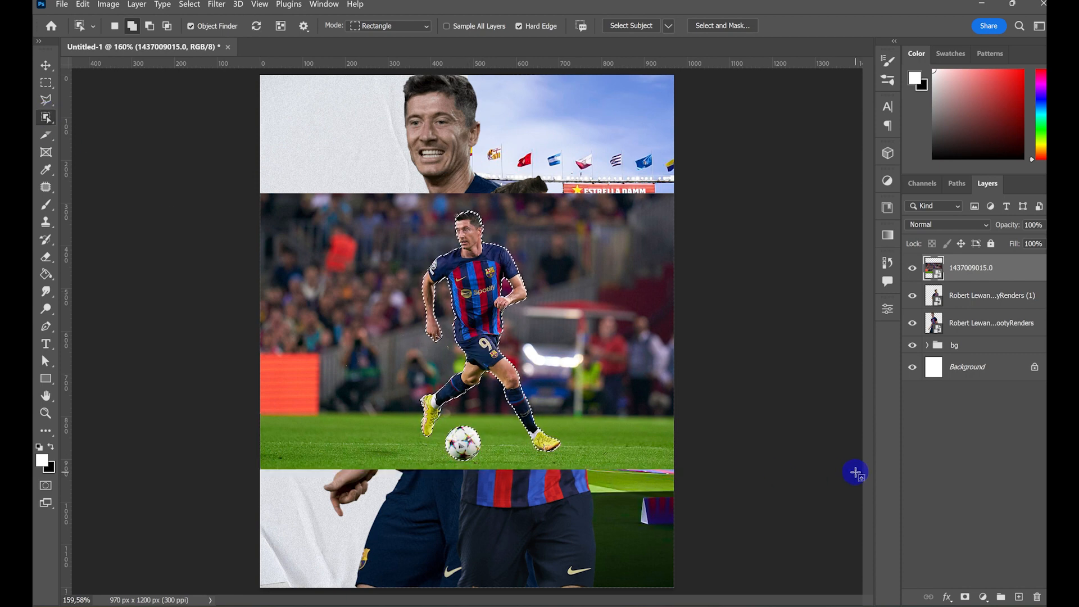
pyautogui.click(965, 597)
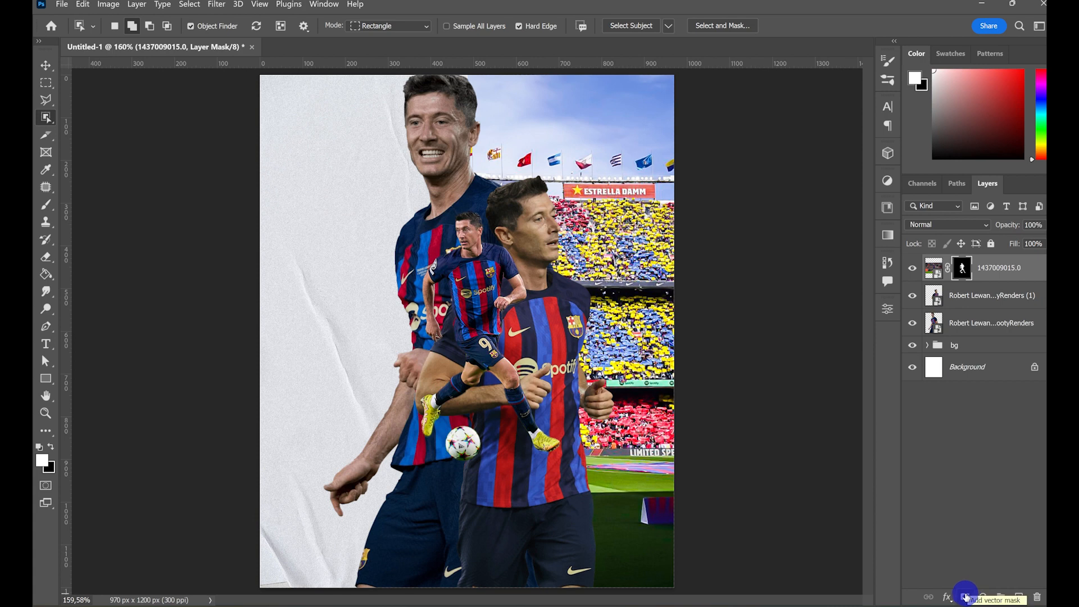
# - Enlarge the cut-out running player to 110.76% at the poster's bottom, slightly left of centre, and convert its layer to a smart object
pyautogui.click(45, 65)
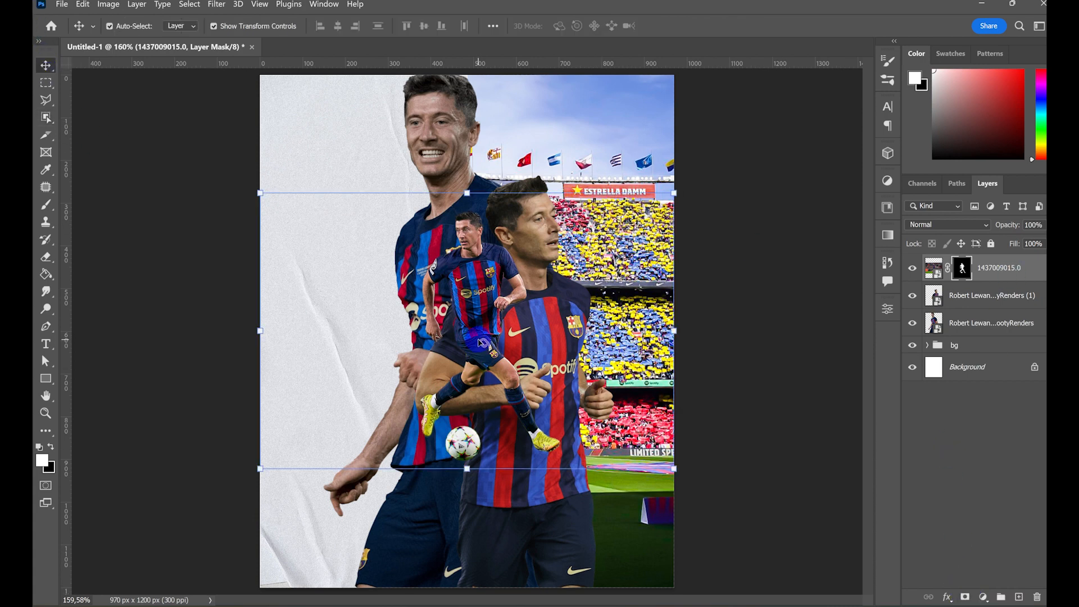
pyautogui.moveTo(480, 343); pyautogui.dragTo(449, 464)
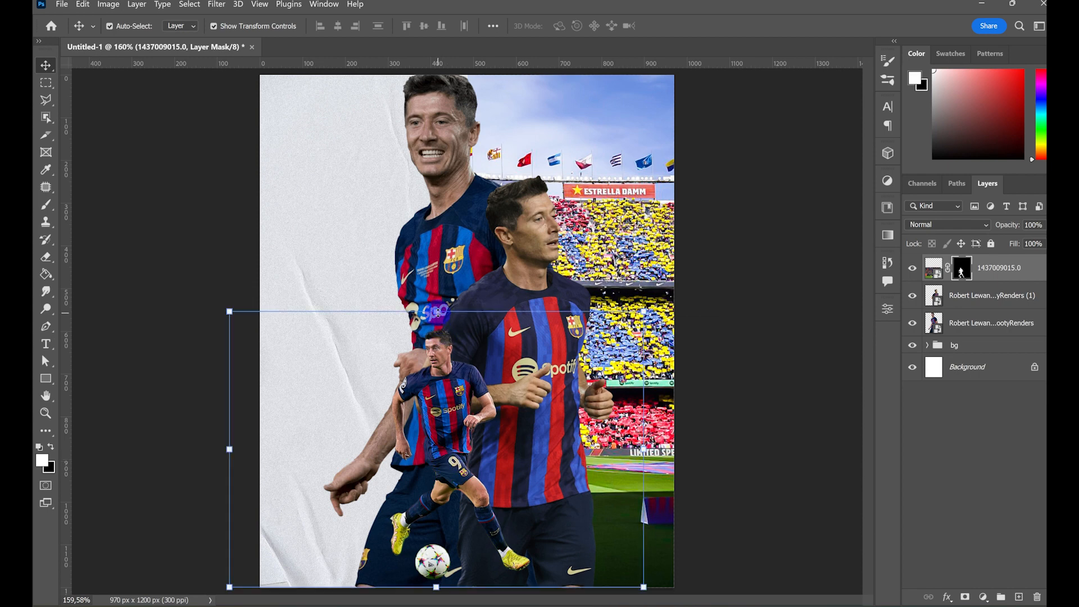
pyautogui.moveTo(438, 312); pyautogui.dragTo(436, 282)
pyautogui.moveTo(441, 395); pyautogui.dragTo(441, 395)
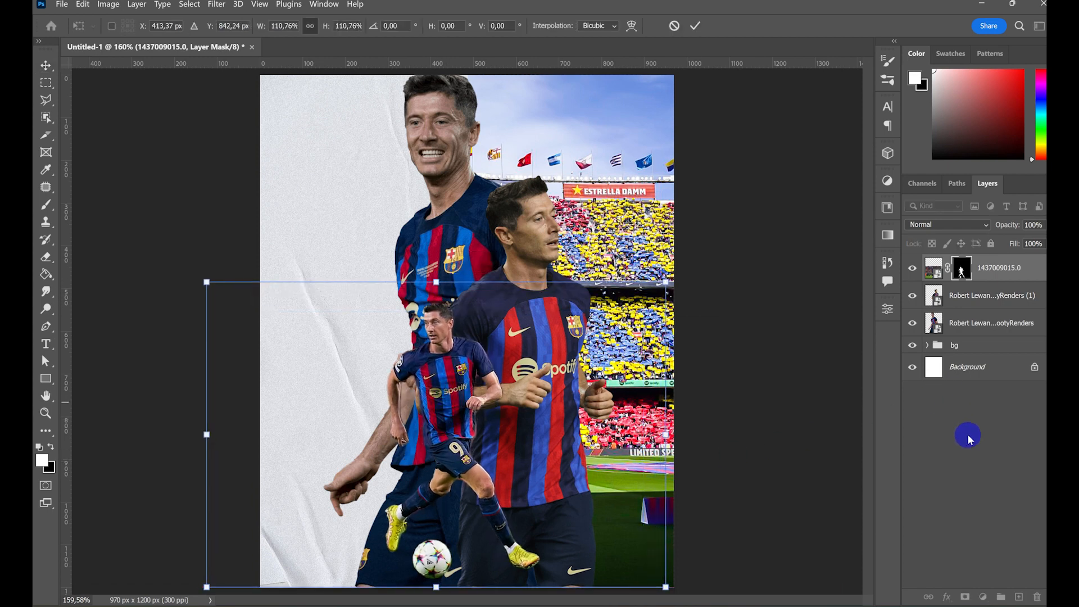
pyautogui.click(696, 28)
pyautogui.moveTo(458, 416); pyautogui.dragTo(460, 424)
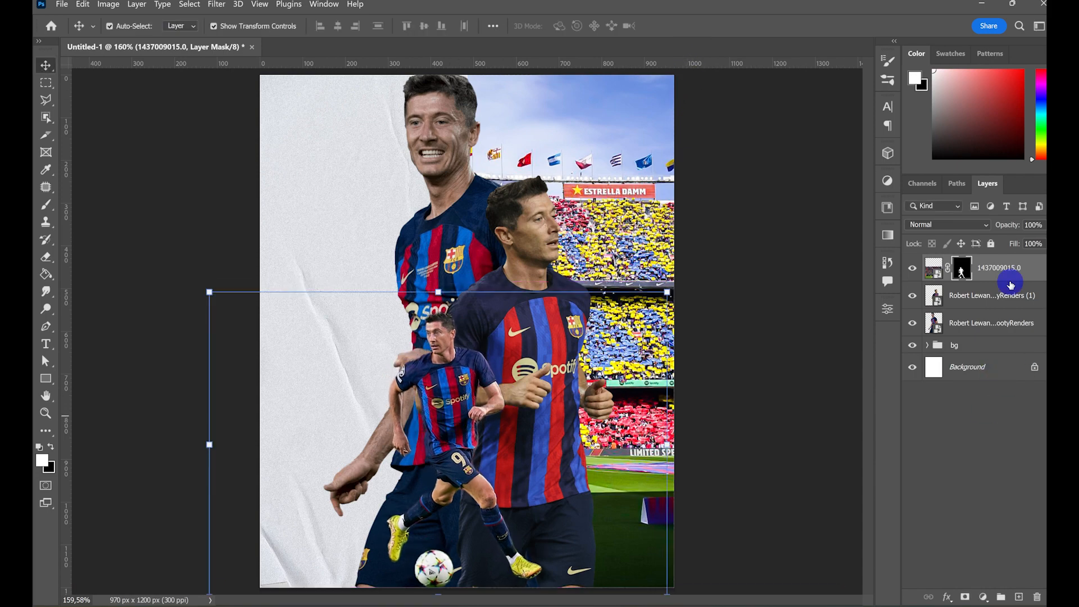
pyautogui.rightClick(985, 274)
pyautogui.click(893, 188)
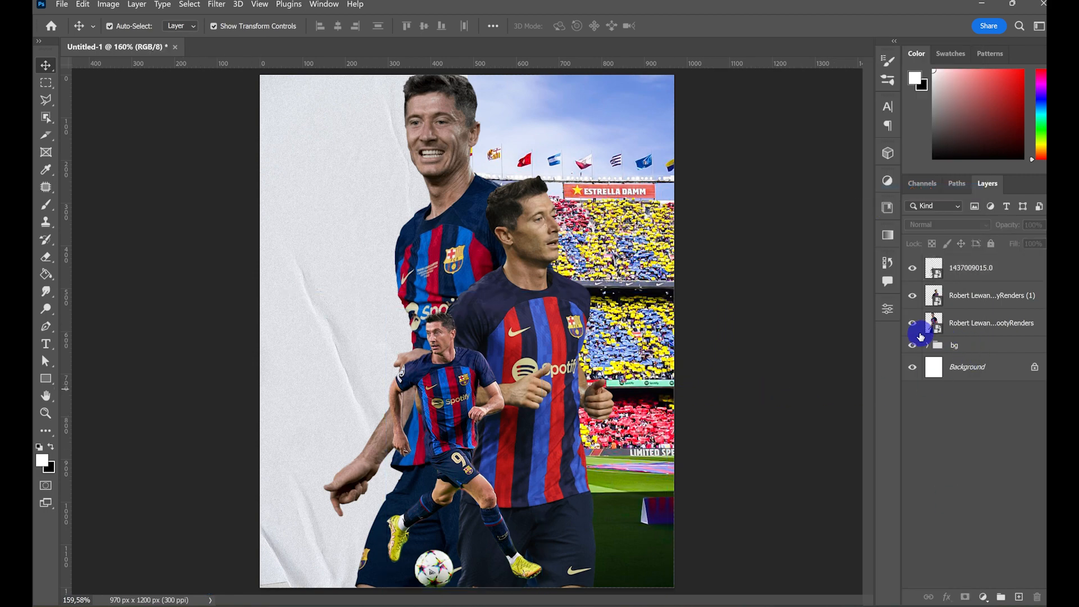
# - Hide the running player and front player layers and open the Camera Raw Filter for the large back player
pyautogui.click(912, 267)
pyautogui.click(912, 295)
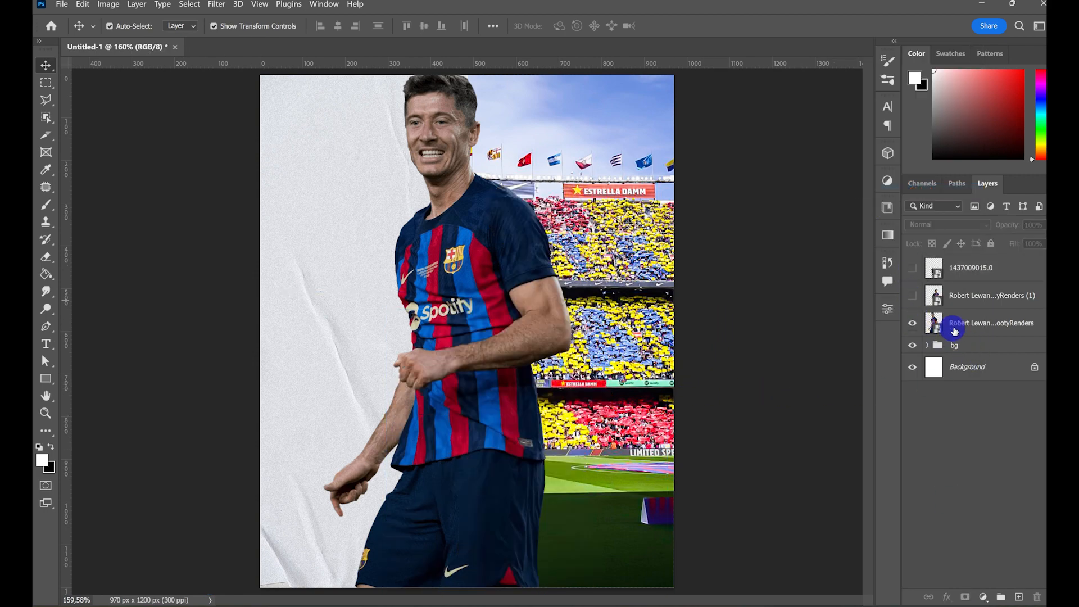
pyautogui.click(950, 323)
pyautogui.click(218, 6)
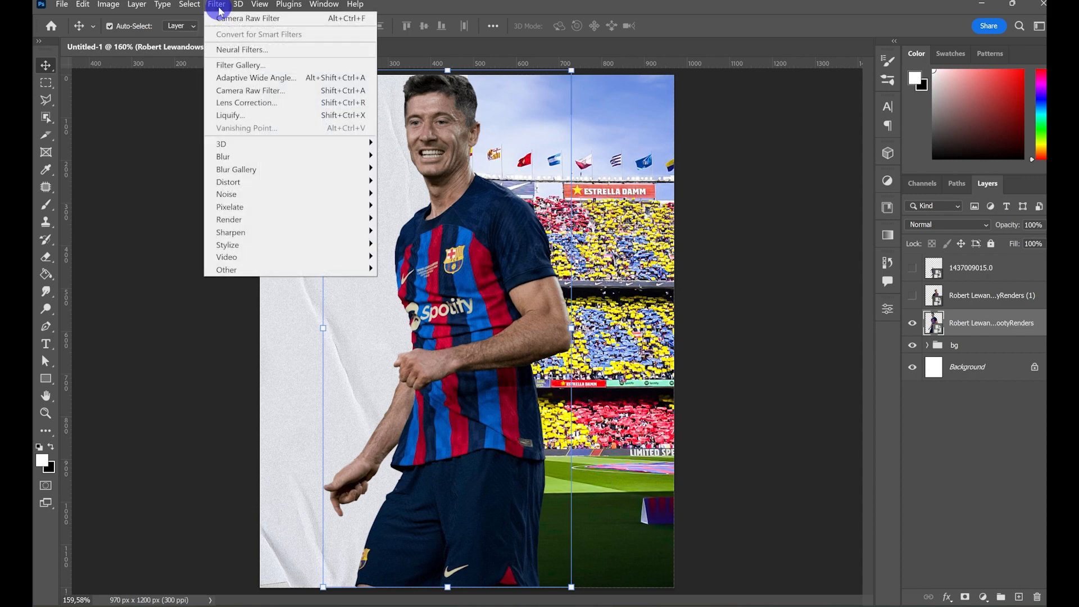
pyautogui.click(251, 90)
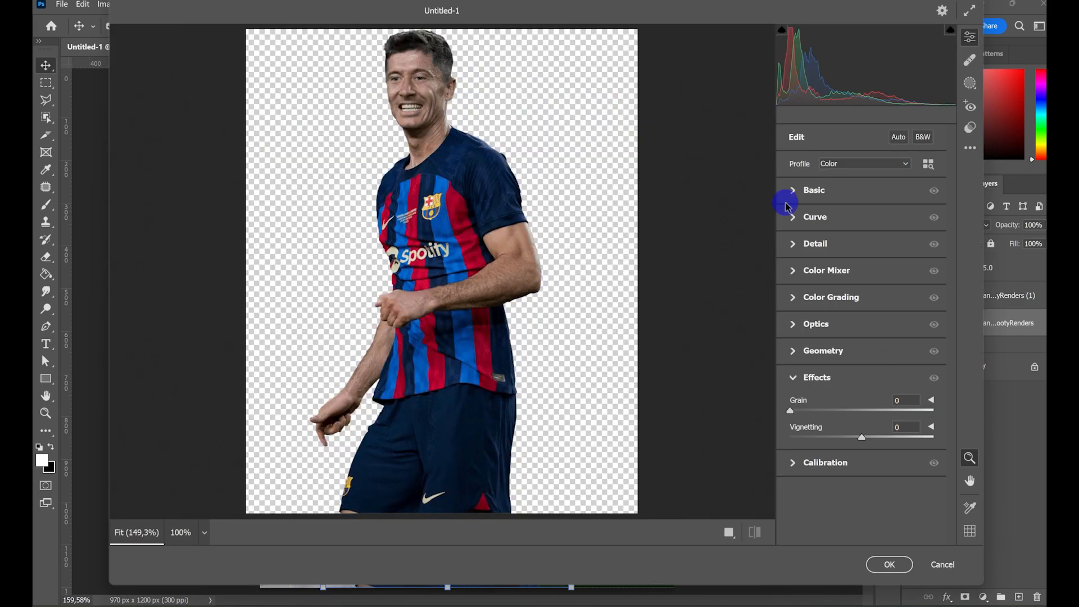
# - Set the player's basic Camera Raw values to exposure +0.55, contrast +41, clarity +52, vibrance +17 and saturation +21
pyautogui.click(793, 191)
pyautogui.moveTo(861, 532); pyautogui.dragTo(877, 514)
pyautogui.click(869, 508)
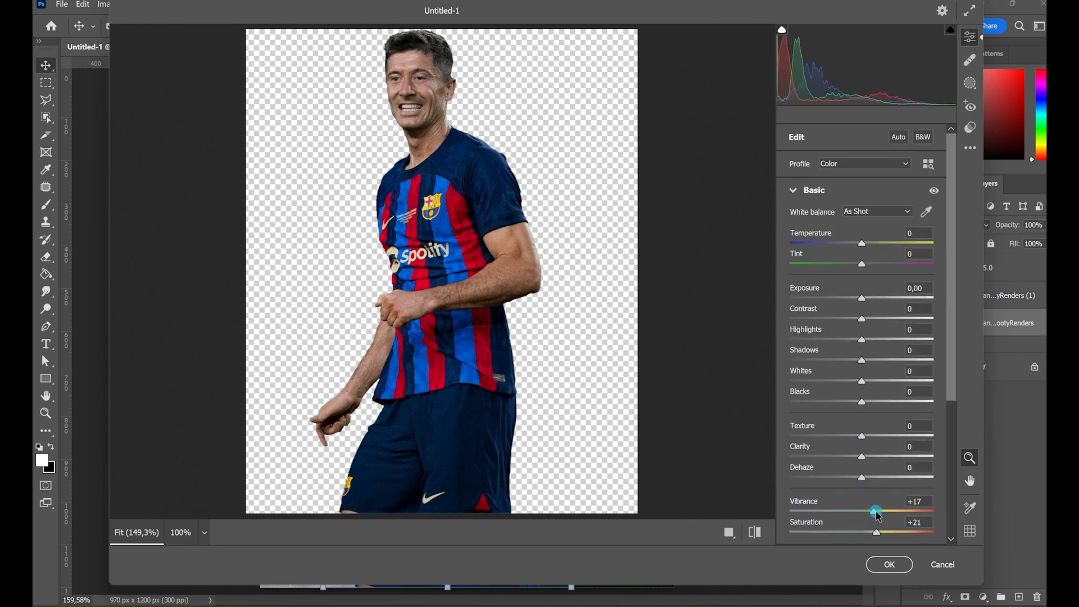
pyautogui.moveTo(863, 456); pyautogui.dragTo(919, 471)
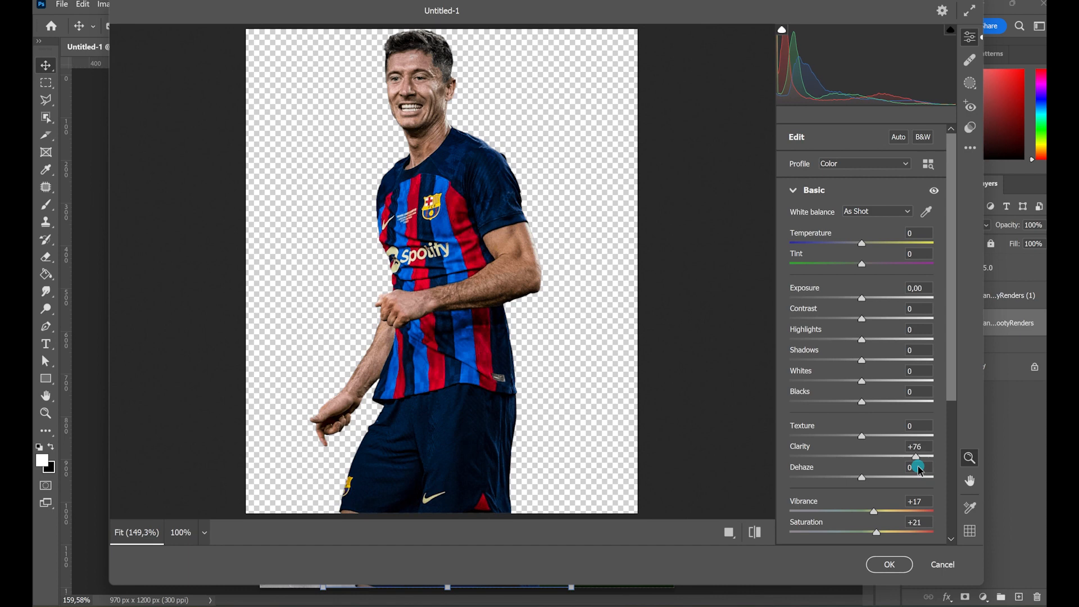
pyautogui.moveTo(861, 319)
pyautogui.mouseDown()
pyautogui.moveTo(892, 318)
pyautogui.moveTo(881, 298)
pyautogui.moveTo(872, 305)
pyautogui.mouseUp()
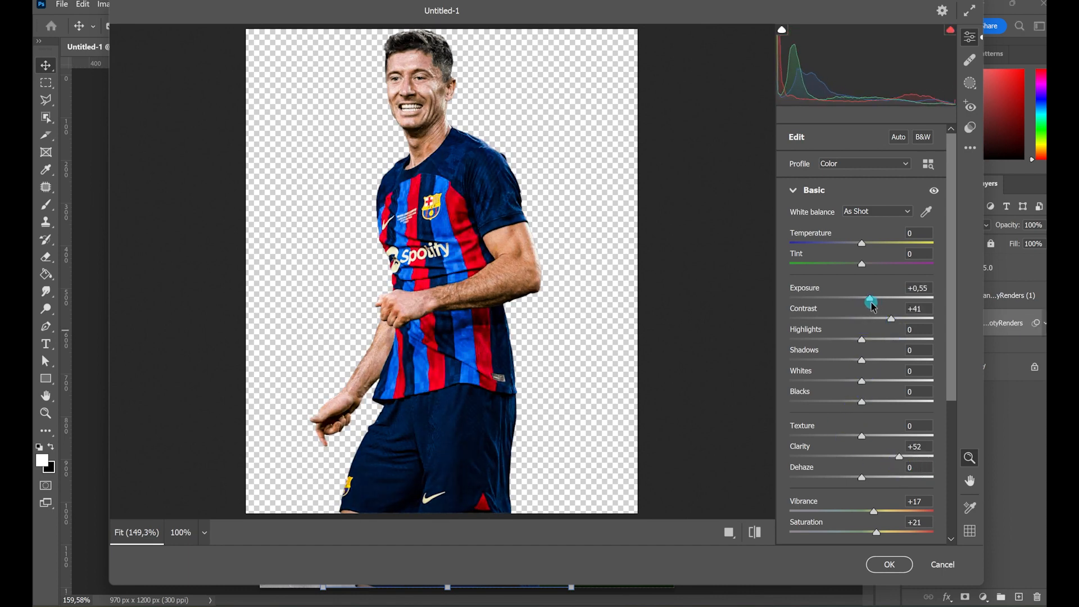
# - Add sharpening 65, noise reduction 59 and grain of about 21 in Camera Raw, apply the filter and collapse the layer's filter list
pyautogui.click(798, 190)
pyautogui.click(803, 243)
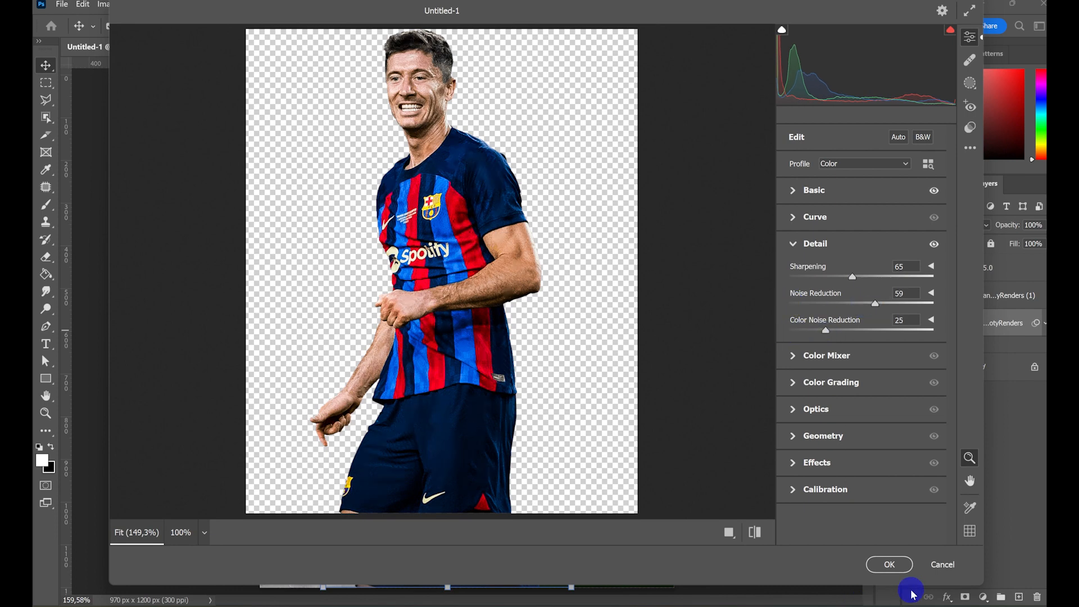
pyautogui.click(787, 459)
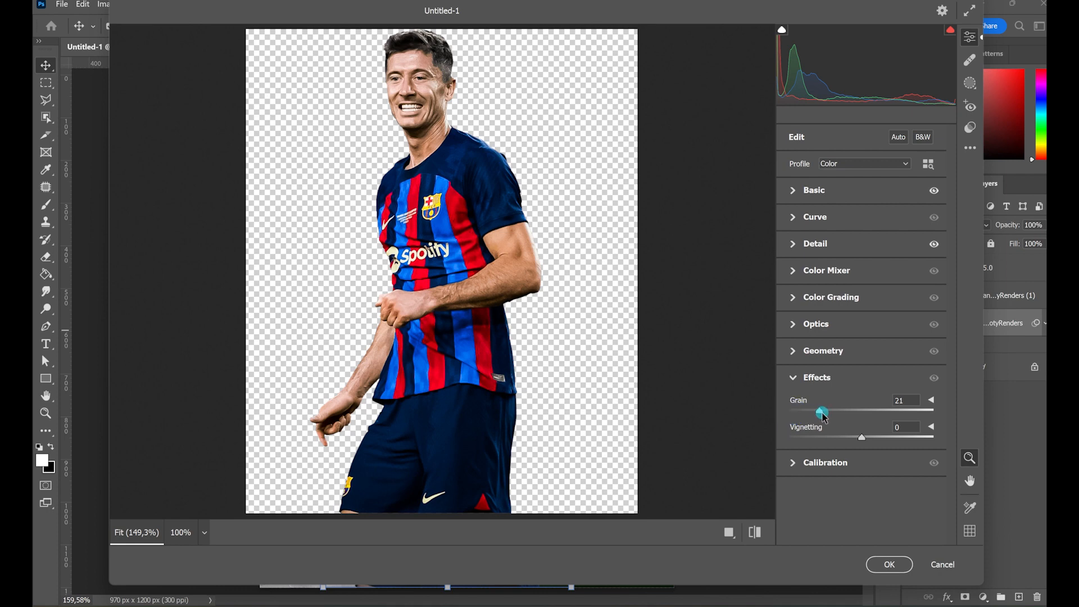
pyautogui.click(891, 565)
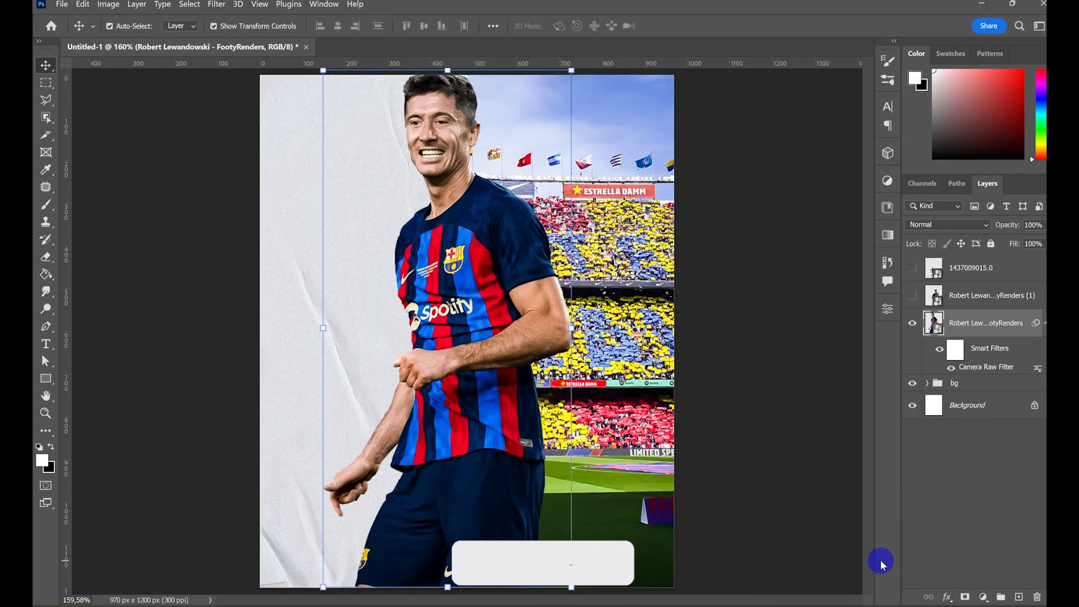
pyautogui.click(1042, 327)
# - Place the istockphoto spotlight image directly above the bg group, behind the player's head at the top edge of the canvas
pyautogui.moveTo(414, 606)
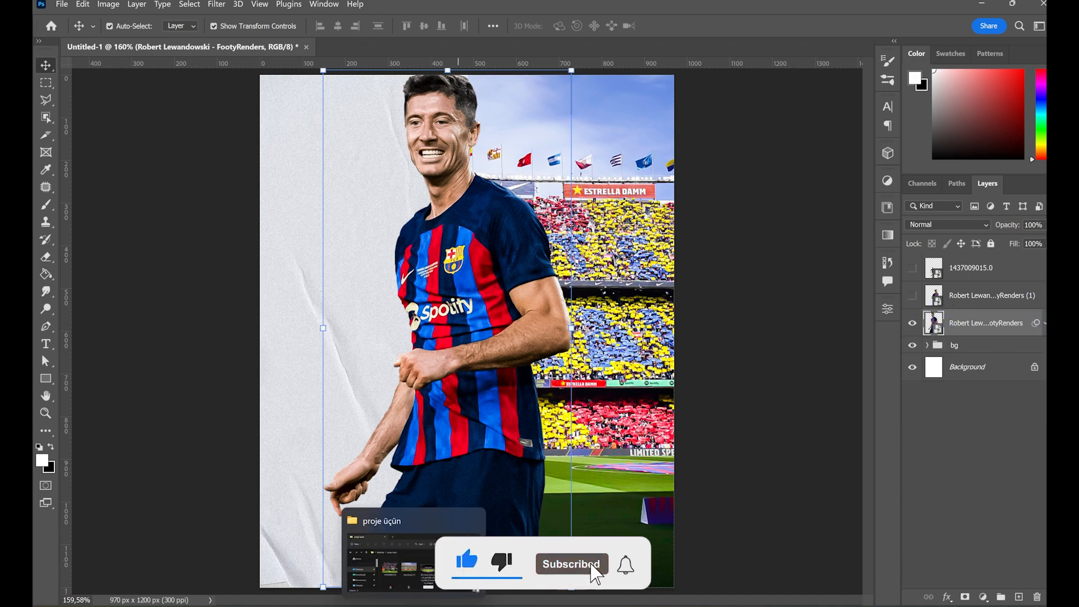
pyautogui.click(980, 345)
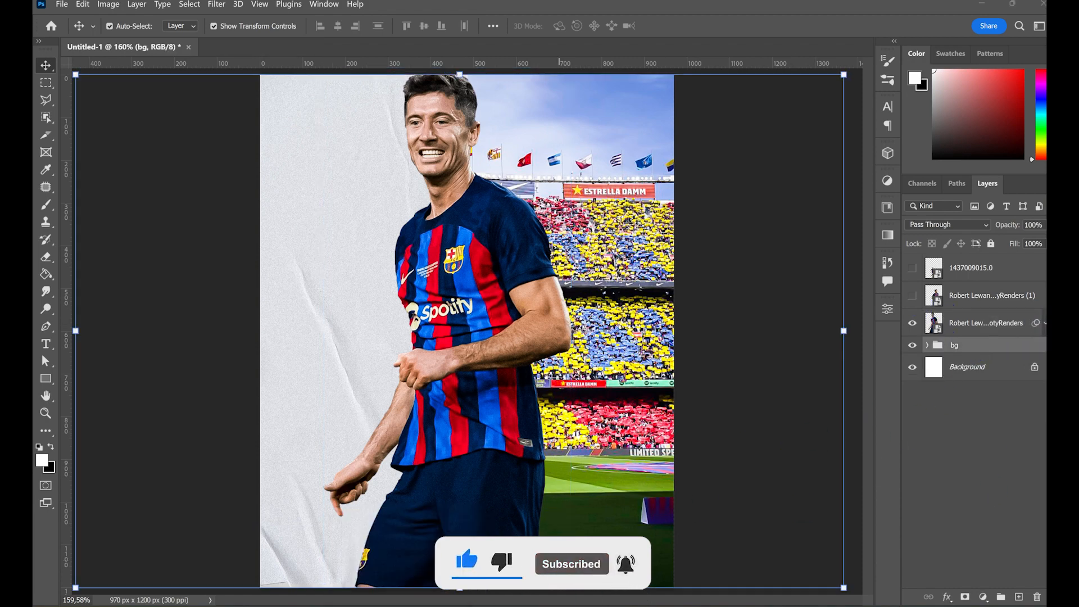
pyautogui.click(414, 606)
pyautogui.moveTo(537, 229); pyautogui.dragTo(489, 348)
pyautogui.moveTo(546, 383); pyautogui.dragTo(567, 204)
pyautogui.click(1037, 499)
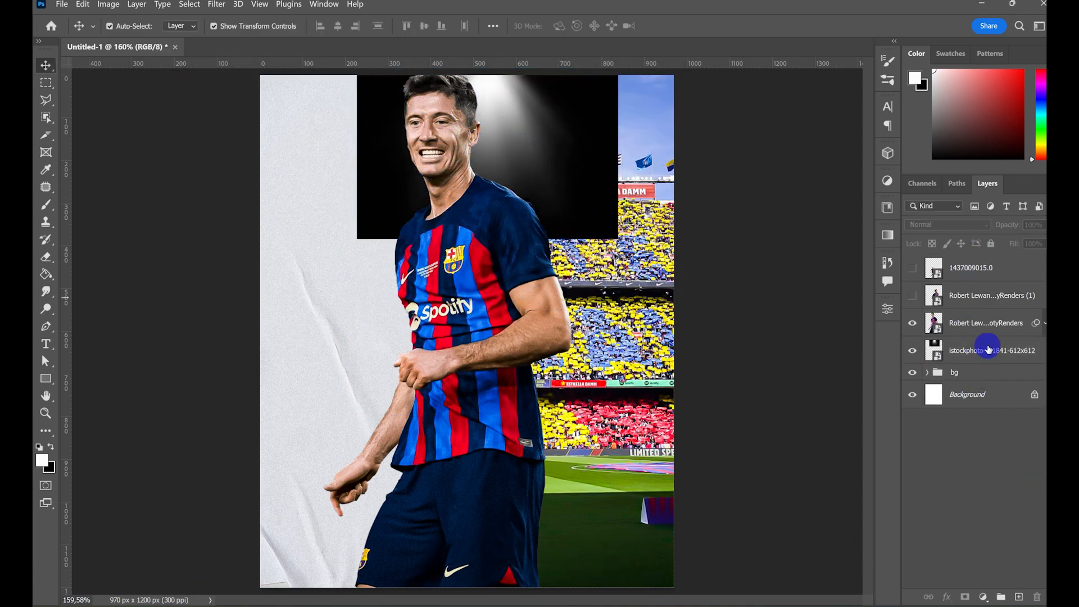
# - Change the spotlight image layer's blend mode to Screen
pyautogui.click(987, 348)
pyautogui.click(950, 224)
pyautogui.click(950, 345)
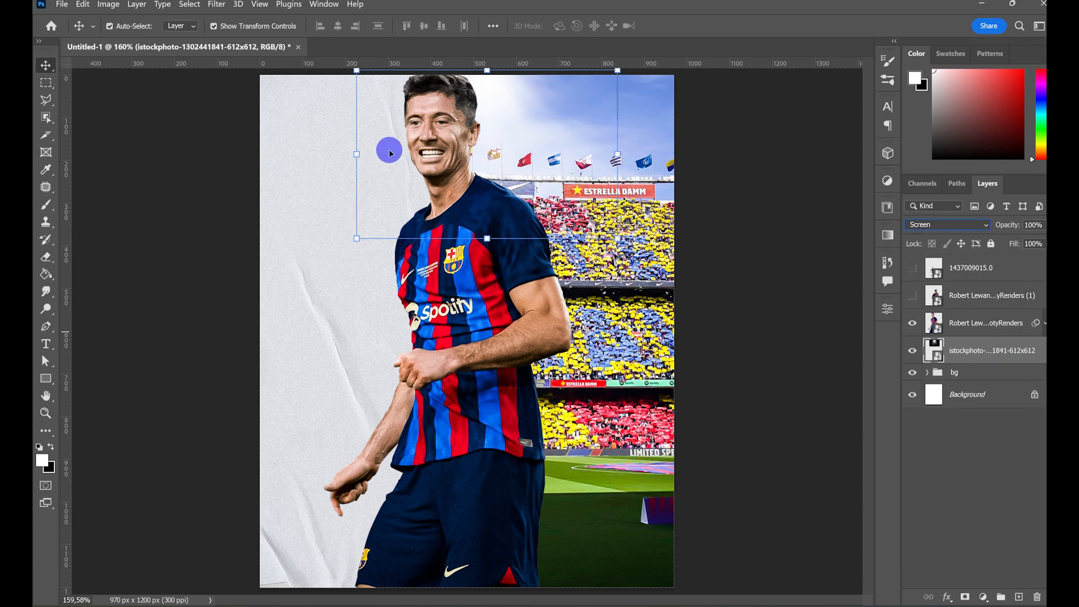
# - Enlarge the spotlight image to 158.77% so it spans the canvas width at the top, and duplicate its layer twice
pyautogui.moveTo(357, 157); pyautogui.dragTo(312, 156)
pyautogui.moveTo(617, 157); pyautogui.dragTo(688, 162)
pyautogui.moveTo(543, 123); pyautogui.dragTo(491, 145)
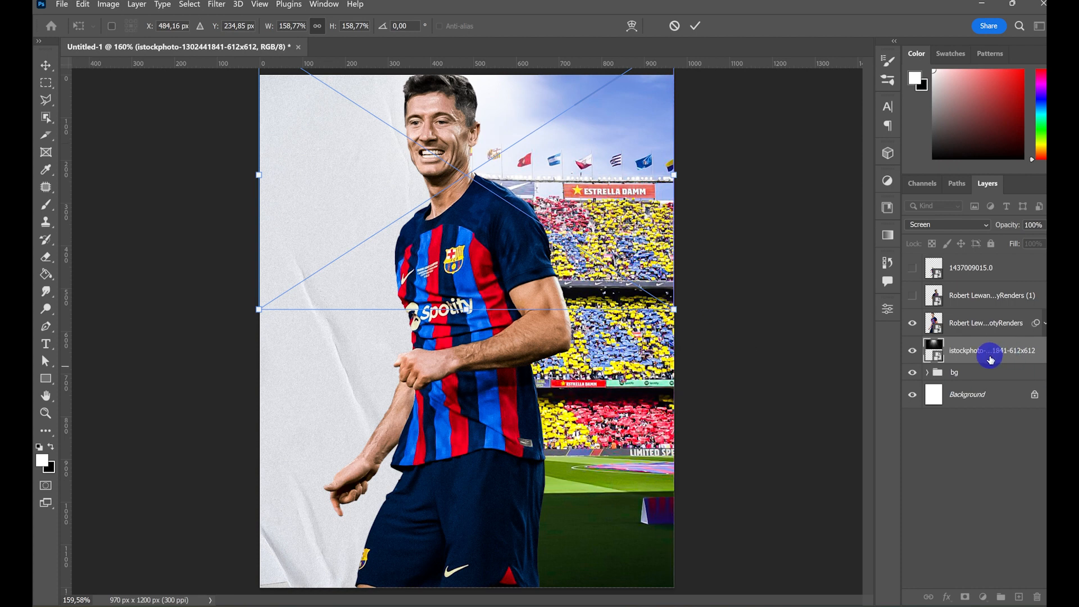
pyautogui.hotkey('ctrl', 'j')
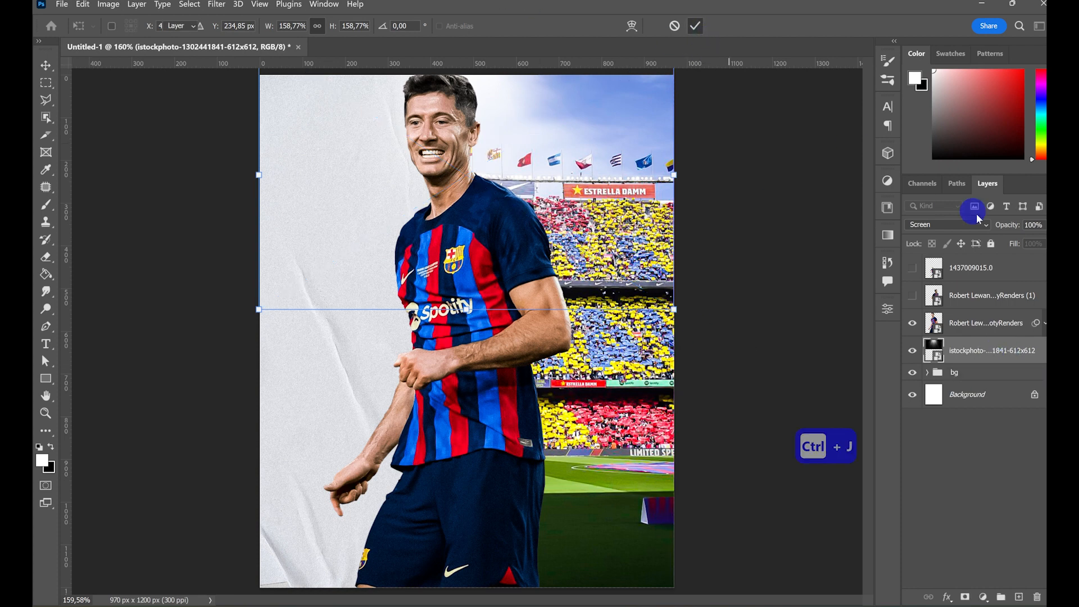
pyautogui.hotkey('ctrl', 'j')
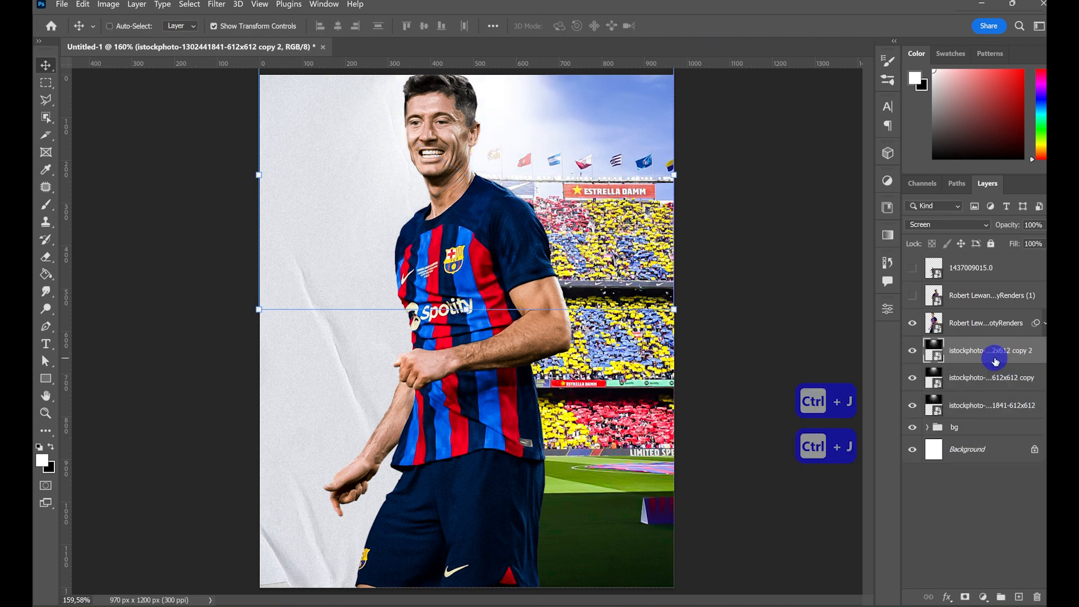
# - Group the three istockphoto spotlight layers and name the group "lights"
pyautogui.press('ctrl')
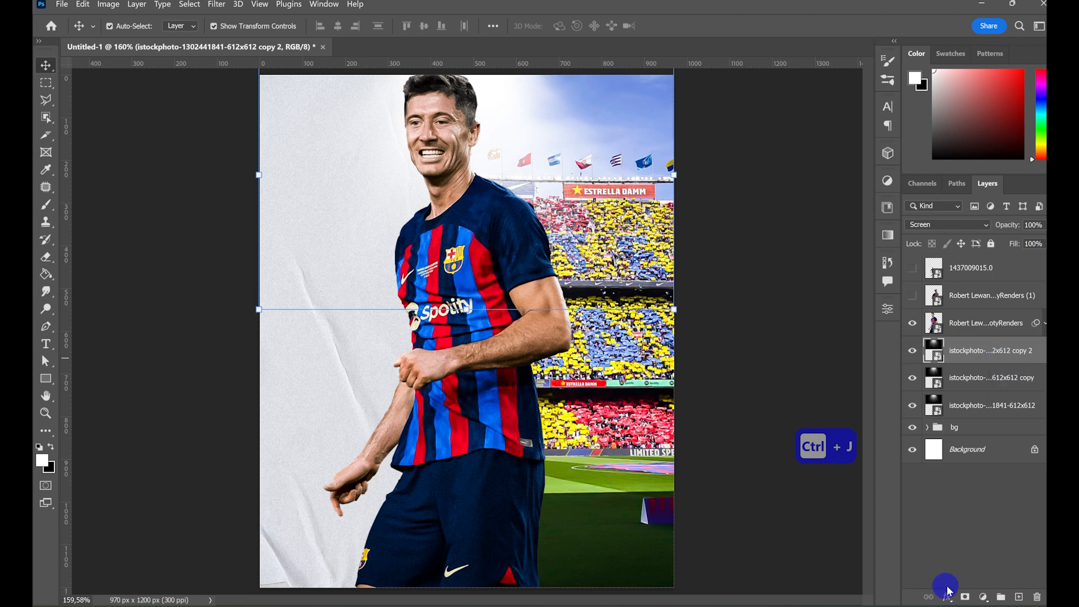
pyautogui.keyDown('shift'); pyautogui.click(1022, 409); pyautogui.keyUp('shift')
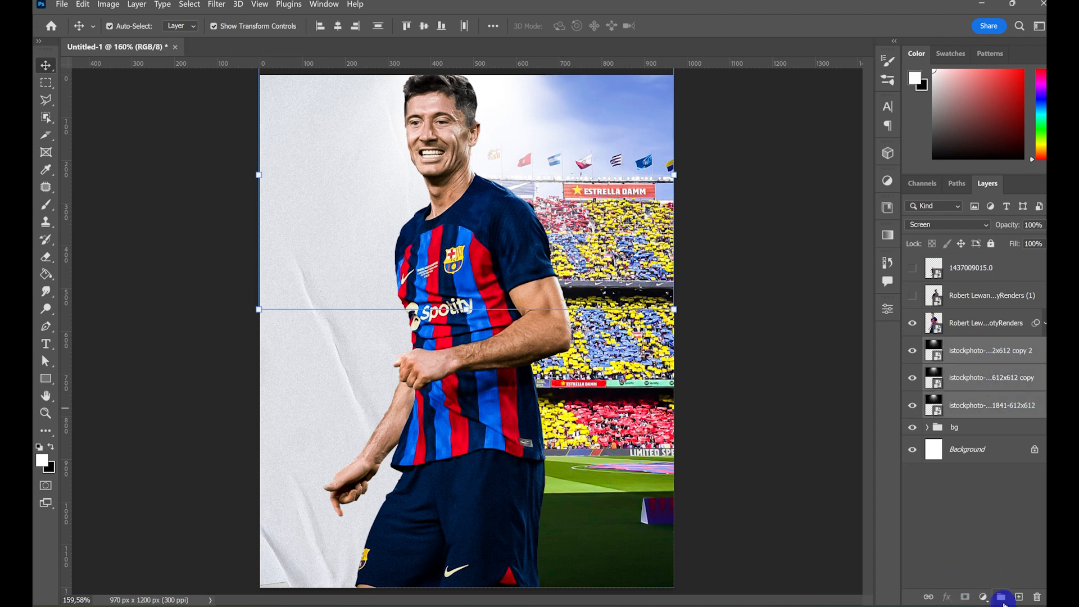
pyautogui.click(1000, 597)
pyautogui.press('BackSpace')
pyautogui.write('ligh')
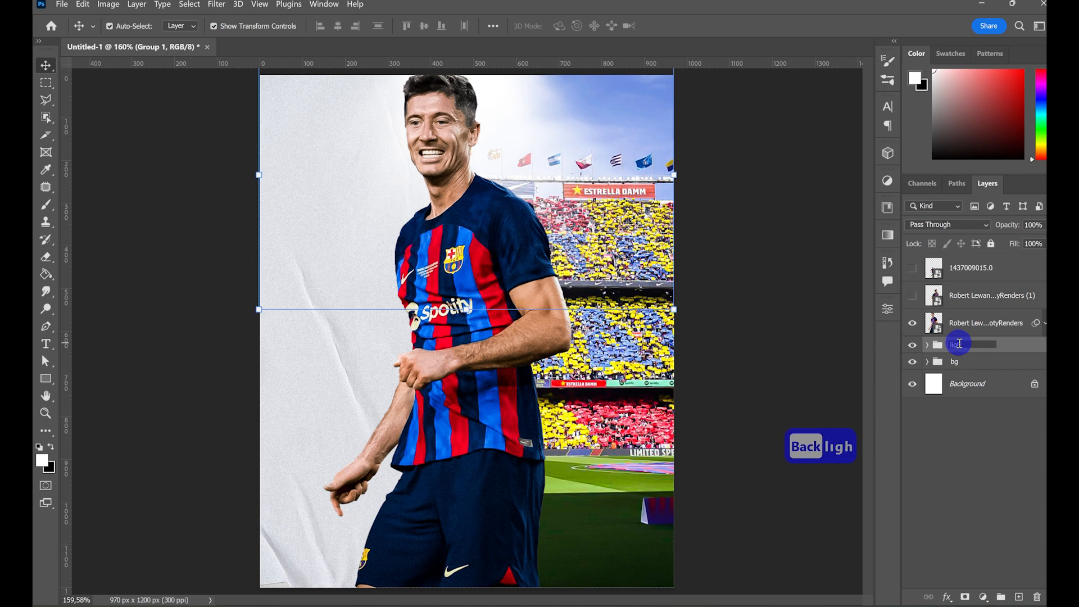
pyautogui.write('ts')
pyautogui.click(970, 489)
# - Group the three player cut-out layers and name the group "lewandowski"
pyautogui.click(972, 320)
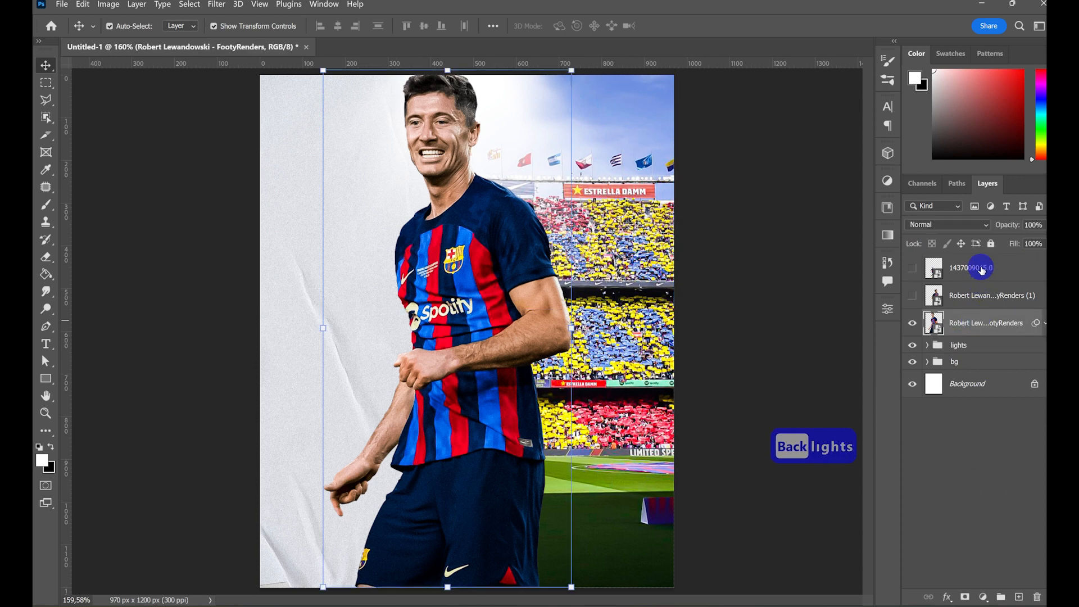
pyautogui.keyDown('shift'); pyautogui.click(980, 271); pyautogui.keyUp('shift')
pyautogui.click(1010, 597)
pyautogui.doubleClick(963, 262)
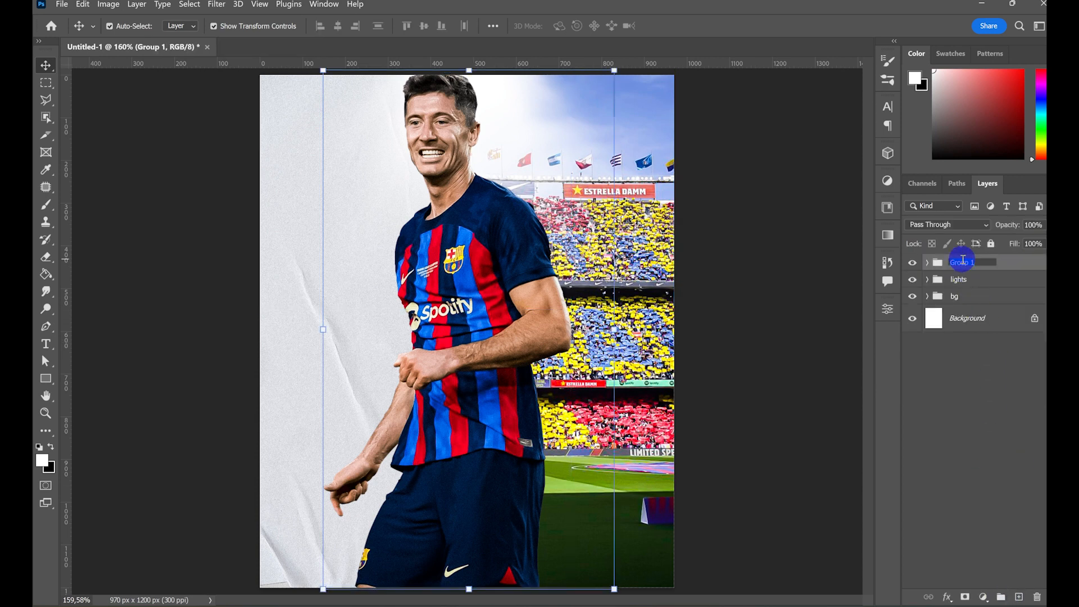
pyautogui.press('BackSpace')
pyautogui.write('lewandowsk')
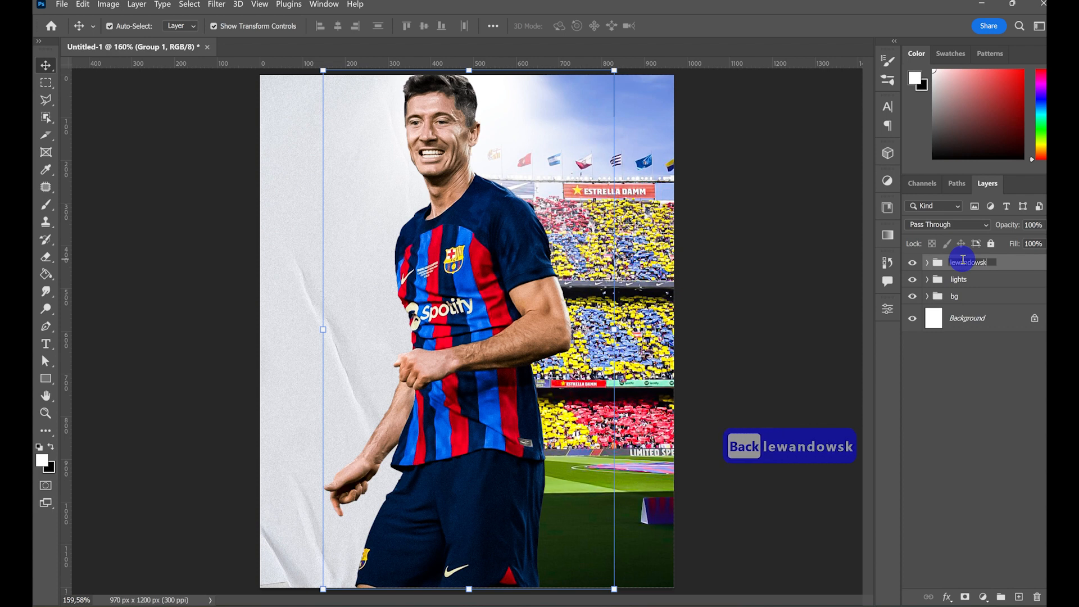
pyautogui.write('i')
pyautogui.click(928, 500)
# - Add a clipped Brightness/Contrast adjustment to the lowest player layer in the lewandowski group, with brightness 150 and contrast 100
pyautogui.click(927, 262)
pyautogui.click(957, 341)
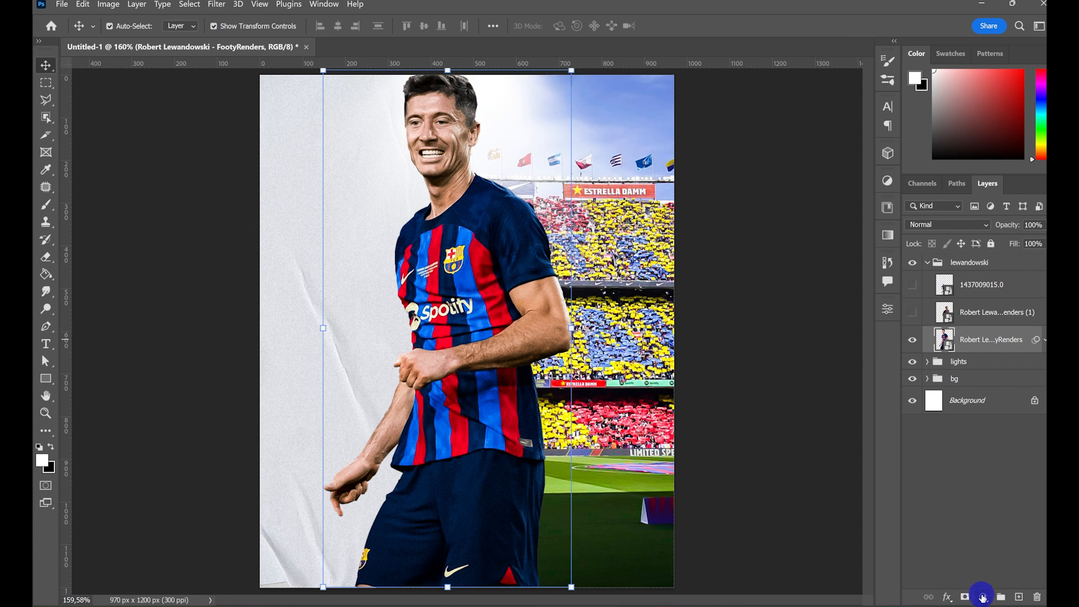
pyautogui.click(983, 597)
pyautogui.click(956, 399)
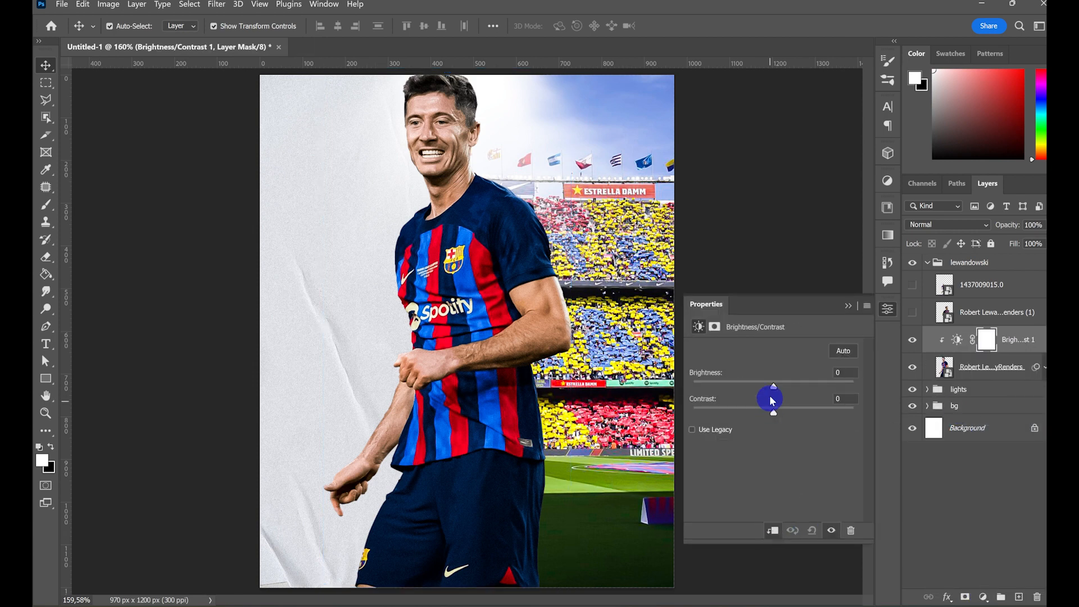
pyautogui.moveTo(785, 389); pyautogui.dragTo(880, 404)
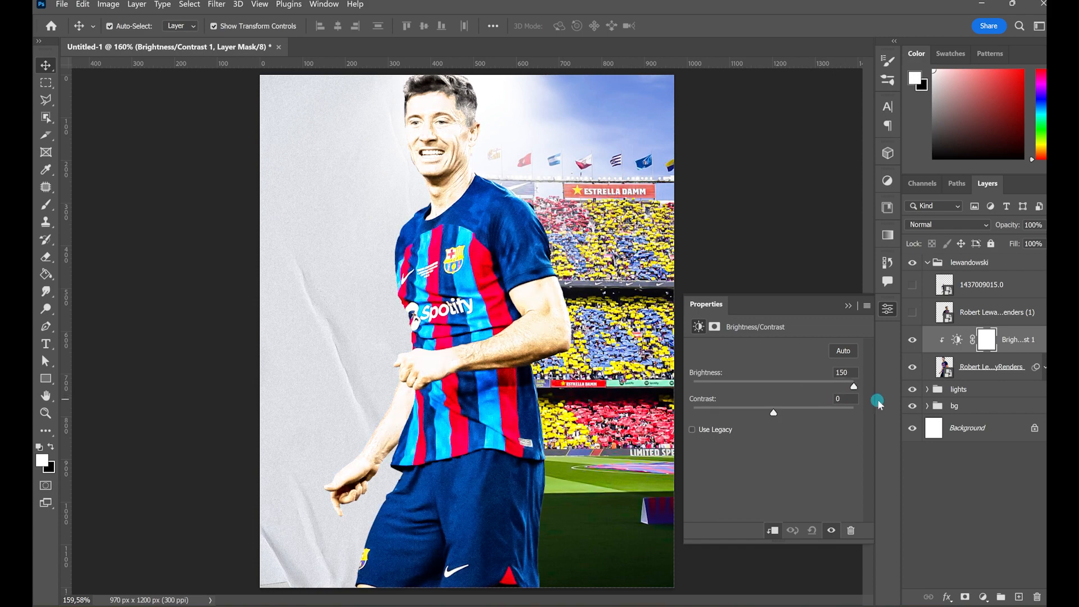
pyautogui.moveTo(792, 416); pyautogui.dragTo(894, 416)
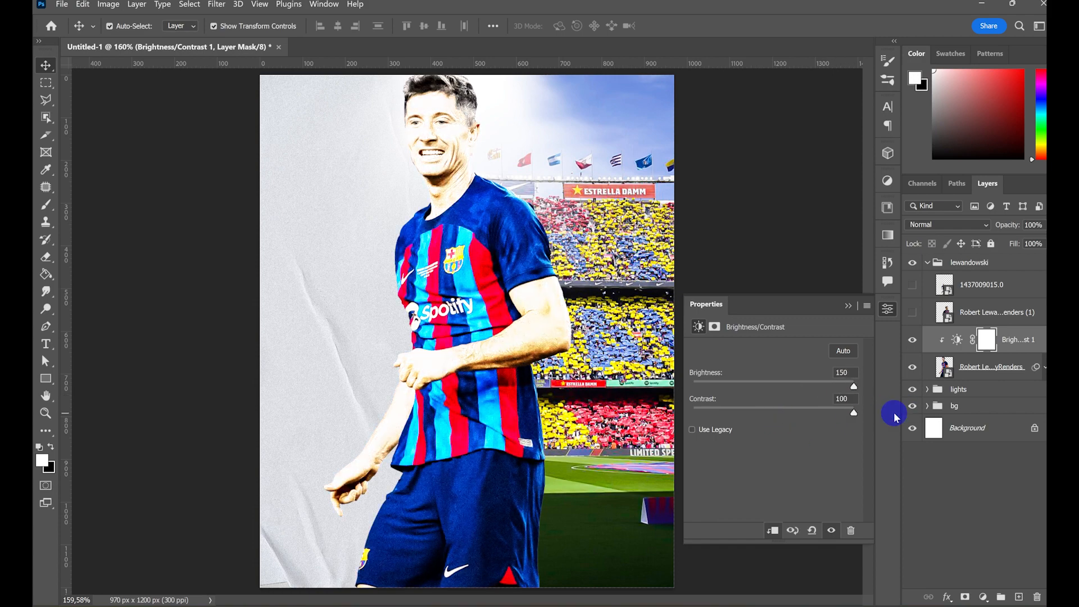
pyautogui.click(848, 306)
# - Fill the Brightness/Contrast mask with black and brush white along the player's head, neck and sleeve edges facing the stadium
pyautogui.press('x')
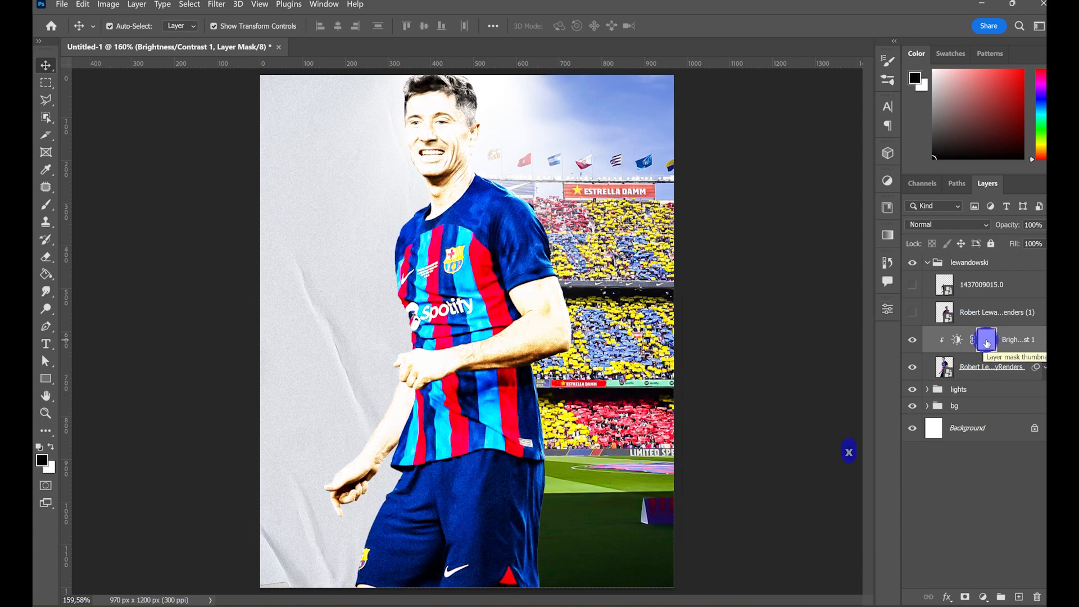
pyautogui.hotkey('alt', 'BackSpace')
pyautogui.click(46, 205)
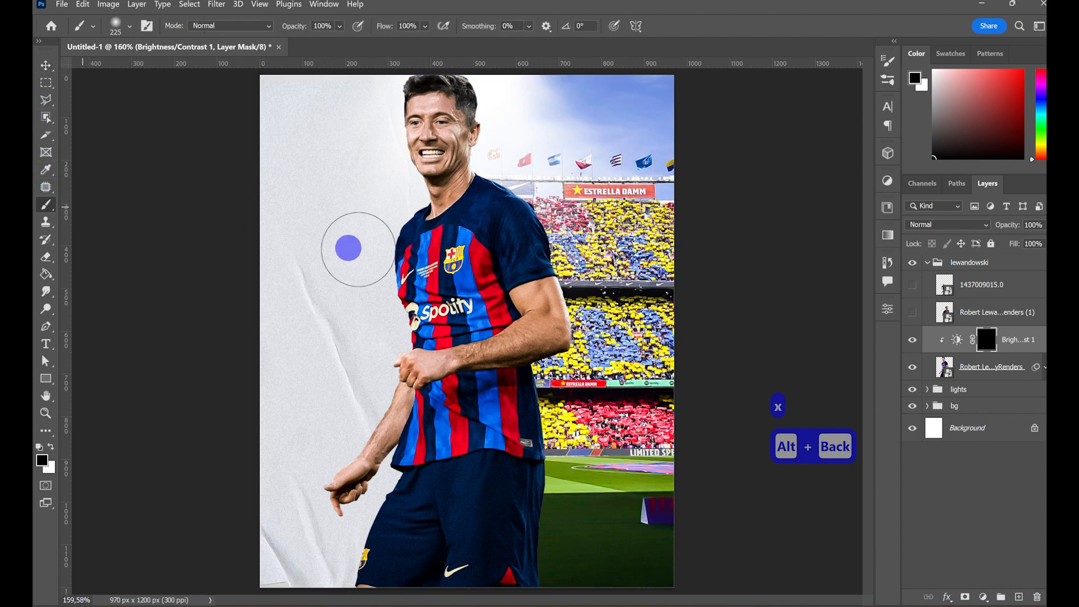
pyautogui.press('x')
pyautogui.press('z')
pyautogui.moveTo(465, 124)
pyautogui.mouseDown()
pyautogui.moveTo(477, 254)
pyautogui.moveTo(450, 249)
pyautogui.mouseUp()
pyautogui.press('space')
pyautogui.moveTo(525, 181)
pyautogui.mouseDown()
pyautogui.moveTo(397, 173)
pyautogui.moveTo(288, 197)
pyautogui.mouseUp()
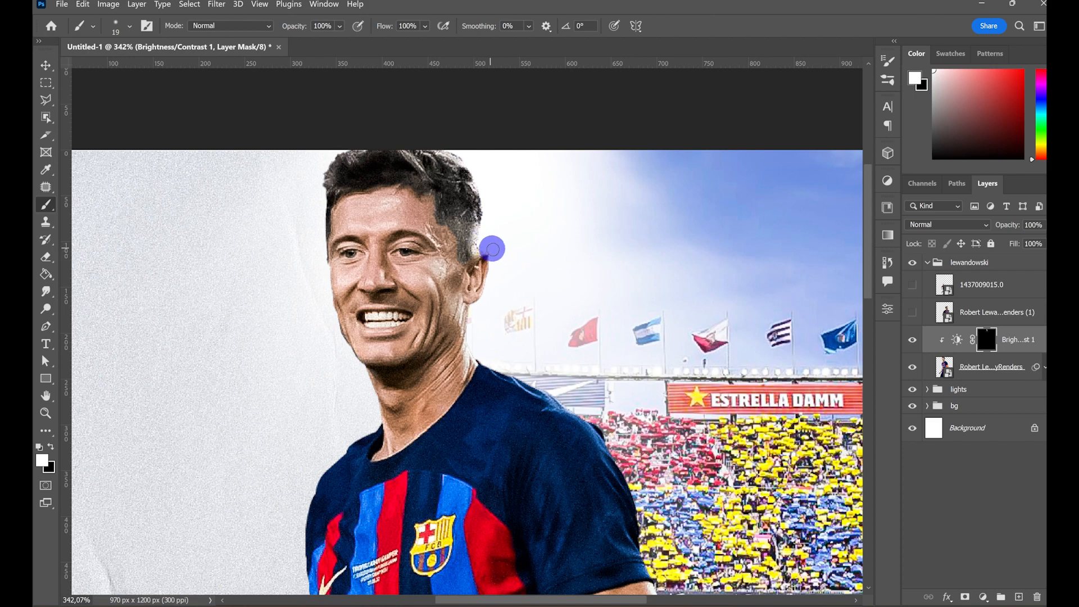
pyautogui.moveTo(467, 313); pyautogui.dragTo(476, 345)
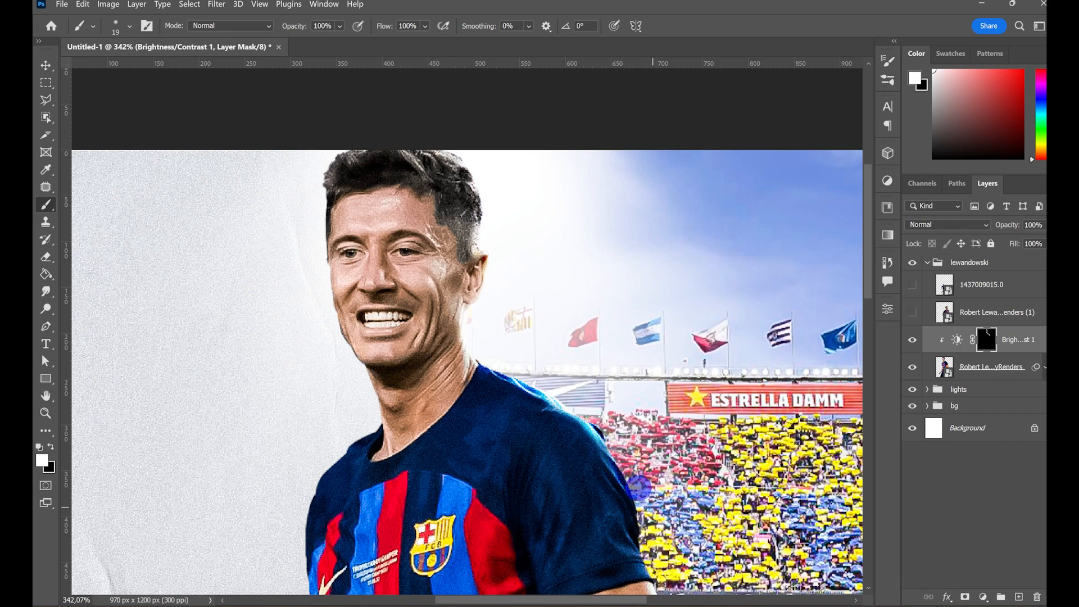
pyautogui.moveTo(637, 505); pyautogui.dragTo(646, 544)
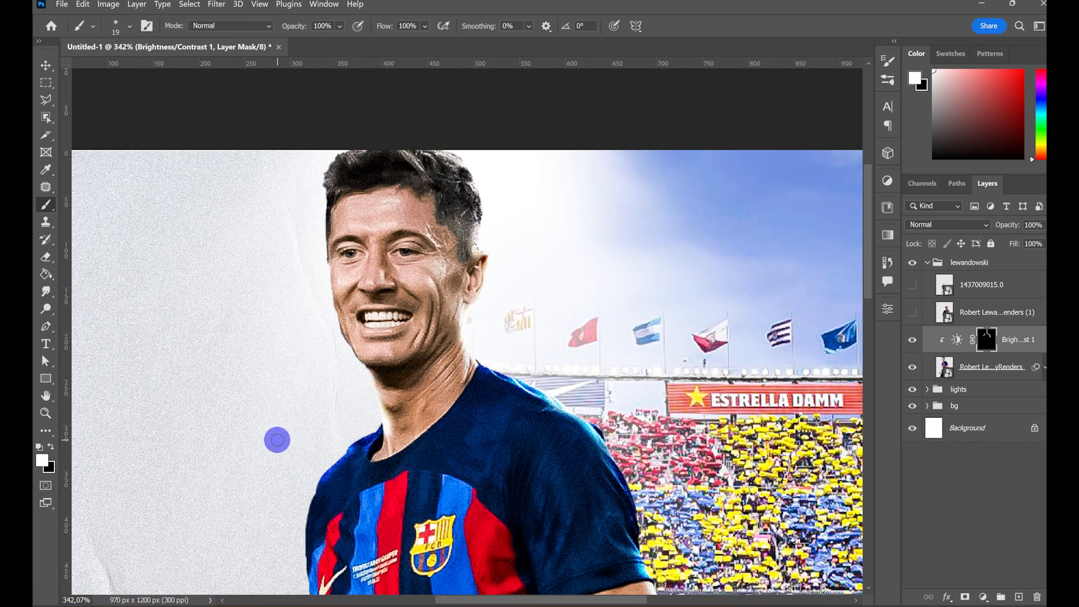
# - Brush white on the mask along the face, shoulder and shirt edges facing the paper, correcting excess with black
pyautogui.press('z')
pyautogui.press('b')
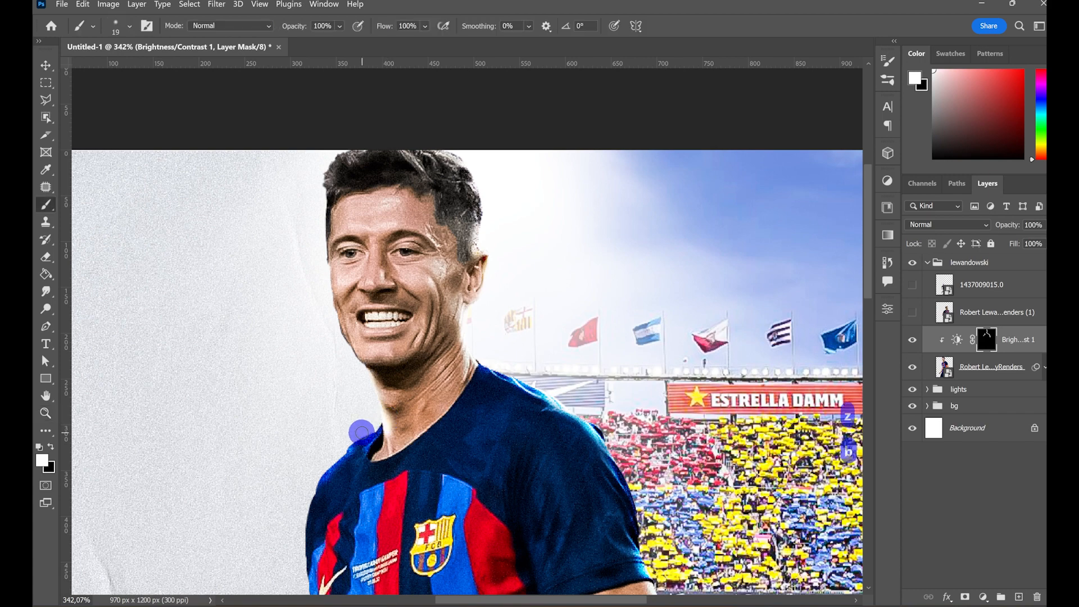
pyautogui.press('x')
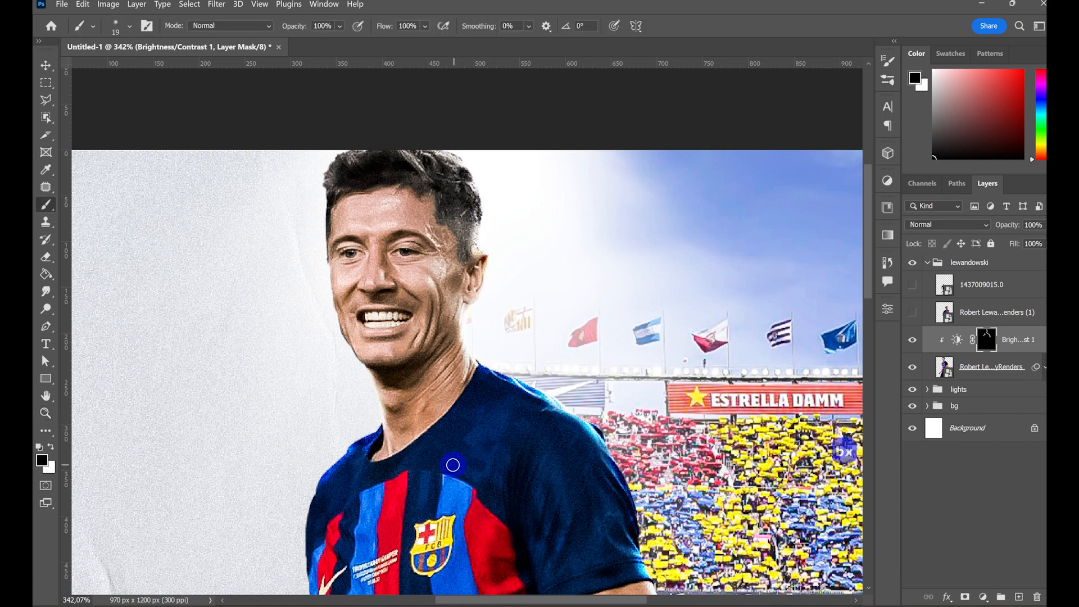
pyautogui.press('x')
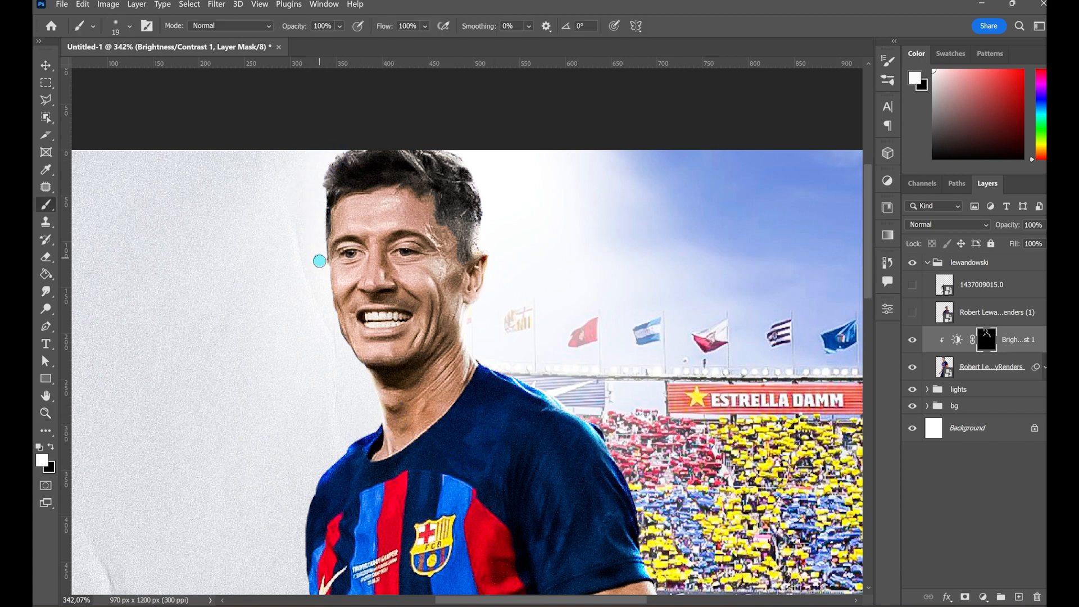
pyautogui.press('x')
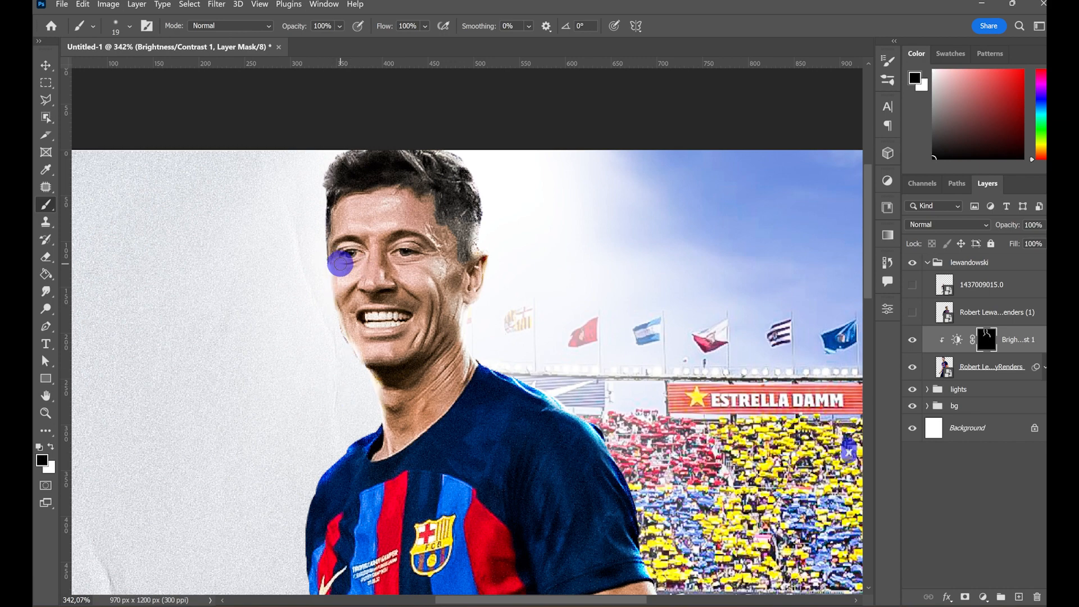
pyautogui.moveTo(358, 346); pyautogui.dragTo(378, 362)
pyautogui.press('x')
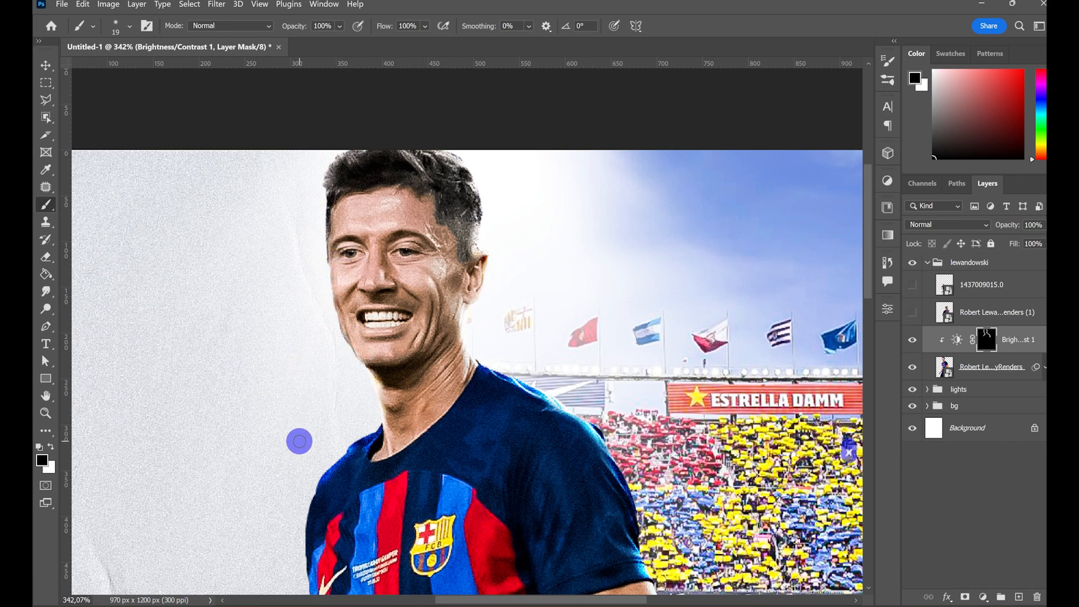
pyautogui.moveTo(299, 442); pyautogui.dragTo(323, 269)
pyautogui.moveTo(319, 358); pyautogui.dragTo(332, 381)
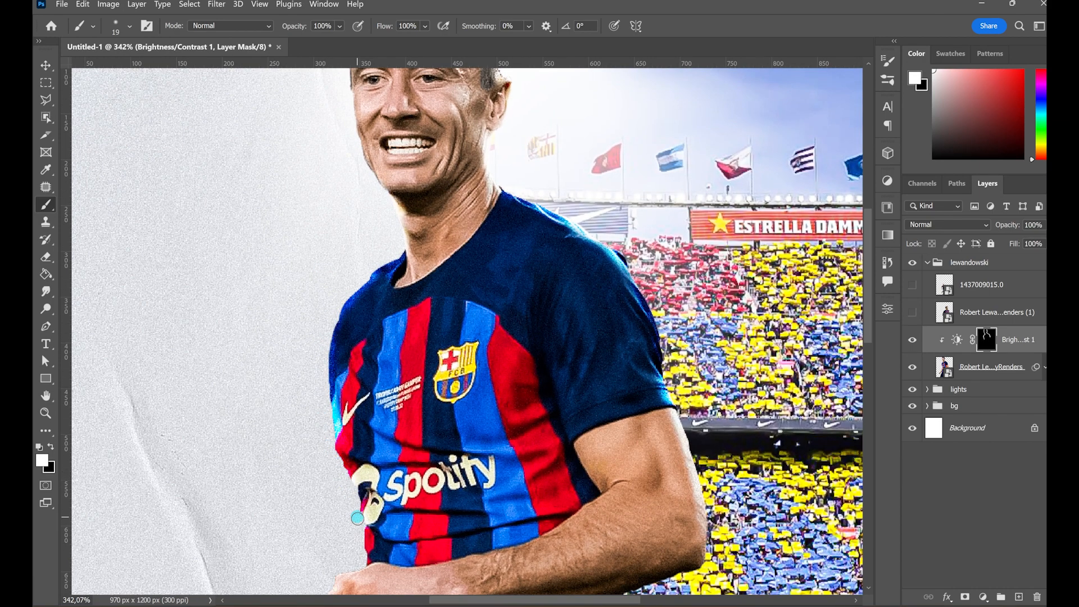
# - Brush white on the Brightness/Contrast mask along the edges of the player's arms, elbow and lower shirt
pyautogui.moveTo(676, 409); pyautogui.dragTo(693, 451)
pyautogui.moveTo(699, 448); pyautogui.dragTo(659, 356)
pyautogui.moveTo(660, 358); pyautogui.dragTo(662, 462)
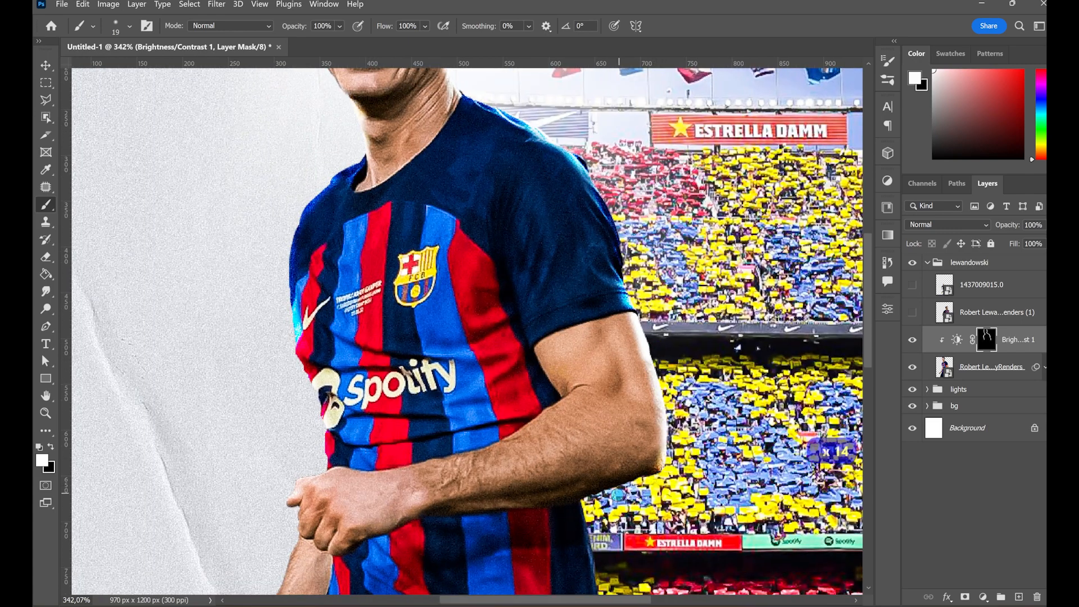
pyautogui.moveTo(496, 296)
pyautogui.mouseDown()
pyautogui.moveTo(582, 386)
pyautogui.moveTo(572, 76)
pyautogui.mouseUp()
pyautogui.moveTo(378, 344)
pyautogui.mouseDown()
pyautogui.moveTo(312, 460)
pyautogui.moveTo(229, 516)
pyautogui.mouseUp()
pyautogui.keyDown('alt'); pyautogui.rightClick(279, 338); pyautogui.keyUp('alt')
pyautogui.moveTo(228, 490); pyautogui.dragTo(280, 282)
# - Add broader white highlights on the mask around the player's upper body and head with a soft 74 px brush
pyautogui.moveTo(708, 152)
pyautogui.mouseDown()
pyautogui.moveTo(344, 222)
pyautogui.moveTo(389, 335)
pyautogui.mouseUp()
pyautogui.moveTo(429, 101); pyautogui.dragTo(477, 576)
pyautogui.moveTo(479, 372); pyautogui.dragTo(471, 388)
pyautogui.moveTo(415, 236); pyautogui.dragTo(498, 339)
pyautogui.moveTo(361, 111); pyautogui.dragTo(381, 162)
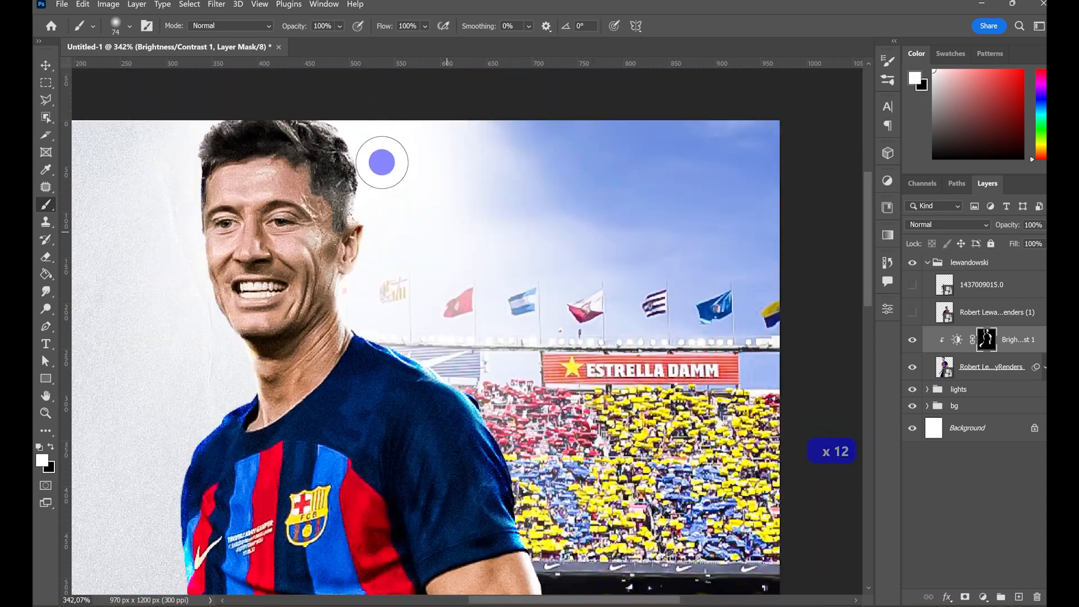
pyautogui.moveTo(483, 373); pyautogui.dragTo(523, 309)
# - Brush the mask along the pointing hand, shirt hem and shorts edges with a 32 px brush, alternating white and black
pyautogui.hotkey('ctrl', '0')
pyautogui.press('z')
pyautogui.moveTo(386, 541)
pyautogui.mouseDown()
pyautogui.moveTo(405, 551)
pyautogui.moveTo(411, 467)
pyautogui.mouseUp()
pyautogui.press('b')
pyautogui.moveTo(369, 304); pyautogui.dragTo(333, 376)
pyautogui.press('x')
pyautogui.moveTo(374, 327)
pyautogui.mouseDown()
pyautogui.moveTo(346, 377)
pyautogui.moveTo(312, 388)
pyautogui.mouseUp()
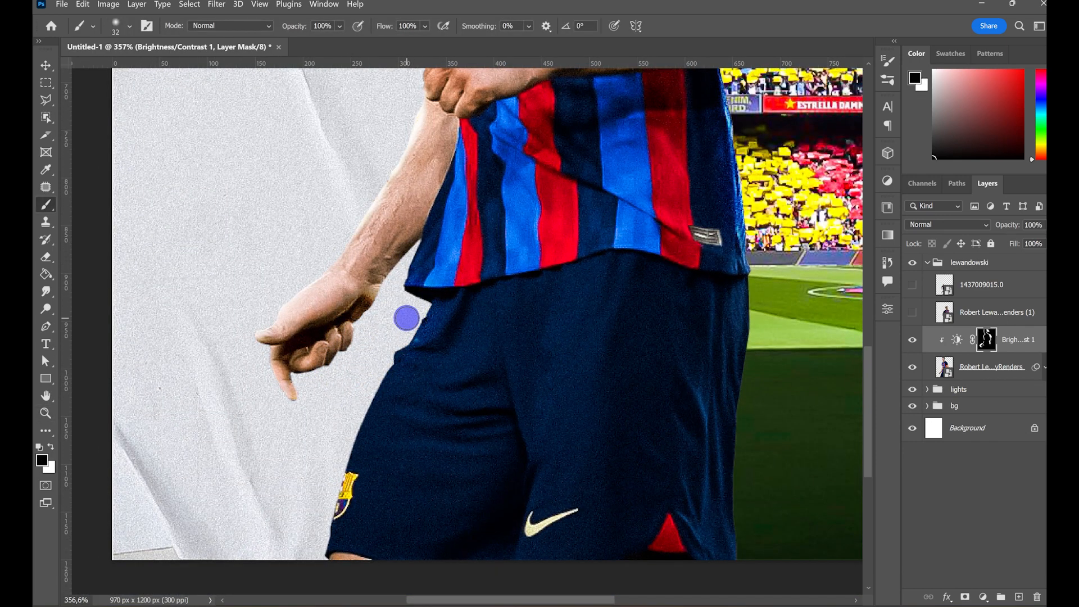
pyautogui.press('x')
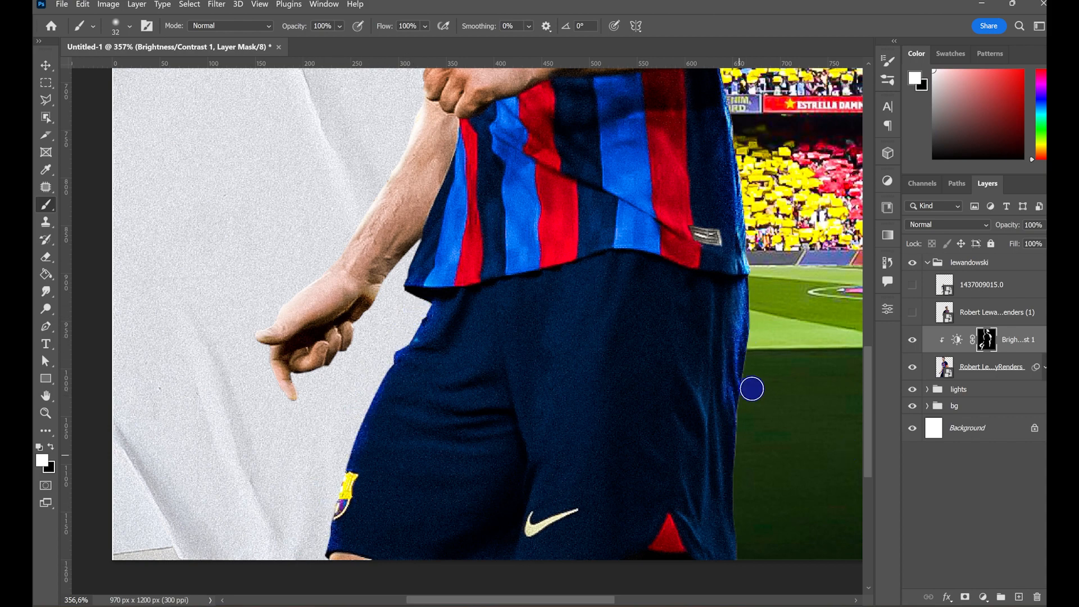
pyautogui.hotkey('ctrl', '0')
pyautogui.click(912, 313)
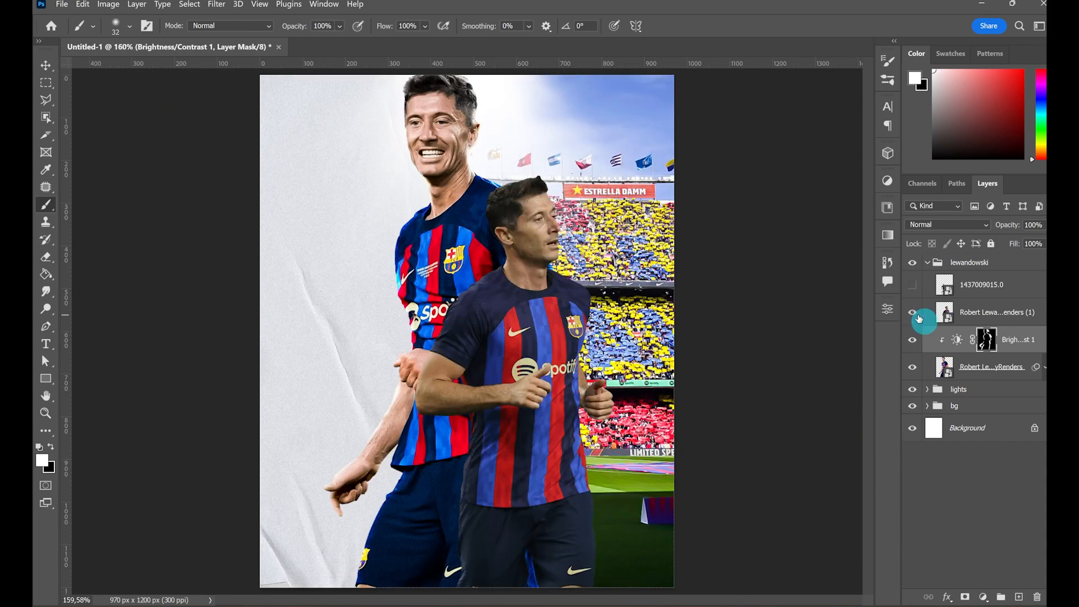
pyautogui.click(912, 312)
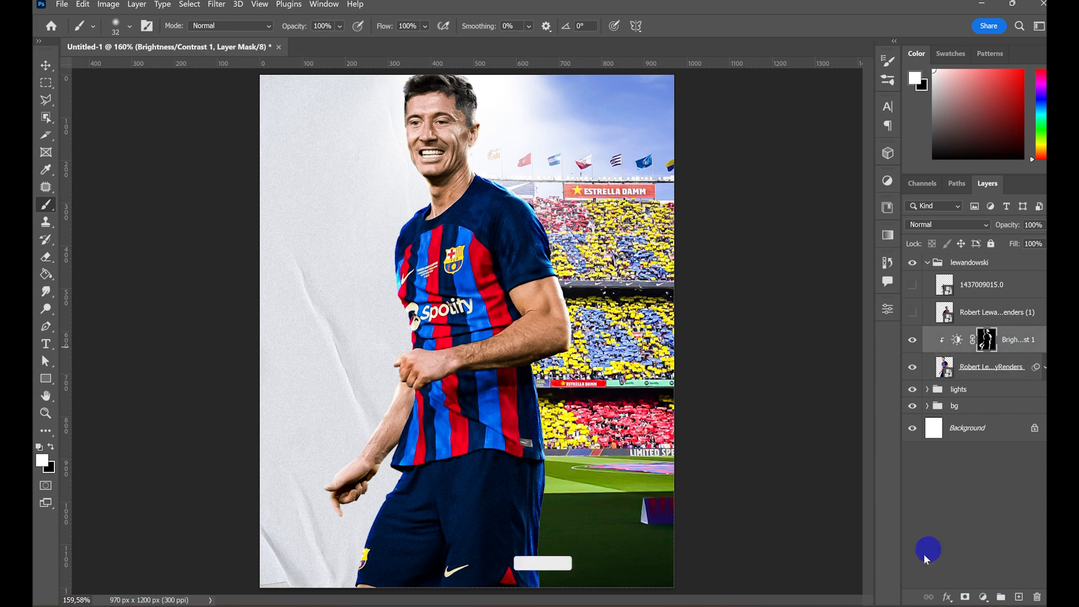
# - Add a Color Balance adjustment above the Brightness/Contrast layer with midtones at +33 red and +18 blue
pyautogui.click(982, 596)
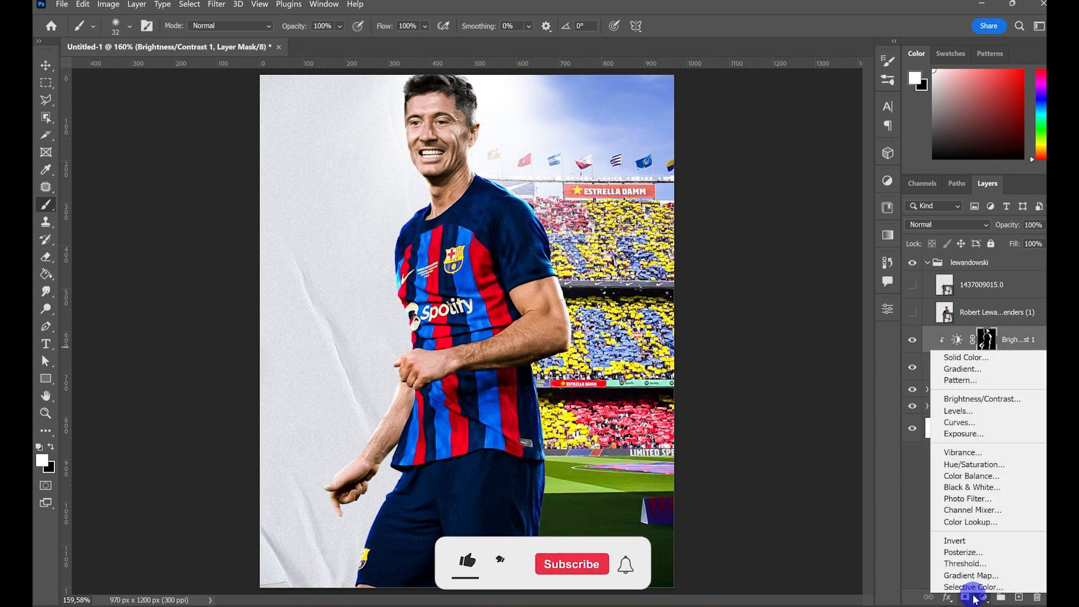
pyautogui.click(983, 476)
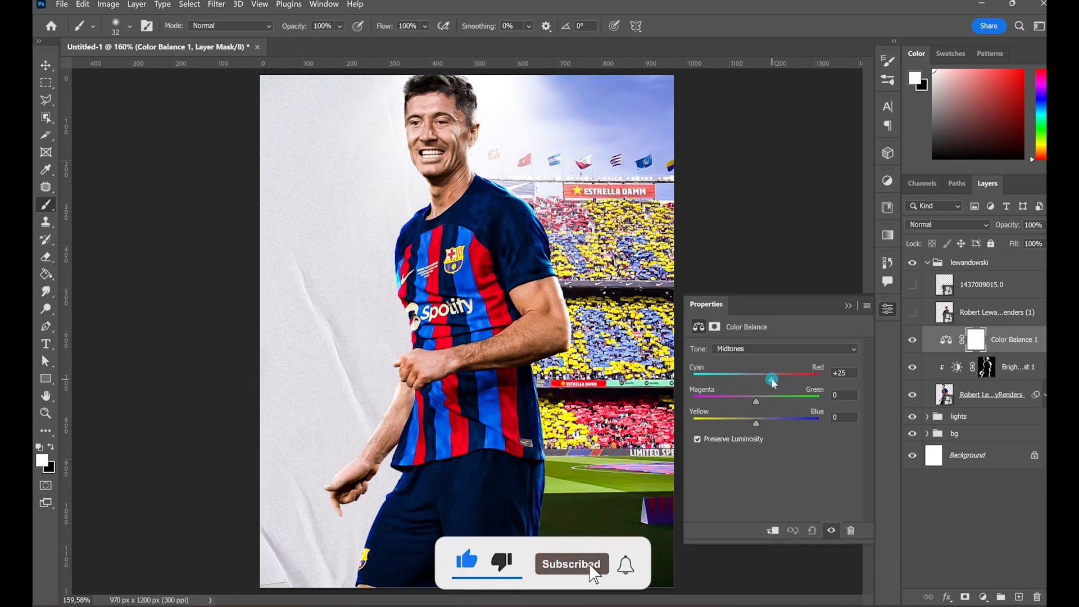
pyautogui.moveTo(774, 383); pyautogui.dragTo(770, 380)
pyautogui.moveTo(756, 422); pyautogui.dragTo(769, 422)
pyautogui.click(848, 305)
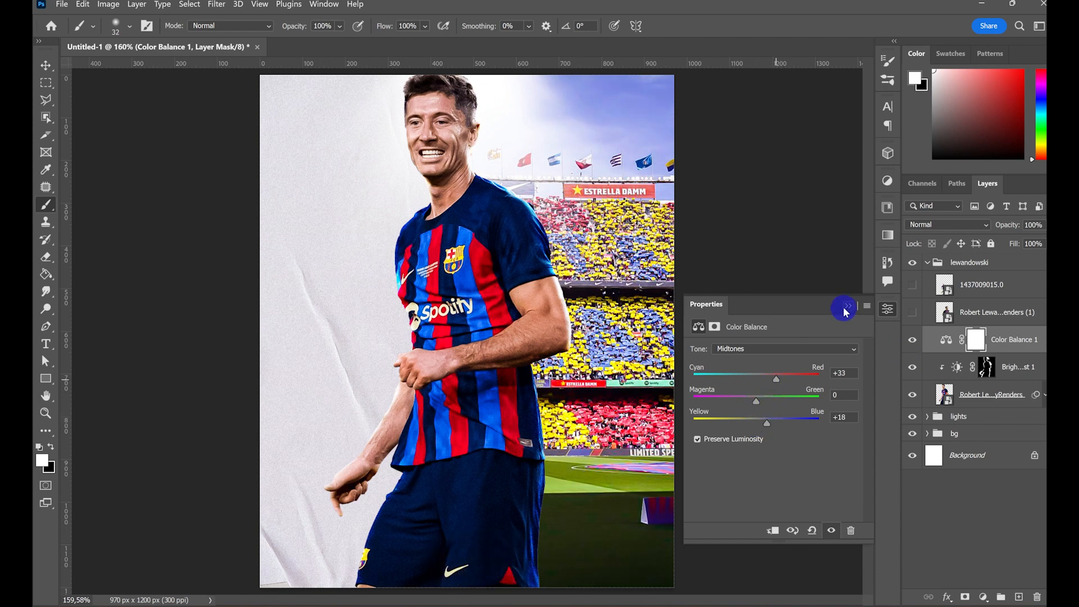
# - Clip the Color Balance adjustment to the player layer so it affects only that cut-out
pyautogui.click(953, 341)
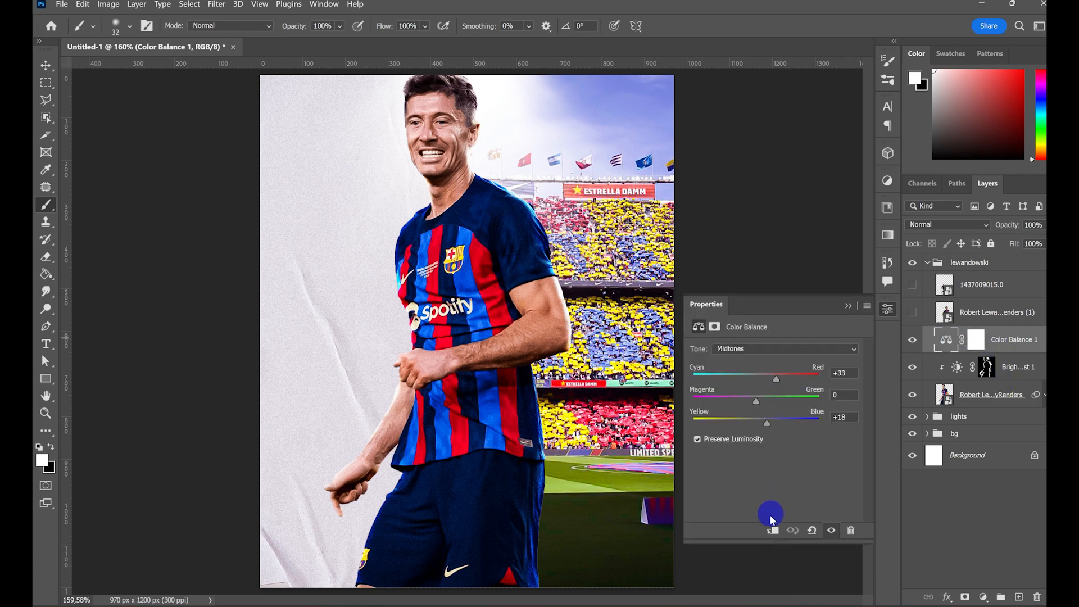
pyautogui.click(772, 531)
pyautogui.click(848, 306)
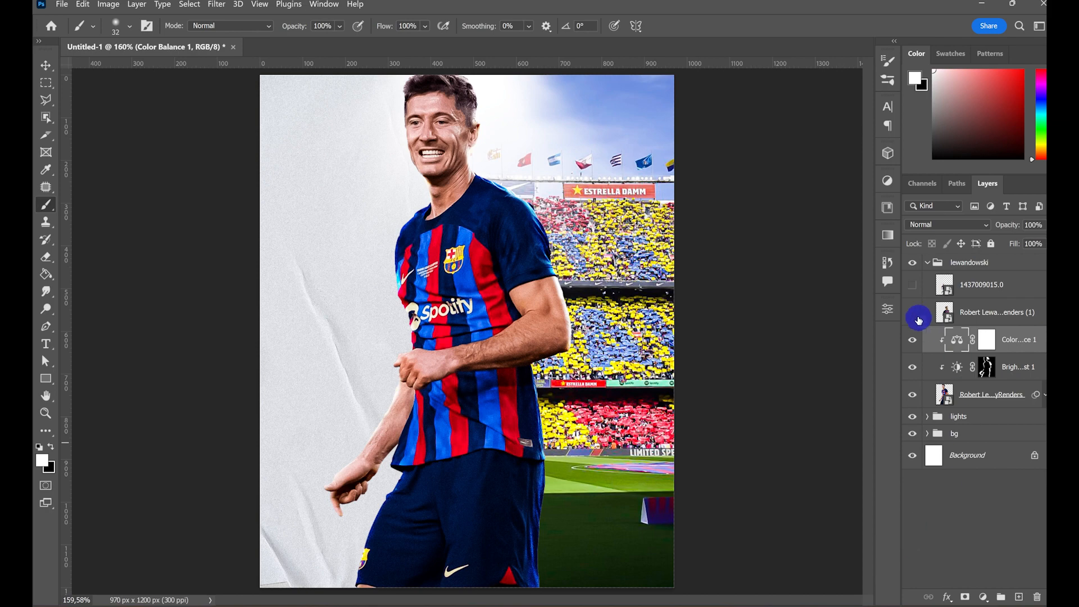
# - Show the second player cut-out and open it in the Camera Raw Filter
pyautogui.click(916, 314)
pyautogui.click(988, 311)
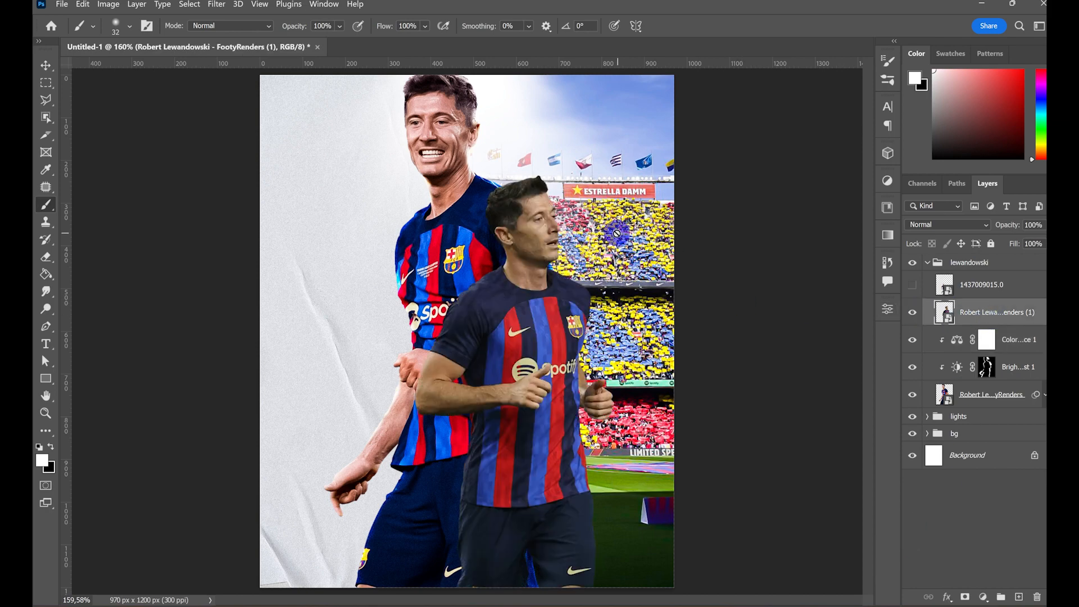
pyautogui.click(215, 7)
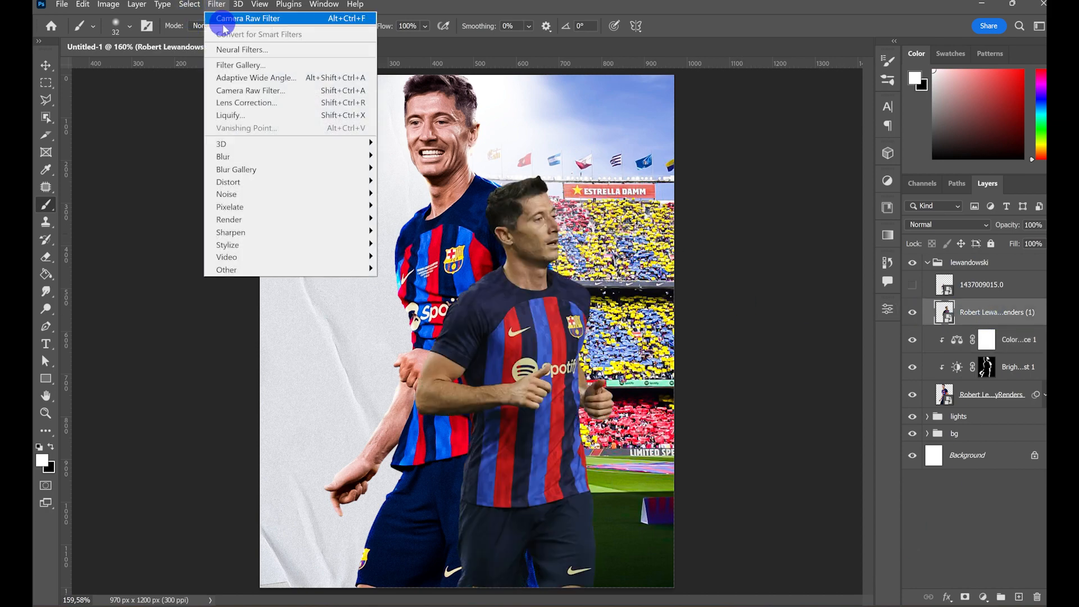
pyautogui.click(248, 88)
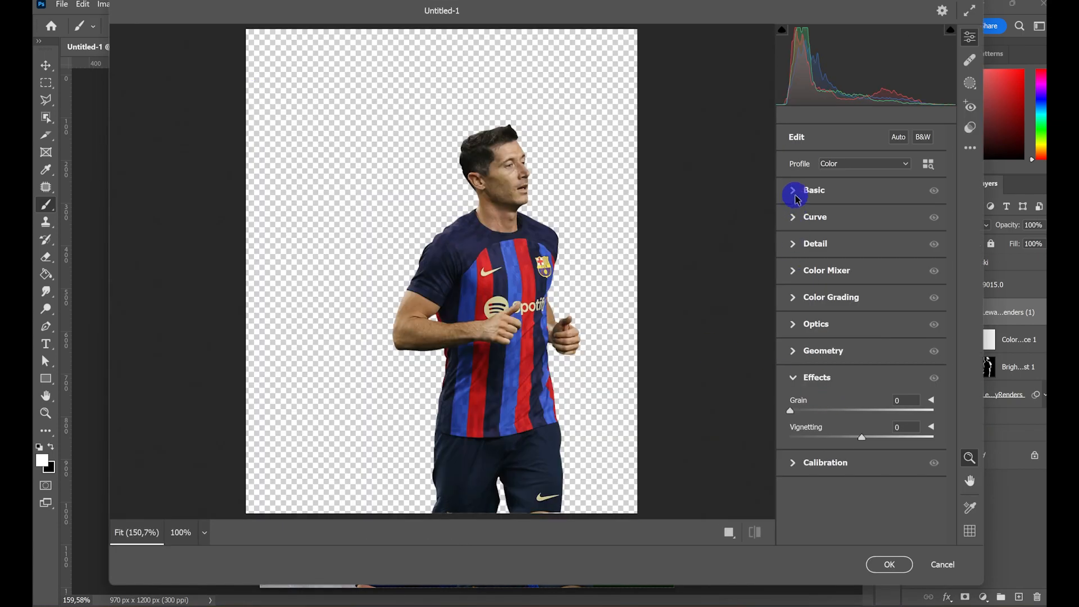
# - Set the cut-out's vibrance to +24 and saturation to +27, and raise its clarity and contrast
pyautogui.click(795, 195)
pyautogui.moveTo(864, 536); pyautogui.dragTo(879, 513)
pyautogui.moveTo(861, 457); pyautogui.dragTo(901, 466)
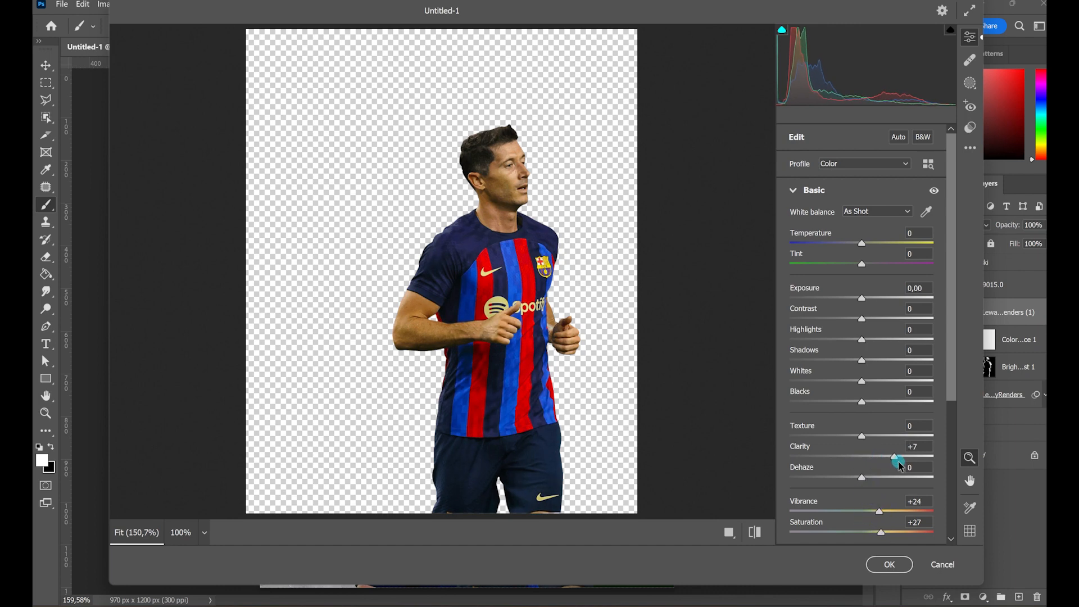
pyautogui.moveTo(861, 319)
pyautogui.mouseDown()
pyautogui.moveTo(895, 325)
pyautogui.moveTo(869, 303)
pyautogui.mouseUp()
pyautogui.click(793, 190)
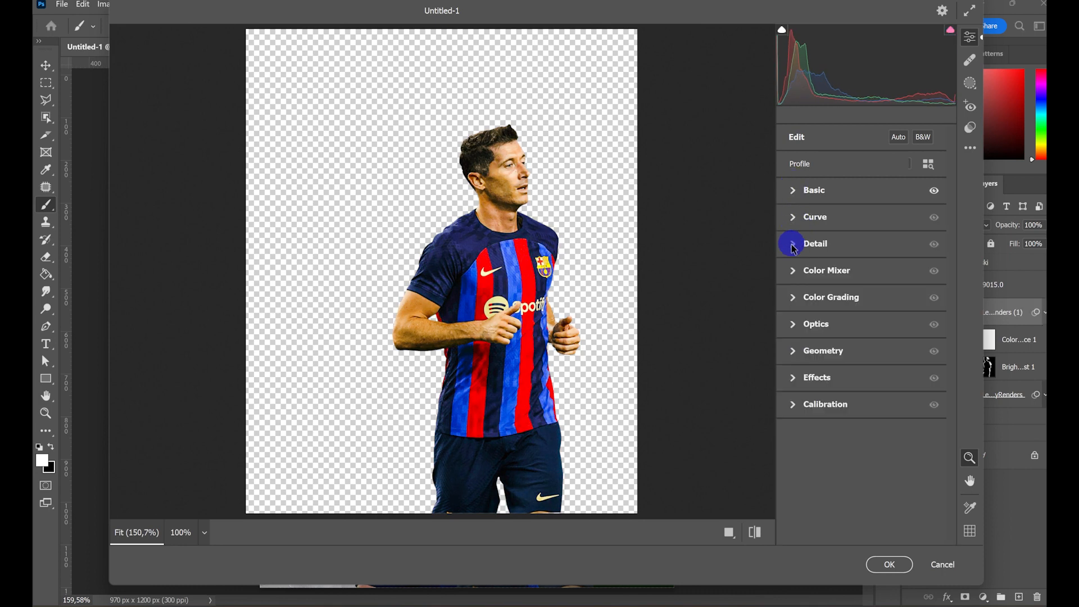
# - Set sharpening to 83, noise reduction to 48, color noise reduction to 16 and grain to 24, and apply the Camera Raw filter
pyautogui.click(793, 243)
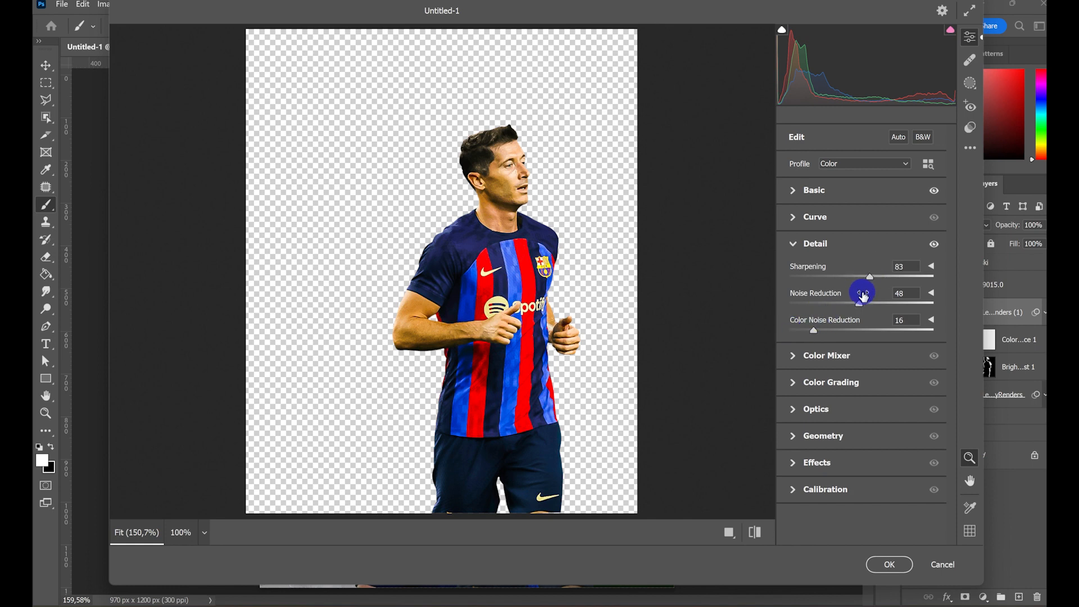
pyautogui.click(794, 246)
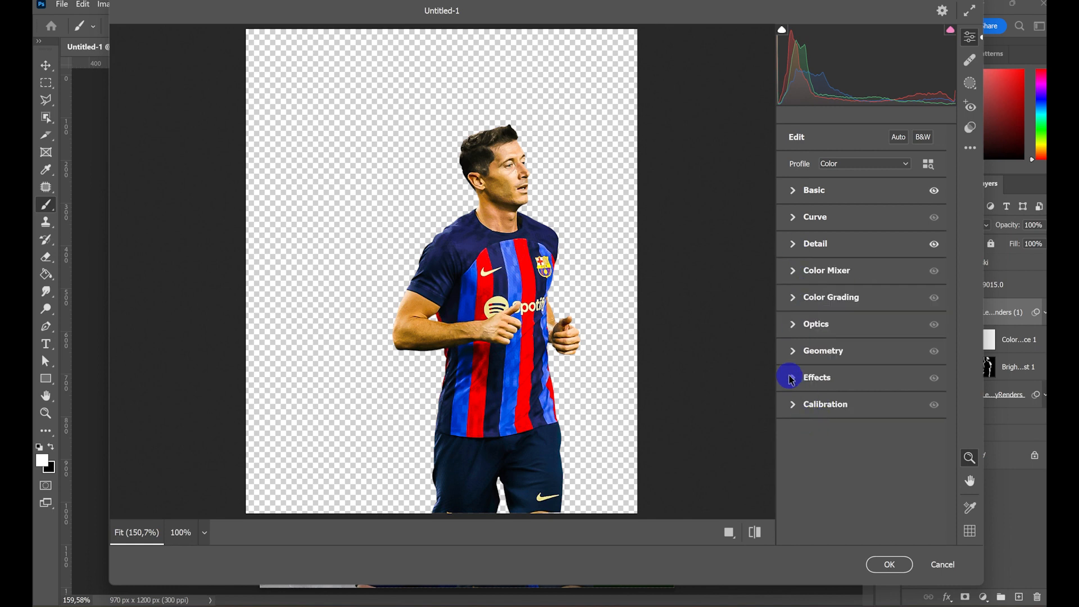
pyautogui.click(792, 376)
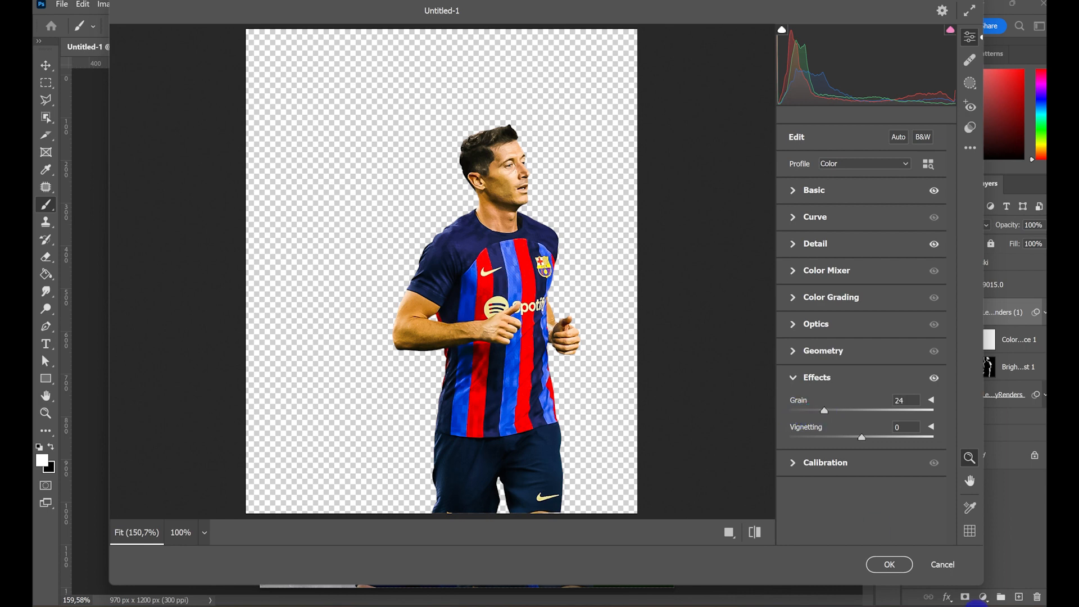
pyautogui.click(886, 564)
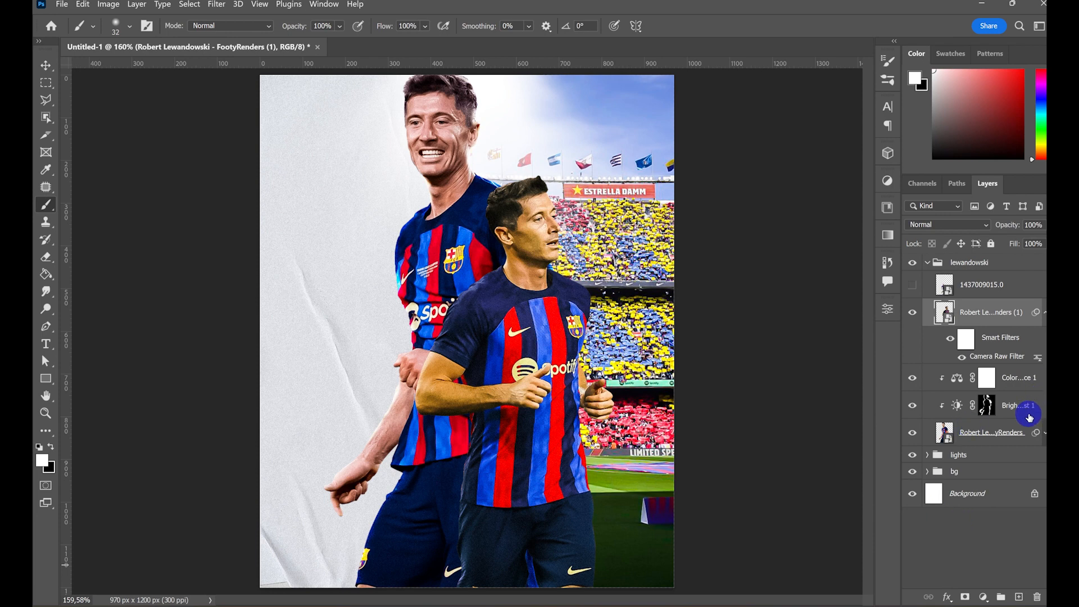
pyautogui.click(1043, 339)
# - Add a Brightness/Contrast adjustment clipped to the second player cut-out, with brightness 150 and contrast 100
pyautogui.click(984, 597)
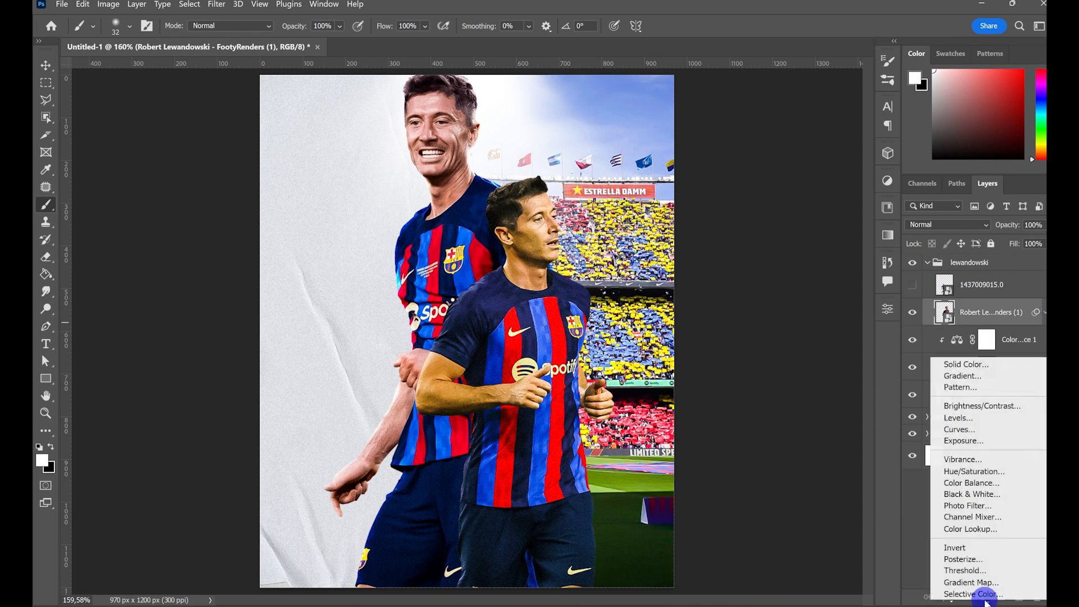
pyautogui.click(972, 404)
pyautogui.click(773, 531)
pyautogui.moveTo(773, 386); pyautogui.dragTo(900, 386)
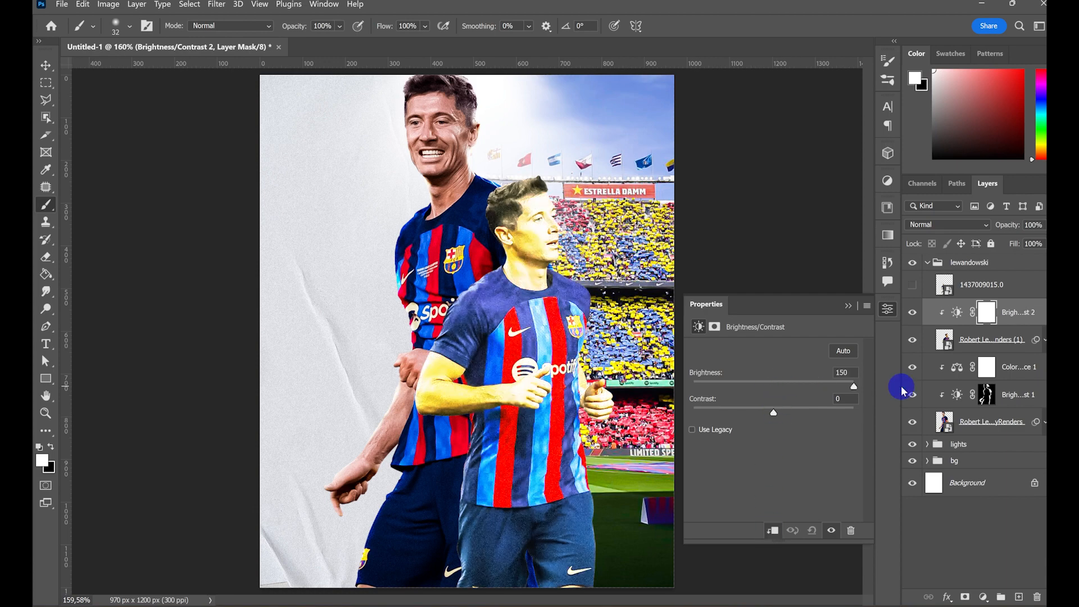
pyautogui.moveTo(774, 414); pyautogui.dragTo(903, 415)
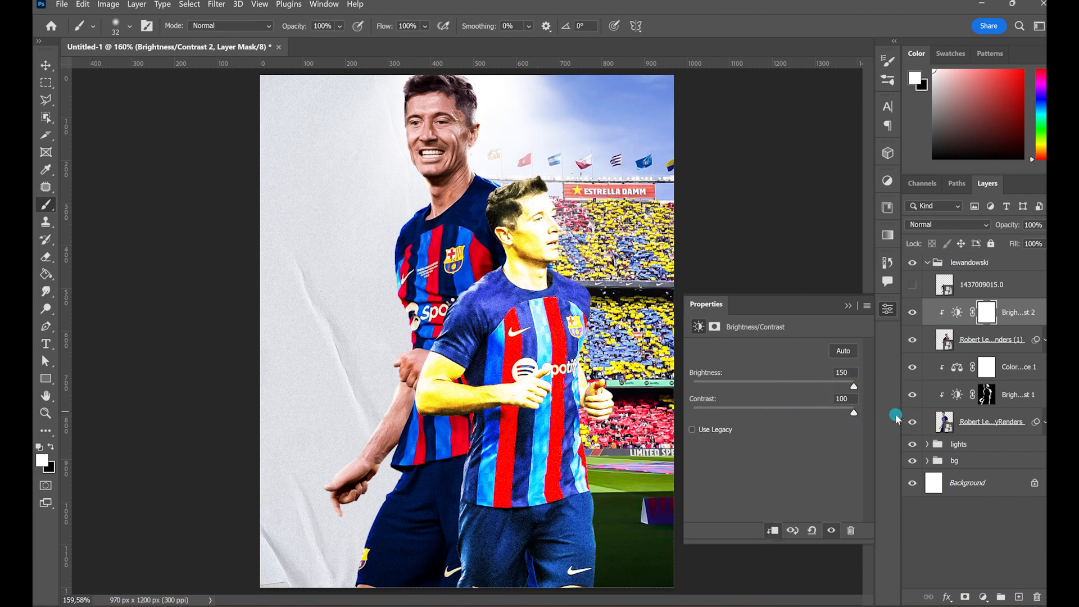
pyautogui.click(848, 306)
# - Fill the new adjustment's mask with black and brush white highlights along the top of the player's hair with the 32 px brush
pyautogui.press('x')
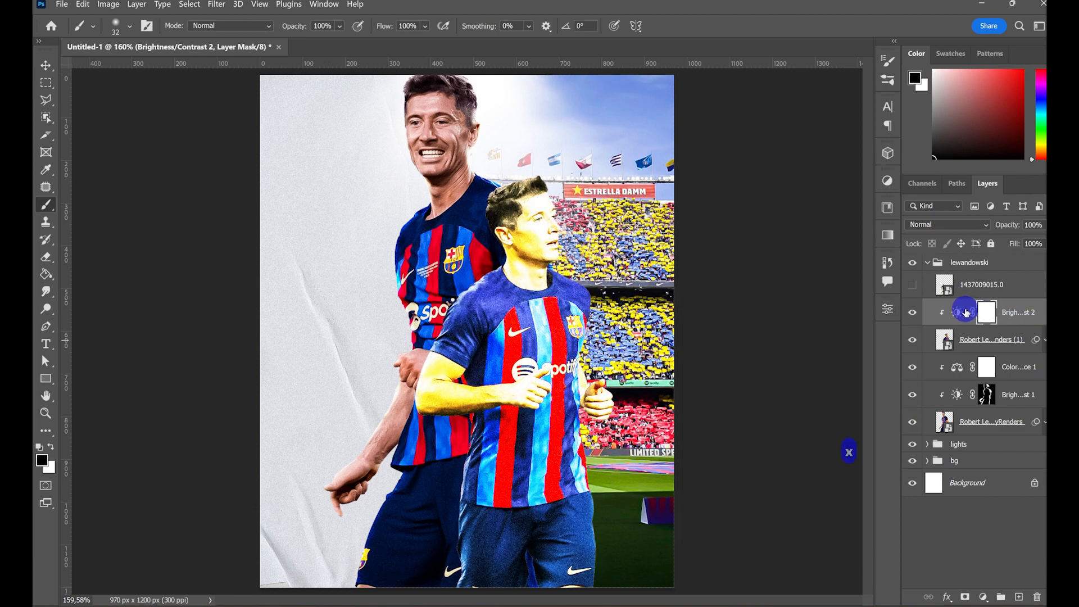
pyautogui.hotkey('alt', 'BackSpace')
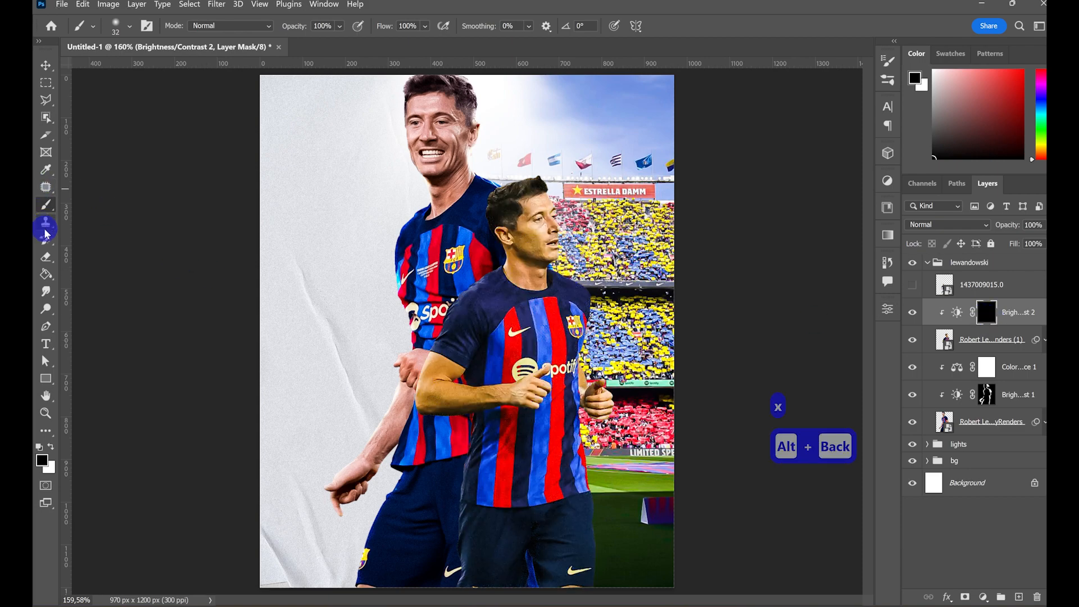
pyautogui.press('z')
pyautogui.moveTo(508, 191); pyautogui.dragTo(532, 313)
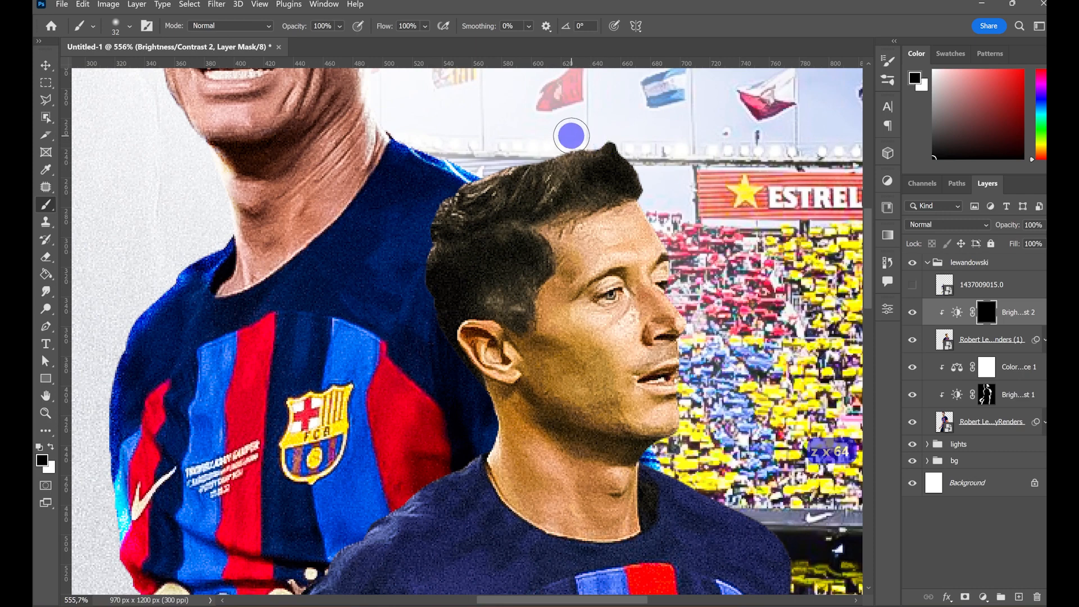
pyautogui.press('x')
pyautogui.moveTo(532, 137)
pyautogui.mouseDown()
pyautogui.moveTo(491, 149)
pyautogui.moveTo(437, 196)
pyautogui.moveTo(557, 145)
pyautogui.moveTo(608, 144)
pyautogui.mouseUp()
pyautogui.moveTo(483, 385); pyautogui.dragTo(487, 429)
pyautogui.hotkey('ctrl', 'z')
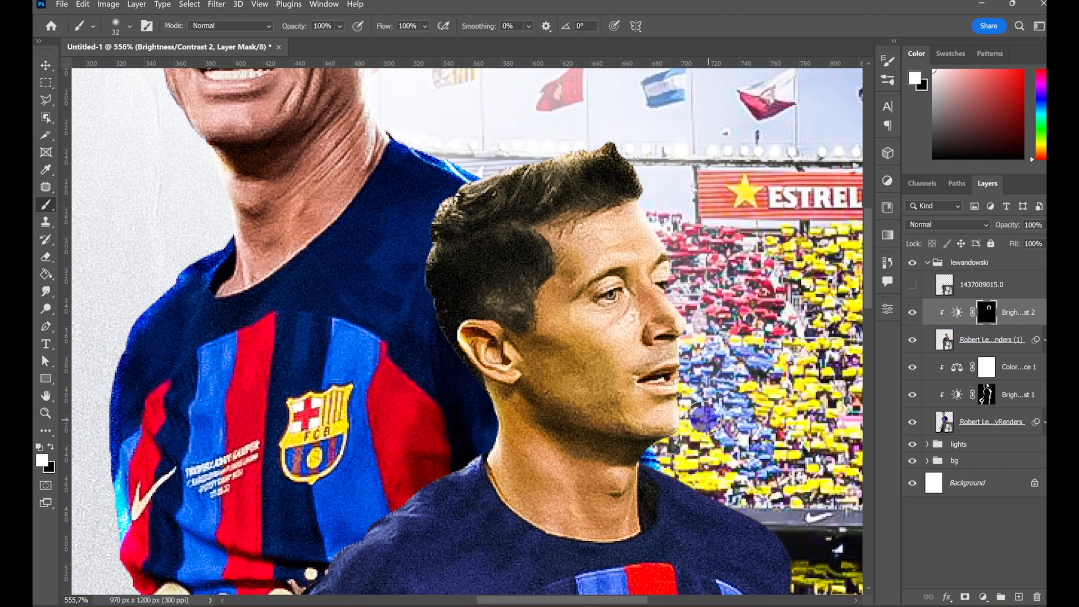
# - Brush white on the mask along the second player's shoulders, sleeve and the crest side of the shirt
pyautogui.moveTo(685, 464); pyautogui.dragTo(552, 256)
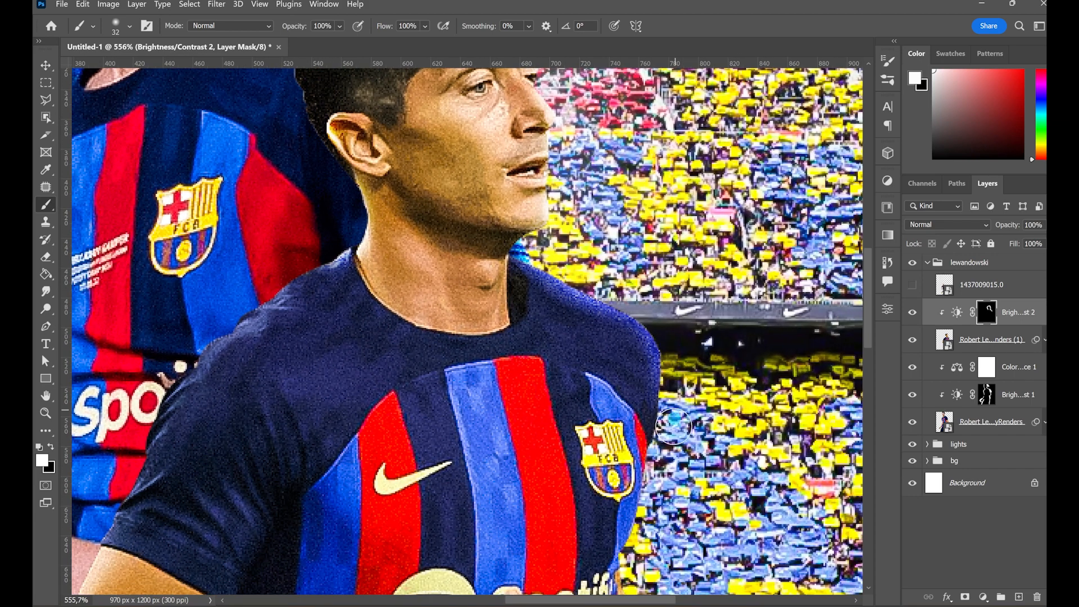
pyautogui.moveTo(171, 438); pyautogui.dragTo(345, 326)
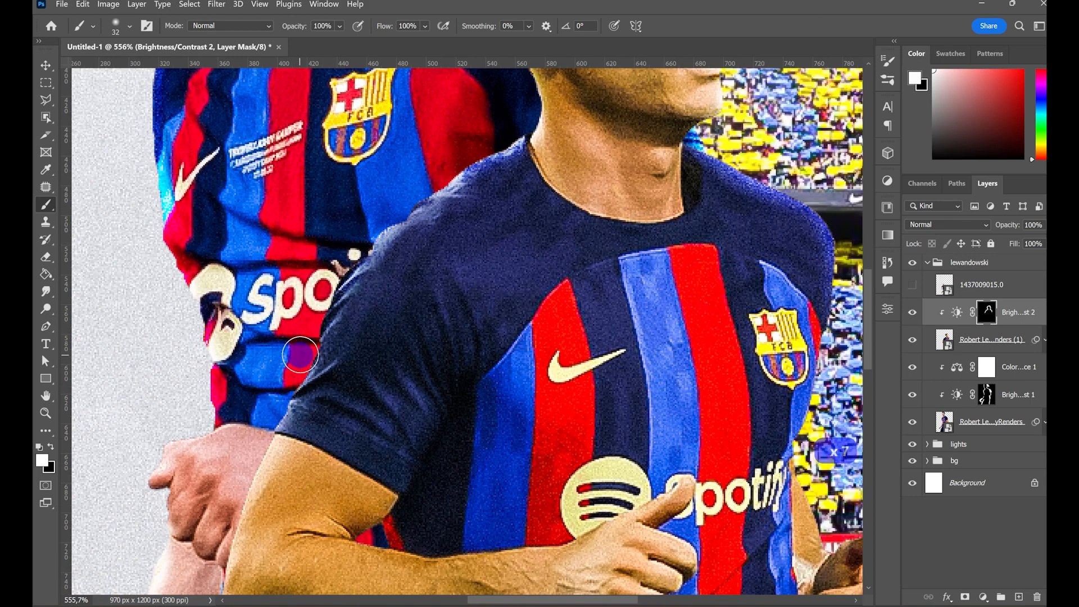
pyautogui.moveTo(415, 239); pyautogui.dragTo(417, 219)
pyautogui.moveTo(627, 312); pyautogui.dragTo(268, 380)
pyautogui.moveTo(456, 331); pyautogui.dragTo(475, 450)
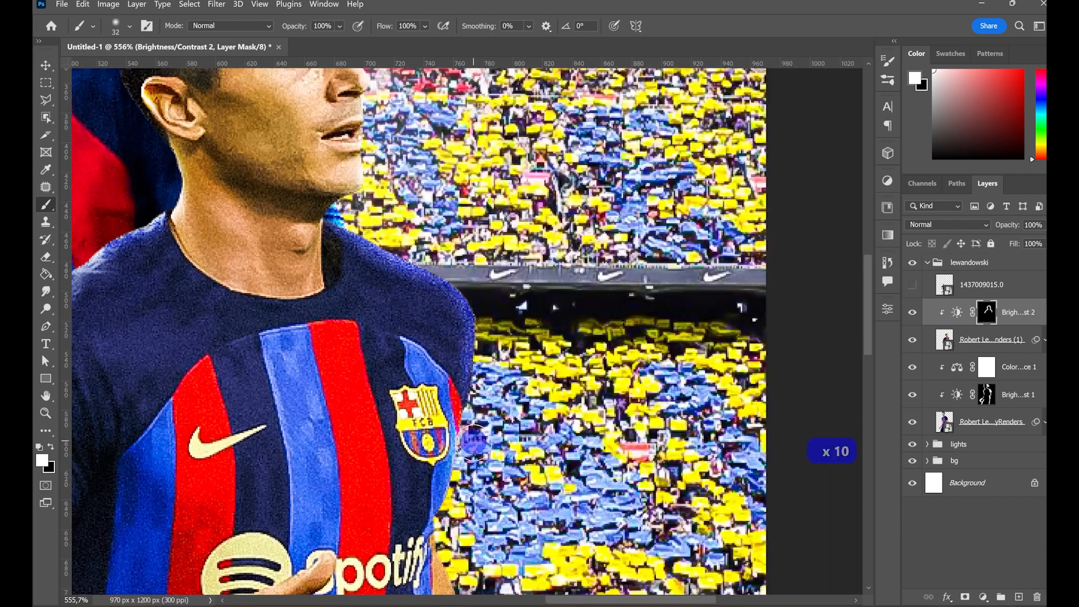
pyautogui.moveTo(479, 508); pyautogui.dragTo(487, 350)
pyautogui.moveTo(462, 323)
pyautogui.mouseDown()
pyautogui.moveTo(456, 435)
pyautogui.moveTo(490, 400)
pyautogui.moveTo(496, 425)
pyautogui.moveTo(523, 436)
pyautogui.mouseUp()
pyautogui.press('x')
pyautogui.press('x')
# - Brush white highlights on the mask around the fist on the crest side and down that edge of the shirt and shorts
pyautogui.moveTo(573, 514); pyautogui.dragTo(598, 402)
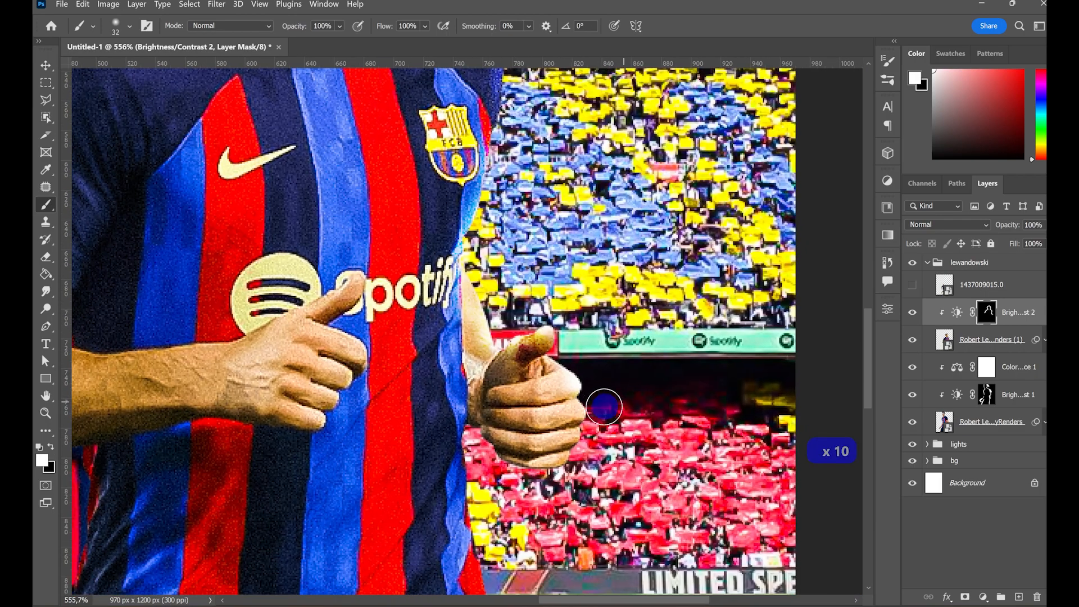
pyautogui.moveTo(565, 491); pyautogui.dragTo(571, 344)
pyautogui.moveTo(485, 333)
pyautogui.mouseDown()
pyautogui.moveTo(479, 303)
pyautogui.moveTo(484, 399)
pyautogui.mouseUp()
pyautogui.moveTo(507, 454); pyautogui.dragTo(518, 573)
pyautogui.moveTo(558, 488); pyautogui.dragTo(546, 354)
pyautogui.moveTo(492, 425); pyautogui.dragTo(501, 519)
pyautogui.moveTo(528, 584); pyautogui.dragTo(539, 420)
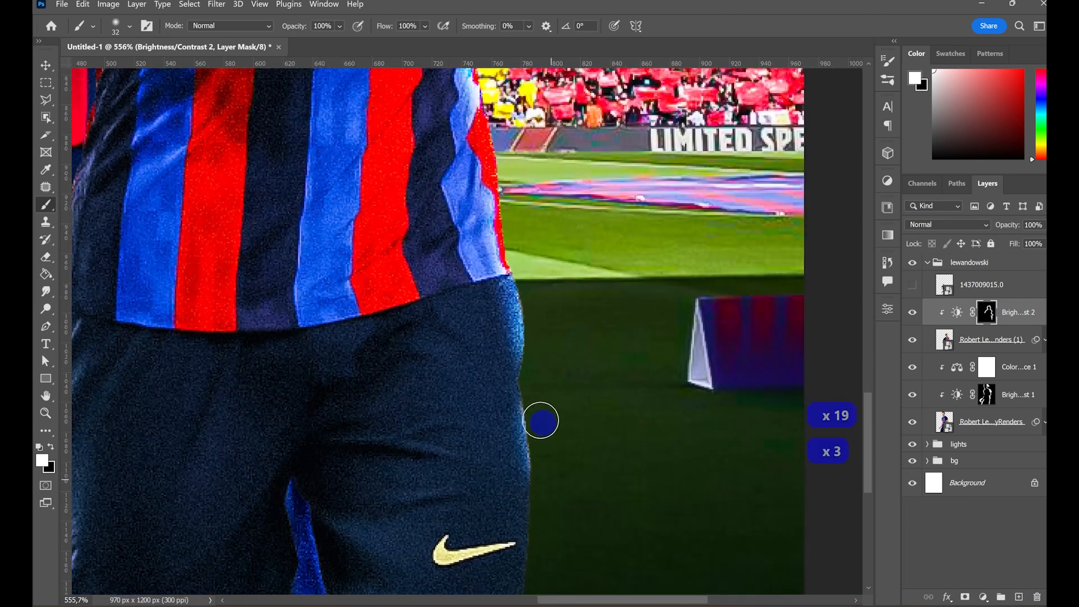
pyautogui.moveTo(539, 499)
pyautogui.mouseDown()
pyautogui.moveTo(537, 284)
pyautogui.moveTo(531, 372)
pyautogui.mouseUp()
# - Brush the mask along the opposite edge of the shorts and lower shirt, alternating white and black
pyautogui.moveTo(521, 178); pyautogui.dragTo(638, 320)
pyautogui.moveTo(491, 379); pyautogui.dragTo(726, 426)
pyautogui.moveTo(400, 579)
pyautogui.mouseDown()
pyautogui.moveTo(400, 497)
pyautogui.moveTo(415, 582)
pyautogui.mouseUp()
pyautogui.press('x')
pyautogui.press('x')
pyautogui.moveTo(393, 349); pyautogui.dragTo(416, 434)
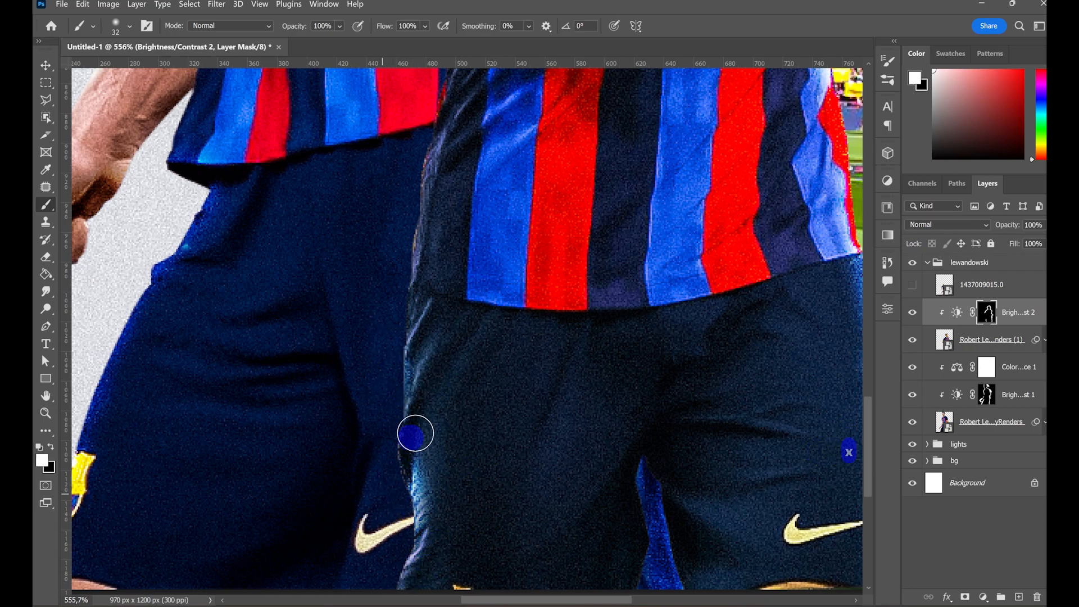
pyautogui.moveTo(420, 303)
pyautogui.mouseDown()
pyautogui.moveTo(417, 467)
pyautogui.moveTo(417, 402)
pyautogui.mouseUp()
pyautogui.moveTo(447, 408); pyautogui.dragTo(443, 578)
pyautogui.moveTo(436, 409); pyautogui.dragTo(428, 487)
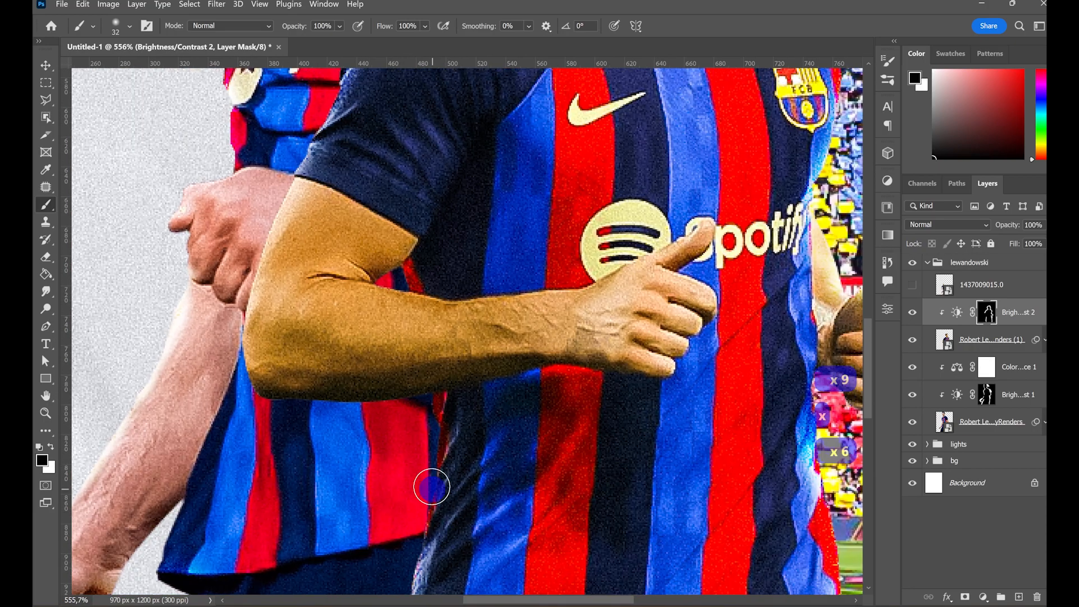
# - Brush white highlights on the mask along the outer edge of the second player's bent arm
pyautogui.moveTo(393, 361); pyautogui.dragTo(390, 494)
pyautogui.press('x')
pyautogui.press('x')
pyautogui.moveTo(278, 318); pyautogui.dragTo(229, 465)
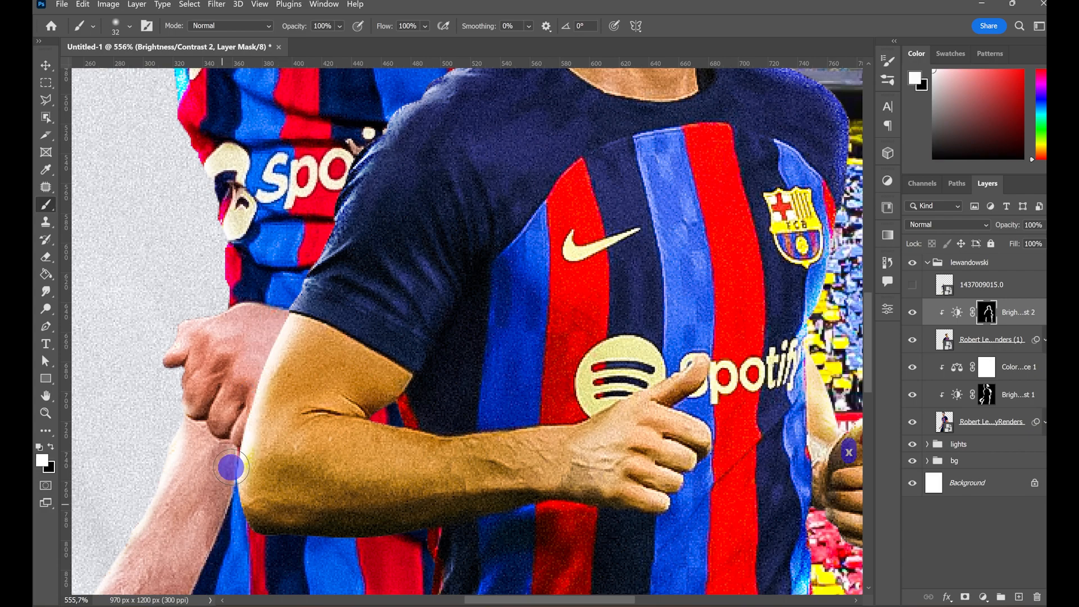
pyautogui.hotkey('ctrl', '0')
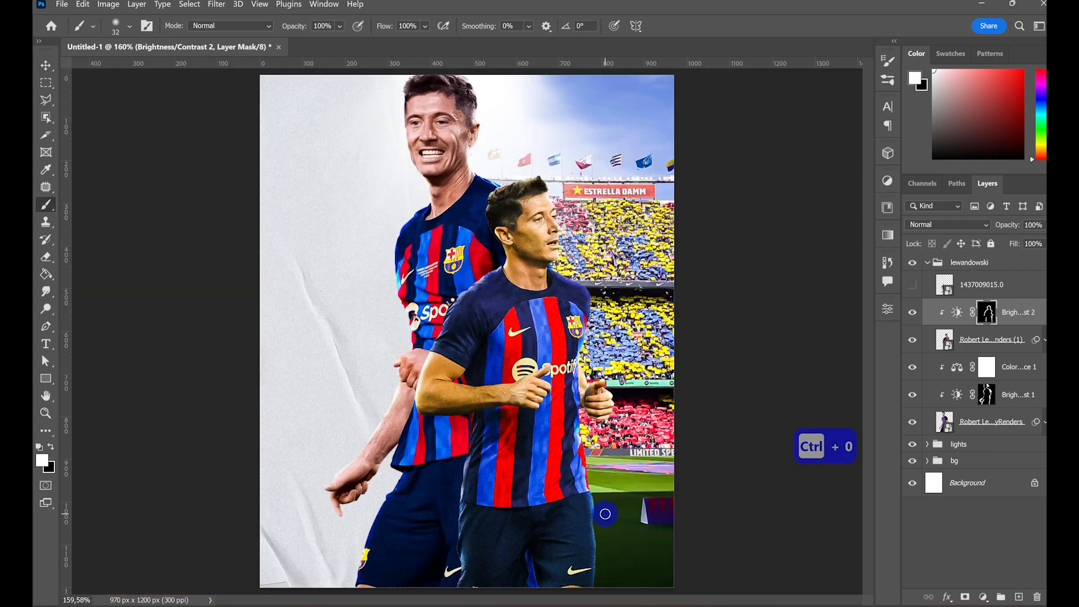
# - Strengthen the white mask highlights along the upper hairline of the second player
pyautogui.press('z')
pyautogui.moveTo(543, 203); pyautogui.dragTo(646, 205)
pyautogui.press('space')
pyautogui.moveTo(481, 231); pyautogui.dragTo(586, 372)
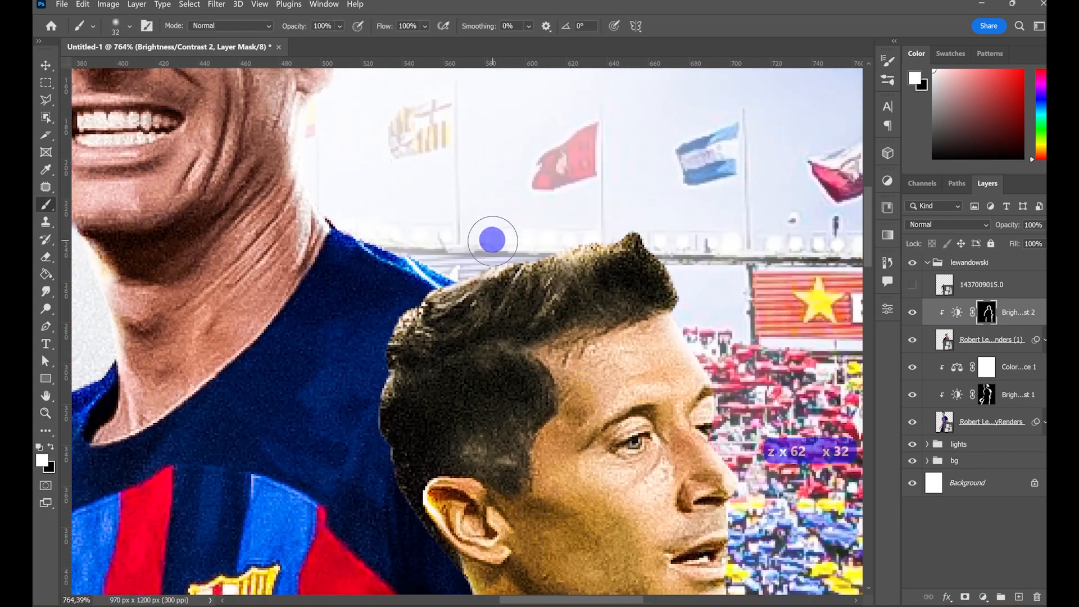
pyautogui.moveTo(468, 264); pyautogui.dragTo(579, 232)
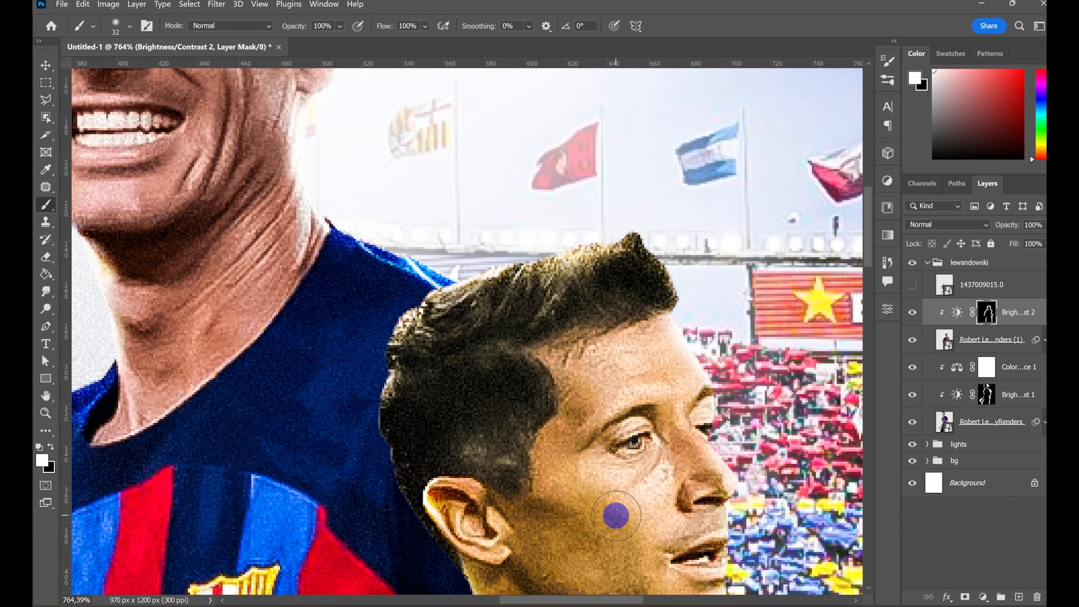
pyautogui.hotkey('ctrl', '0')
# - Duplicate the Color Balance adjustment onto the second player, clip it, and set its midtones to +20 red and +88 blue
pyautogui.click(1017, 374)
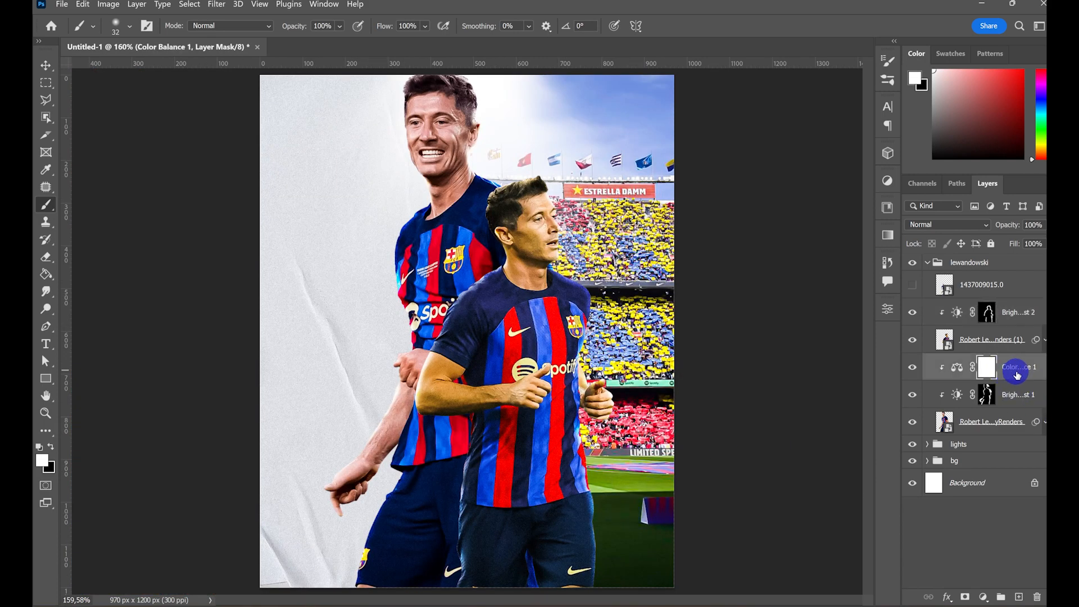
pyautogui.moveTo(1025, 369); pyautogui.dragTo(1030, 295)
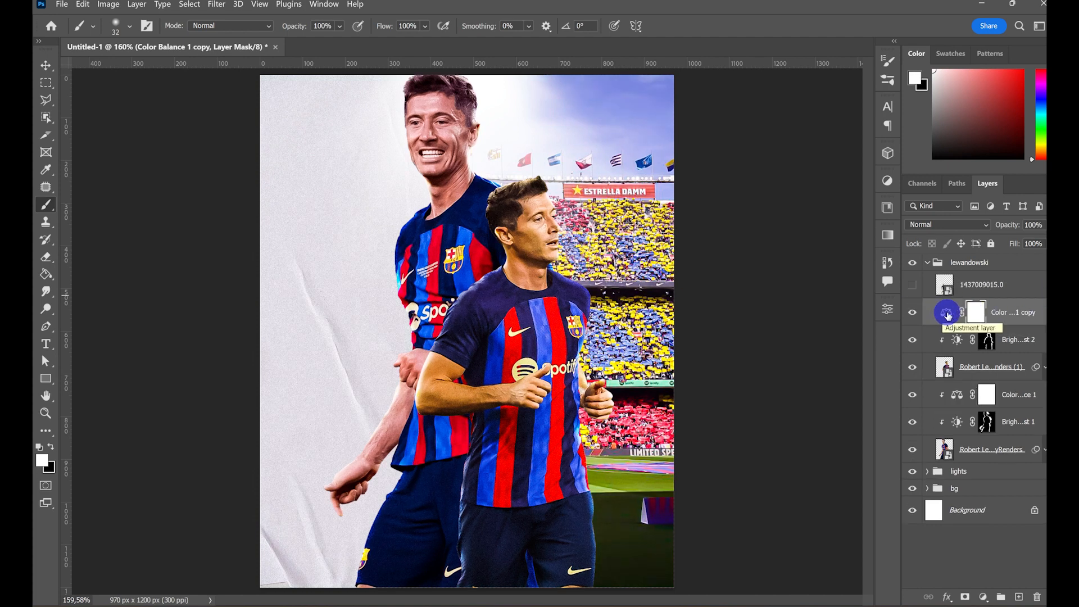
pyautogui.doubleClick(948, 313)
pyautogui.click(772, 531)
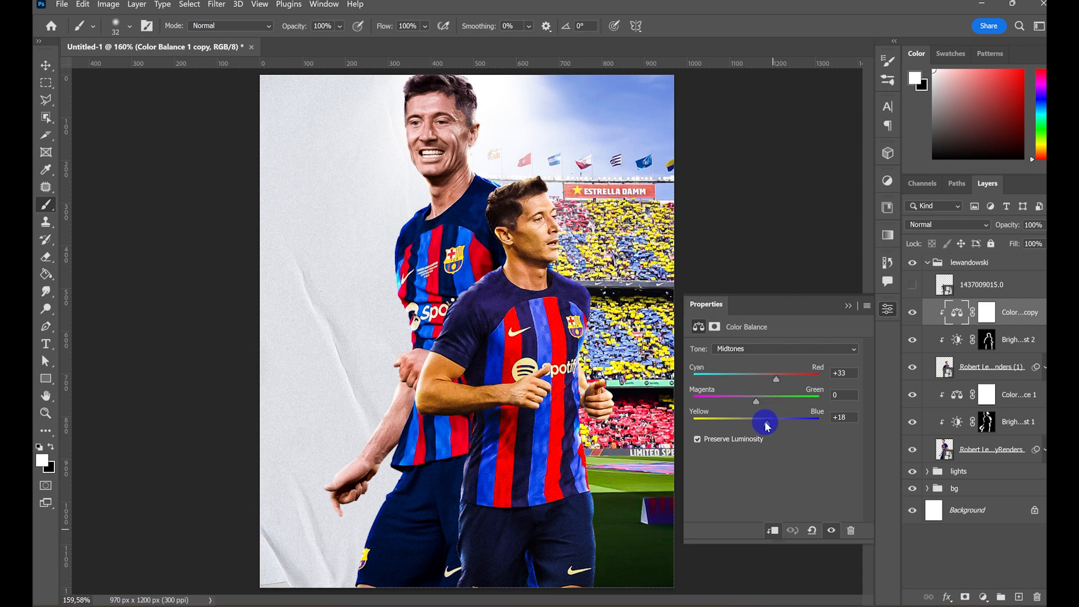
pyautogui.moveTo(810, 428); pyautogui.dragTo(811, 427)
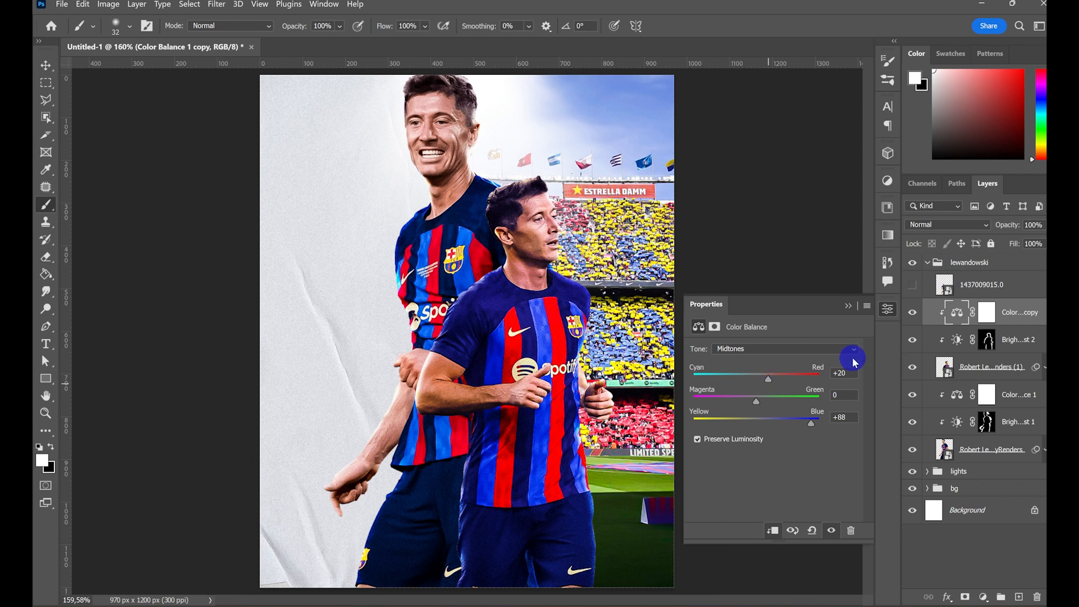
pyautogui.click(850, 307)
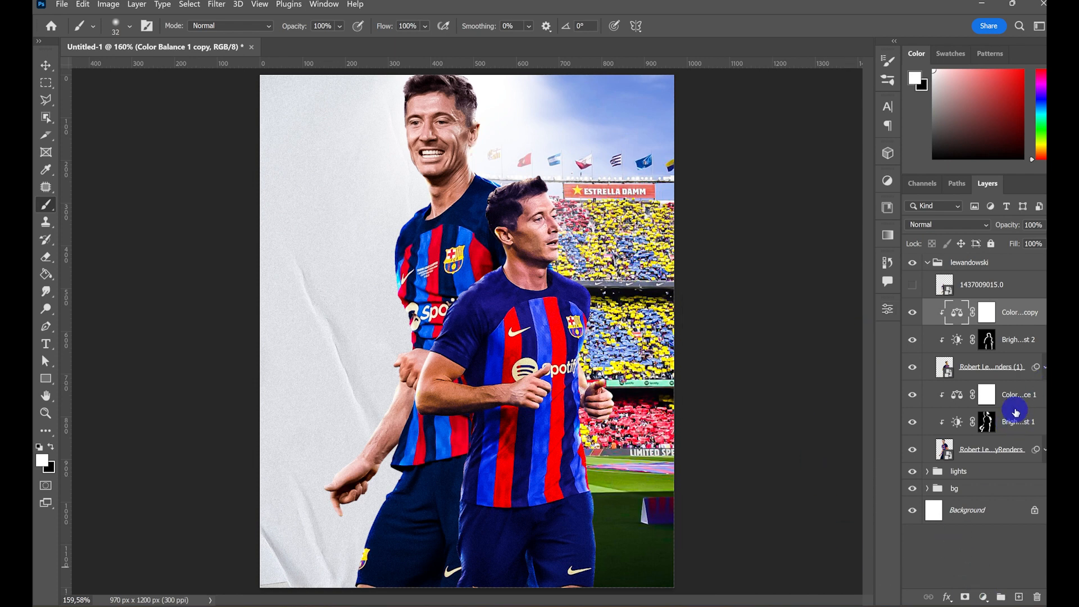
# - Add a Curves adjustment clipped to the rear player, pull its white point down to black, and fill its mask with black
pyautogui.click(1014, 396)
pyautogui.click(983, 597)
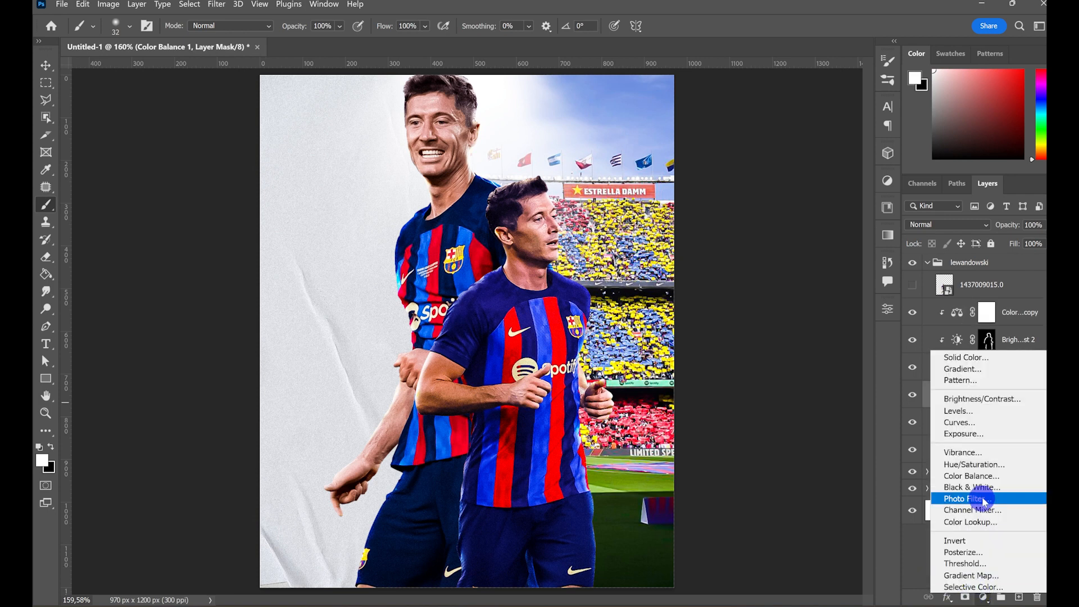
pyautogui.click(983, 425)
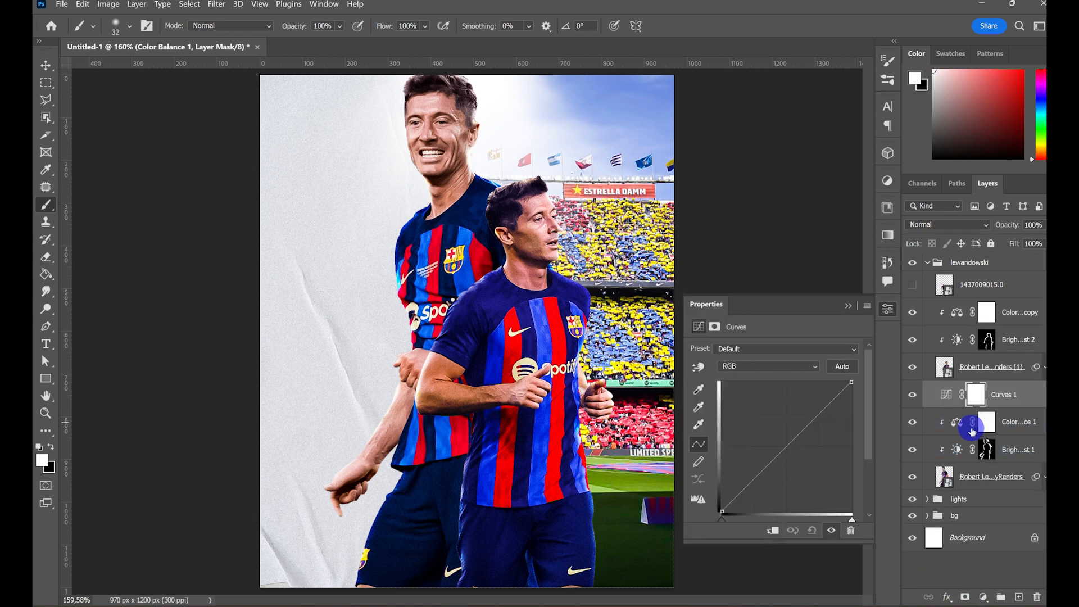
pyautogui.moveTo(846, 432); pyautogui.dragTo(849, 522)
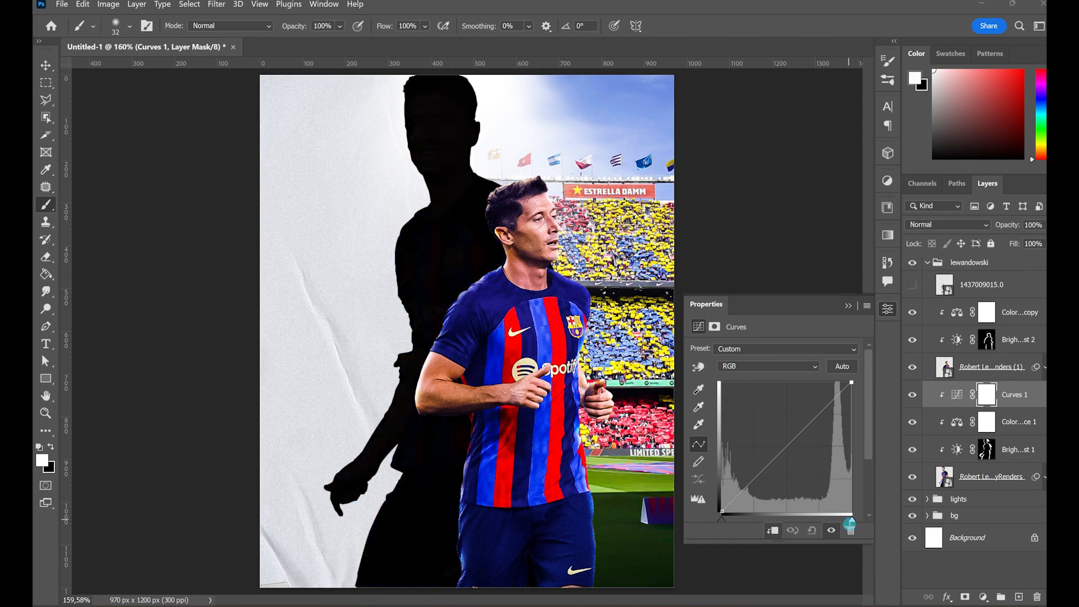
pyautogui.click(848, 305)
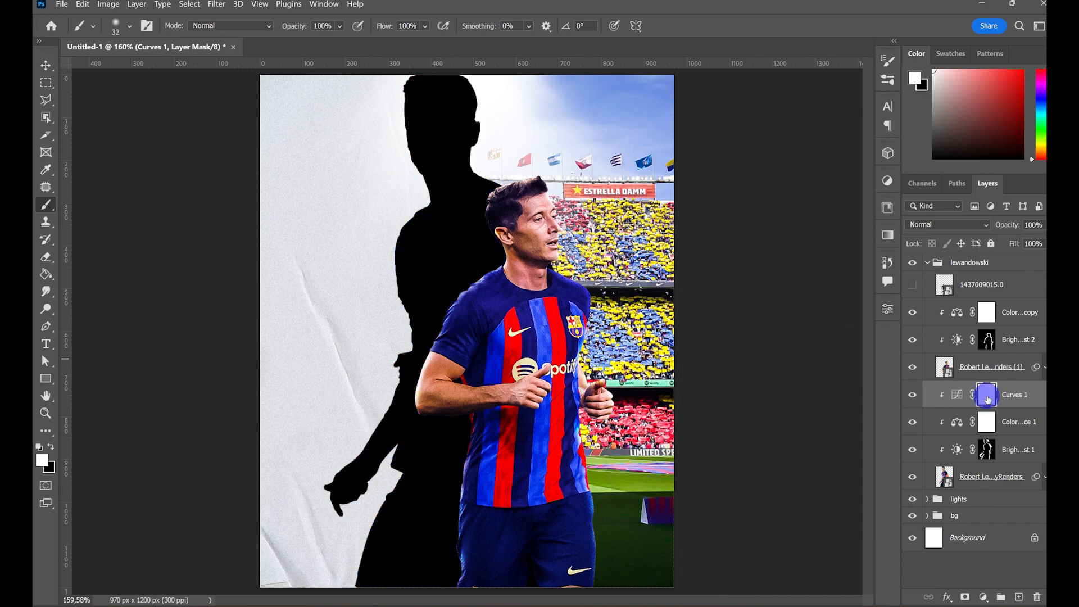
pyautogui.hotkey('alt', 'BackSpace')
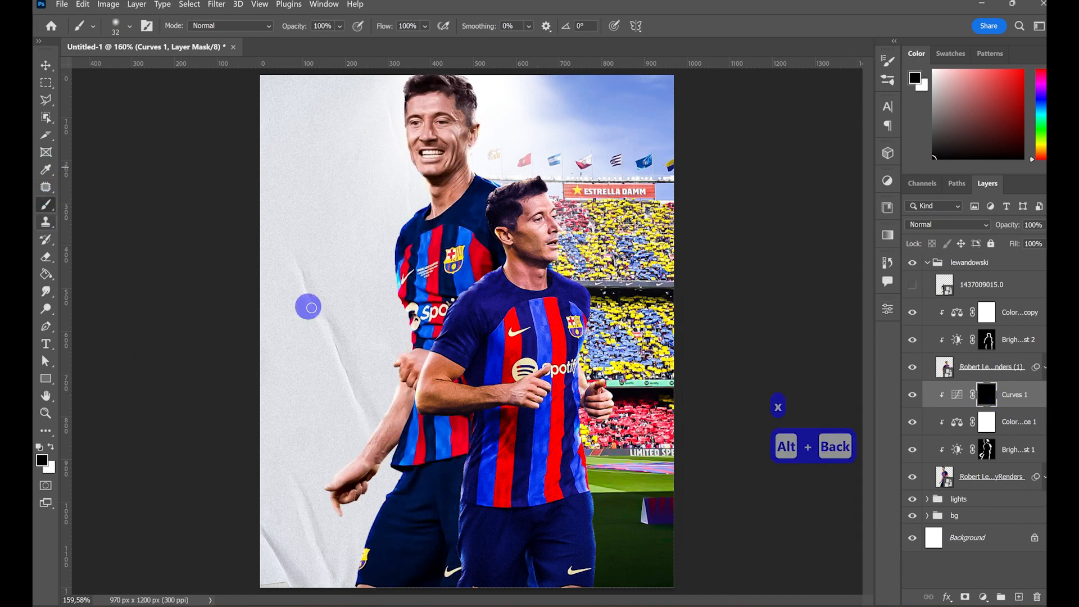
# - Paint white on the Curves mask to shadow the rear player along the front player's neck, shoulder and sleeve
pyautogui.press('x')
pyautogui.press('z')
pyautogui.moveTo(488, 284)
pyautogui.mouseDown()
pyautogui.moveTo(514, 293)
pyautogui.moveTo(496, 326)
pyautogui.mouseUp()
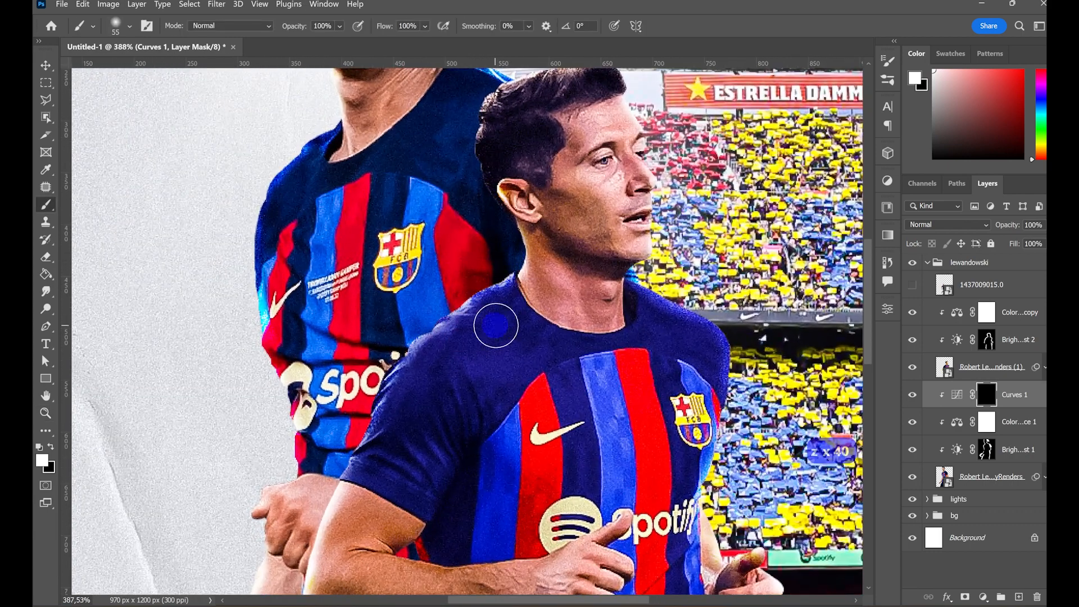
pyautogui.moveTo(566, 228)
pyautogui.mouseDown()
pyautogui.moveTo(539, 221)
pyautogui.moveTo(534, 271)
pyautogui.mouseUp()
pyautogui.moveTo(495, 300)
pyautogui.mouseDown()
pyautogui.moveTo(473, 301)
pyautogui.moveTo(395, 369)
pyautogui.moveTo(444, 339)
pyautogui.moveTo(441, 384)
pyautogui.moveTo(402, 377)
pyautogui.moveTo(356, 473)
pyautogui.mouseUp()
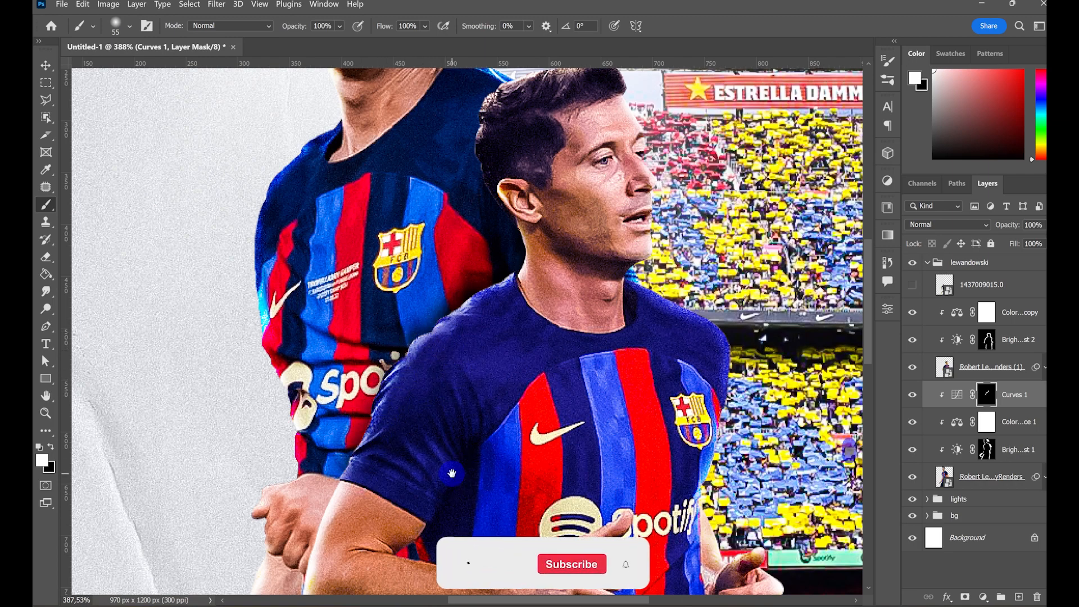
pyautogui.press('space')
pyautogui.moveTo(450, 472); pyautogui.dragTo(472, 319)
pyautogui.moveTo(390, 328)
pyautogui.mouseDown()
pyautogui.moveTo(373, 343)
pyautogui.moveTo(355, 439)
pyautogui.mouseUp()
# - Extend the painted Curves shadow on the rear player along the front player's arm, head, torso and shorts
pyautogui.press('space')
pyautogui.moveTo(350, 440); pyautogui.dragTo(365, 364)
pyautogui.moveTo(364, 364)
pyautogui.mouseDown()
pyautogui.moveTo(369, 419)
pyautogui.moveTo(457, 407)
pyautogui.mouseUp()
pyautogui.press('space')
pyautogui.moveTo(541, 300); pyautogui.dragTo(432, 600)
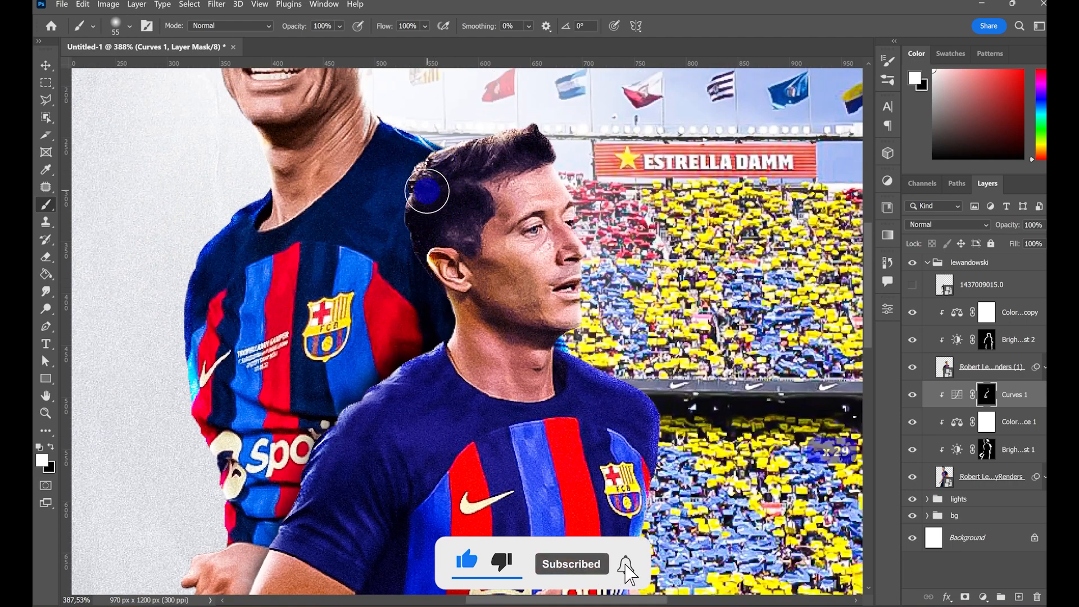
pyautogui.press('space')
pyautogui.moveTo(566, 429); pyautogui.dragTo(554, 14)
pyautogui.moveTo(362, 314)
pyautogui.mouseDown()
pyautogui.moveTo(354, 414)
pyautogui.moveTo(346, 256)
pyautogui.mouseUp()
pyautogui.press('space')
pyautogui.moveTo(357, 185)
pyautogui.mouseDown()
pyautogui.moveTo(341, 258)
pyautogui.moveTo(327, 544)
pyautogui.mouseUp()
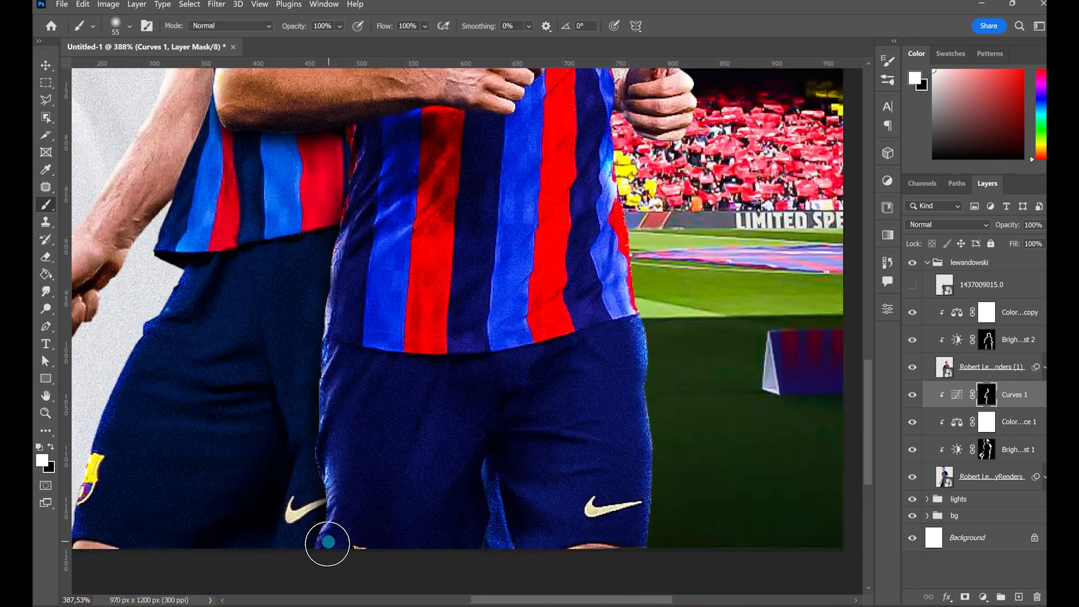
pyautogui.hotkey('ctrl', '0')
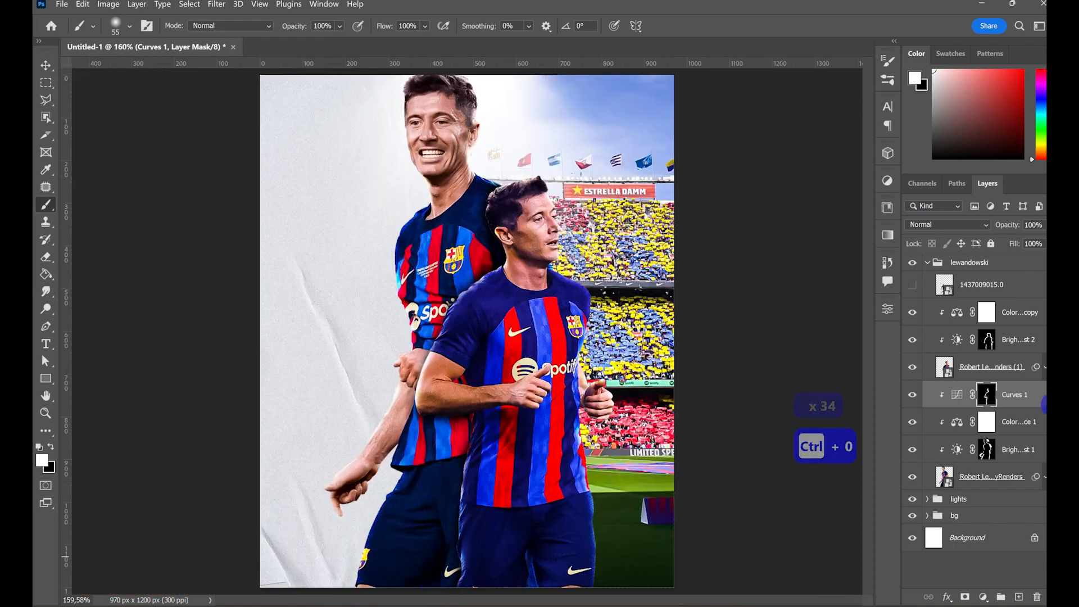
# - Create a new layer above the front player's Color Balance adjustment and clip it to that player
pyautogui.click(1009, 315)
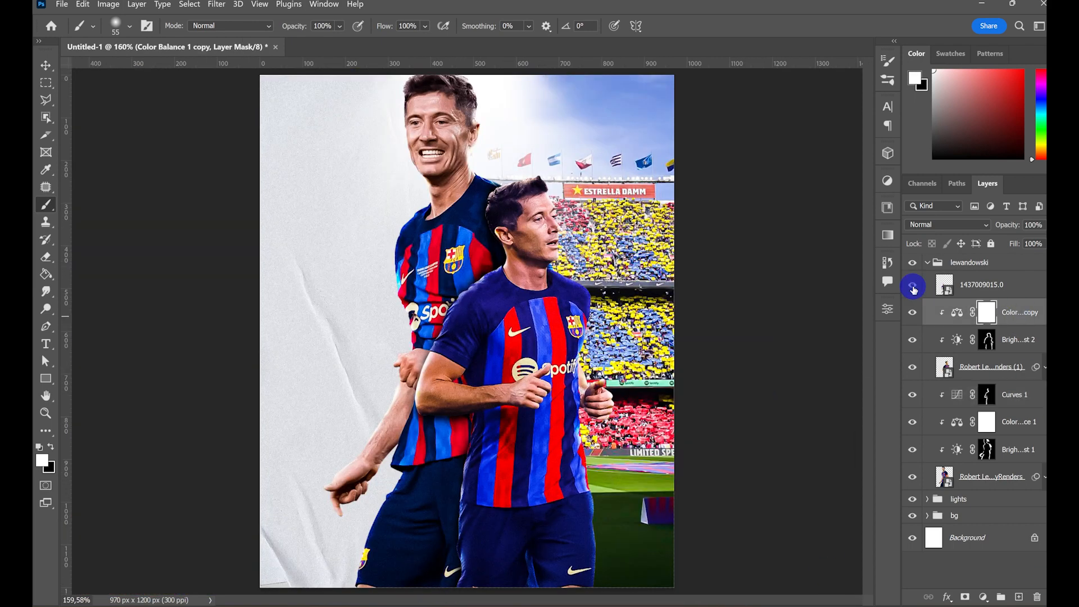
pyautogui.click(911, 285)
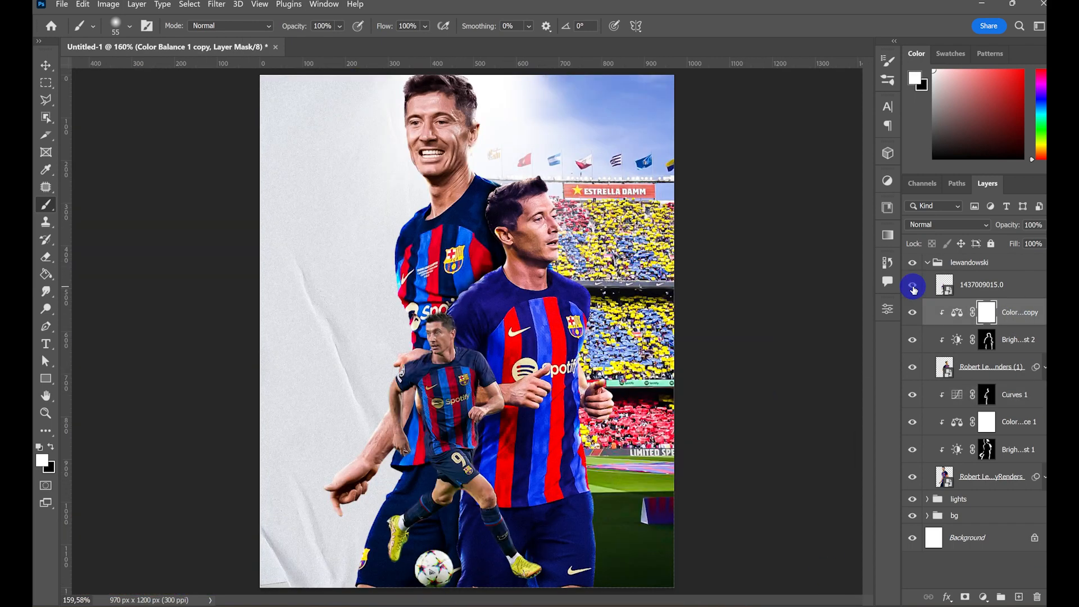
pyautogui.click(1019, 313)
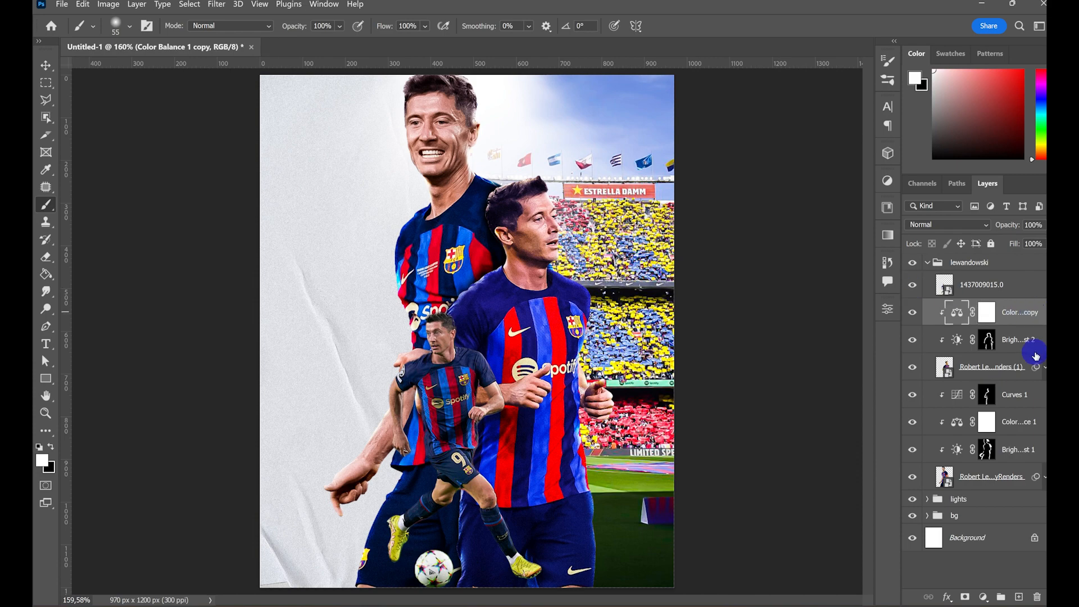
pyautogui.click(1019, 597)
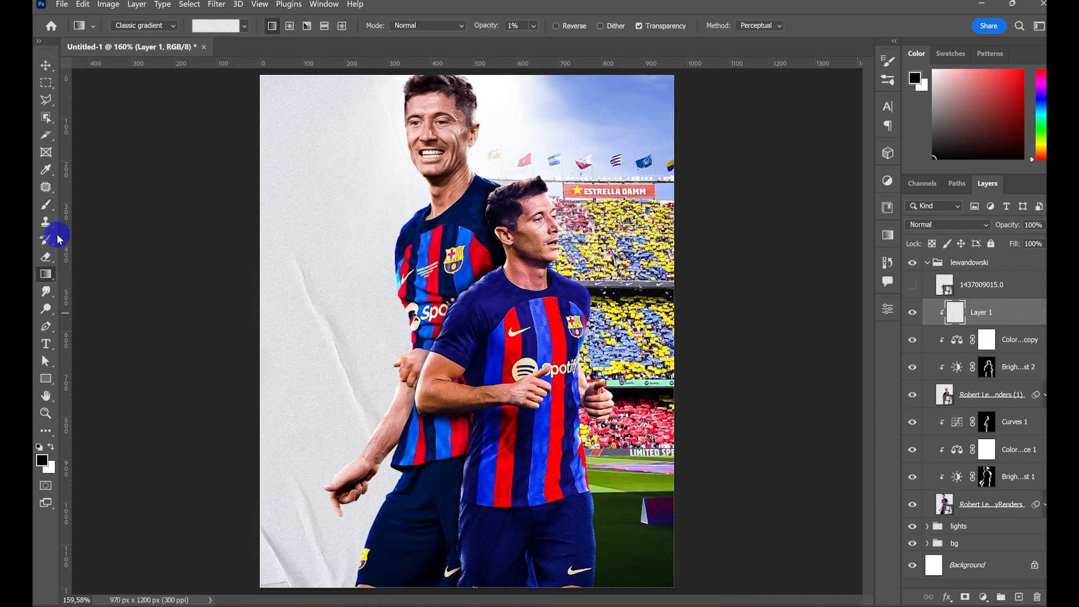
pyautogui.click(47, 205)
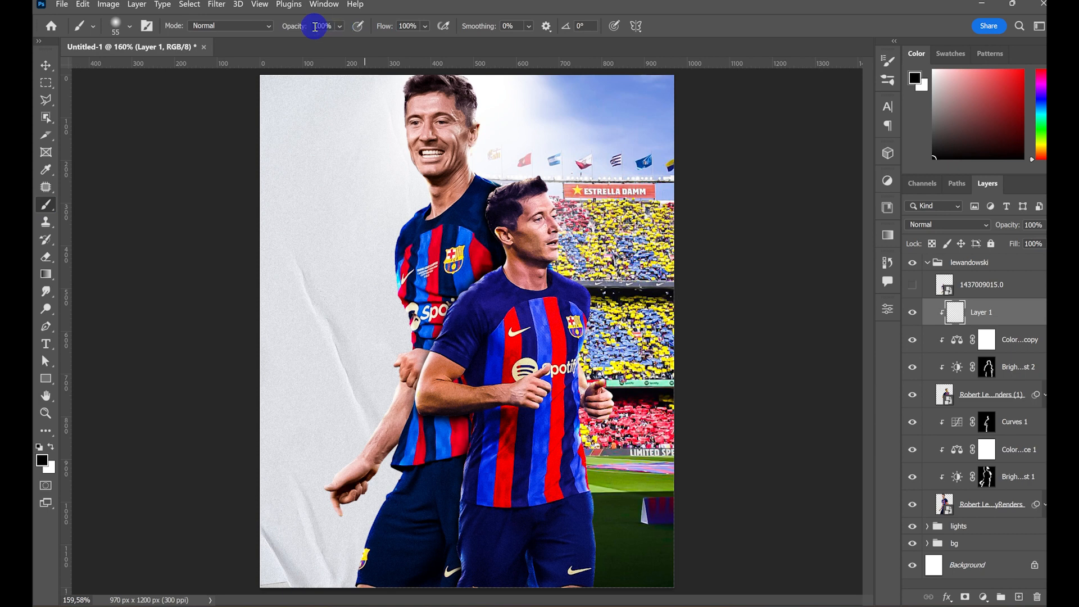
# - Paint soft black shading over the front player's lower shorts with a 252 px brush at 51% opacity
pyautogui.moveTo(271, 31); pyautogui.dragTo(271, 31)
pyautogui.rightClick(328, 357)
pyautogui.keyDown('alt'); pyautogui.moveTo(330, 301); pyautogui.dragTo(437, 321); pyautogui.keyUp('alt')
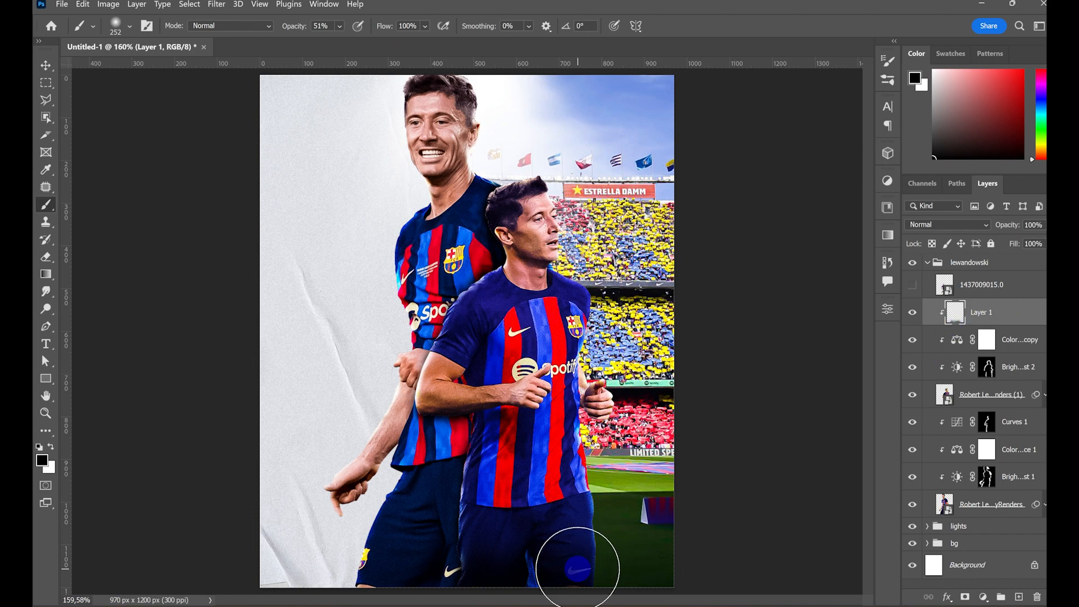
# - Release the shading layer's clipping mask and extend the black shading across the rear player's lower shorts
pyautogui.rightClick(995, 322)
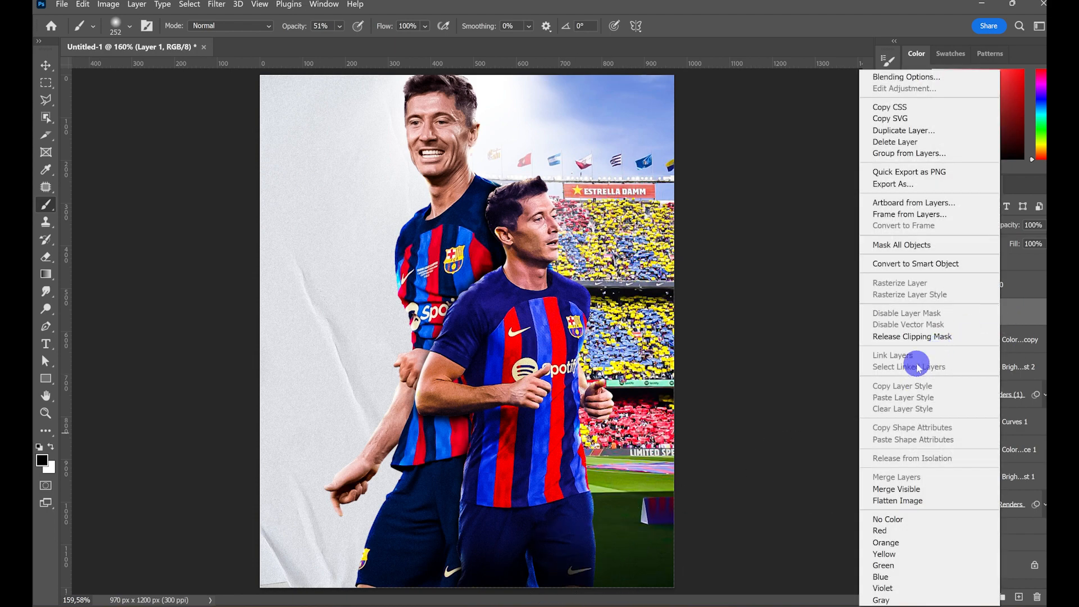
pyautogui.click(913, 336)
pyautogui.moveTo(433, 585)
pyautogui.mouseDown()
pyautogui.moveTo(546, 572)
pyautogui.moveTo(399, 576)
pyautogui.mouseUp()
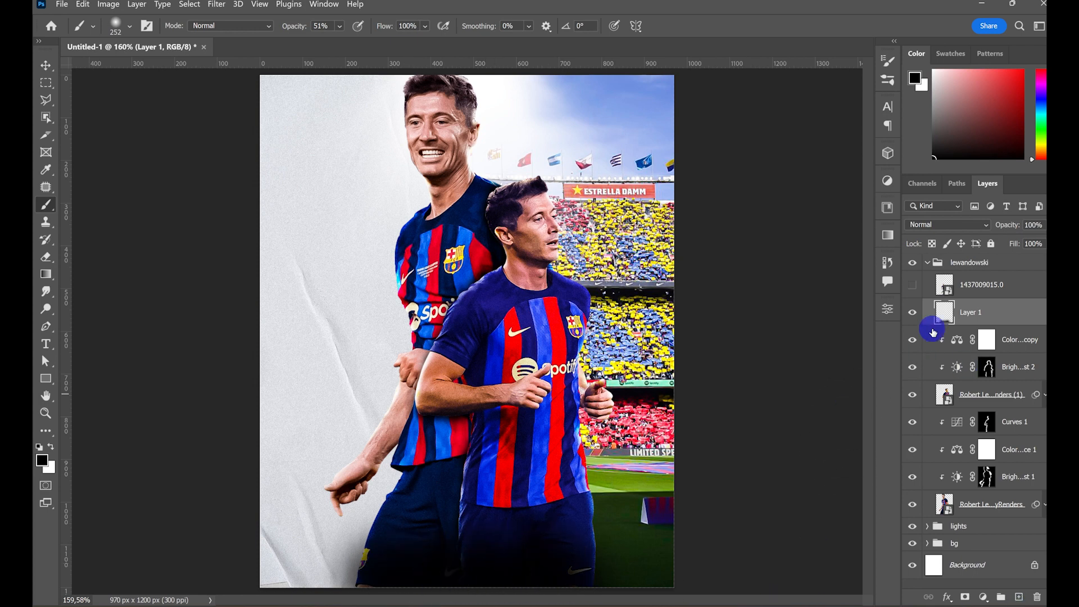
# - Show the 1437009015.0 running player cut-out and nudge its position slightly
pyautogui.click(912, 284)
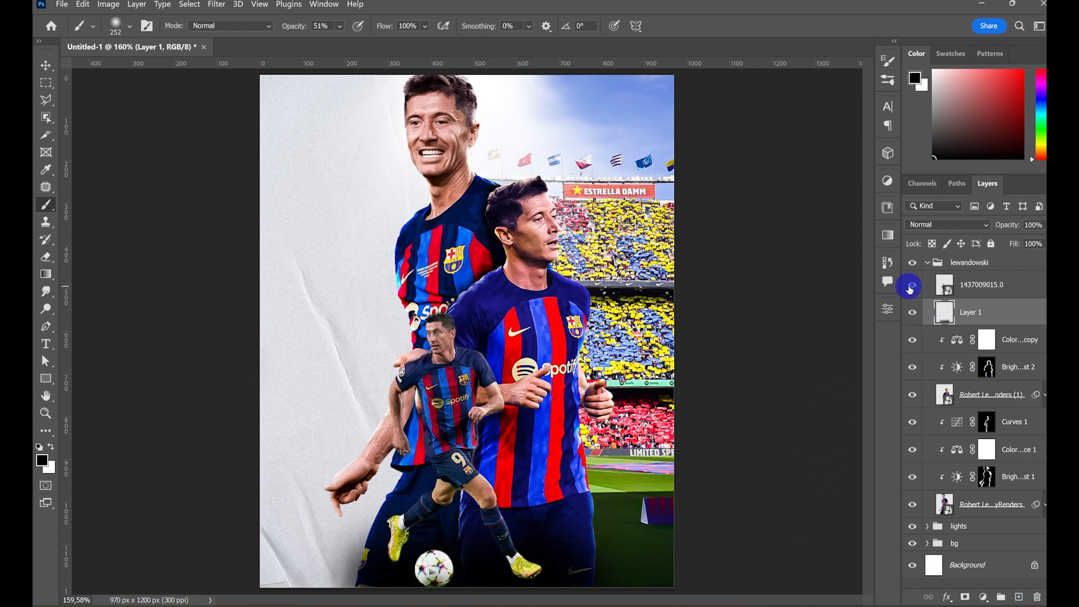
pyautogui.click(42, 64)
pyautogui.click(998, 288)
pyautogui.moveTo(453, 454); pyautogui.dragTo(454, 458)
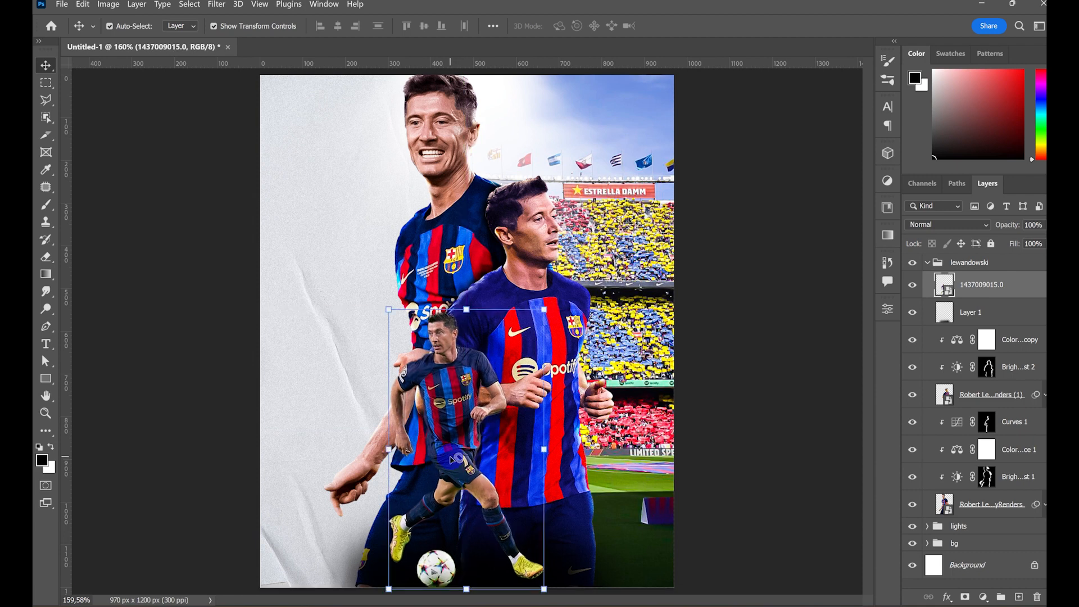
pyautogui.click(1009, 314)
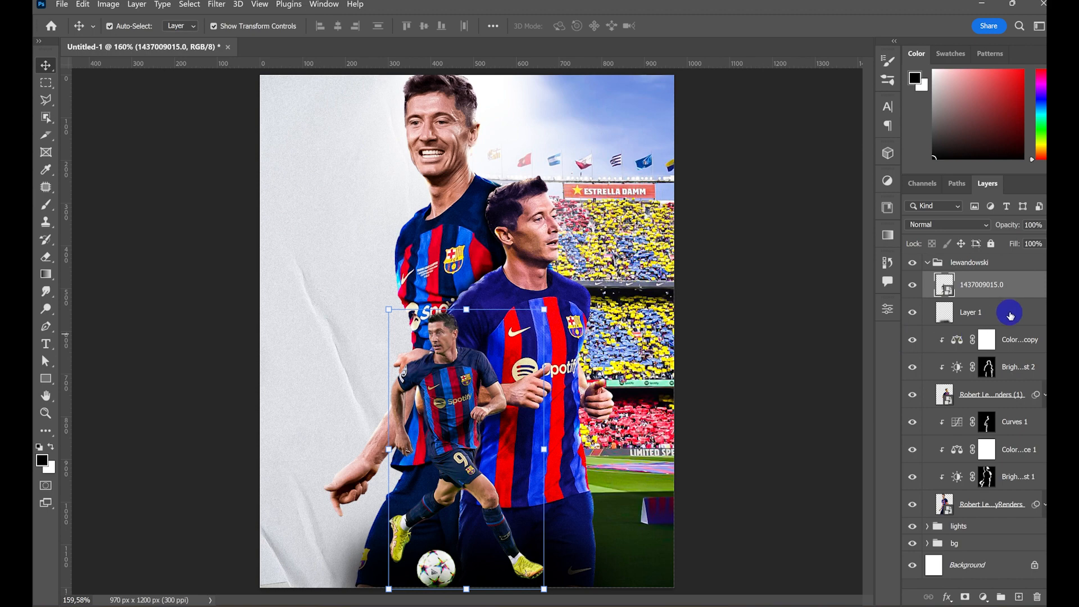
# - Use the Camera Raw Filter on the running player with exposure +0.85, contrast +45, clarity +56, vibrance +21 and saturation +22
pyautogui.click(207, 15)
pyautogui.click(258, 90)
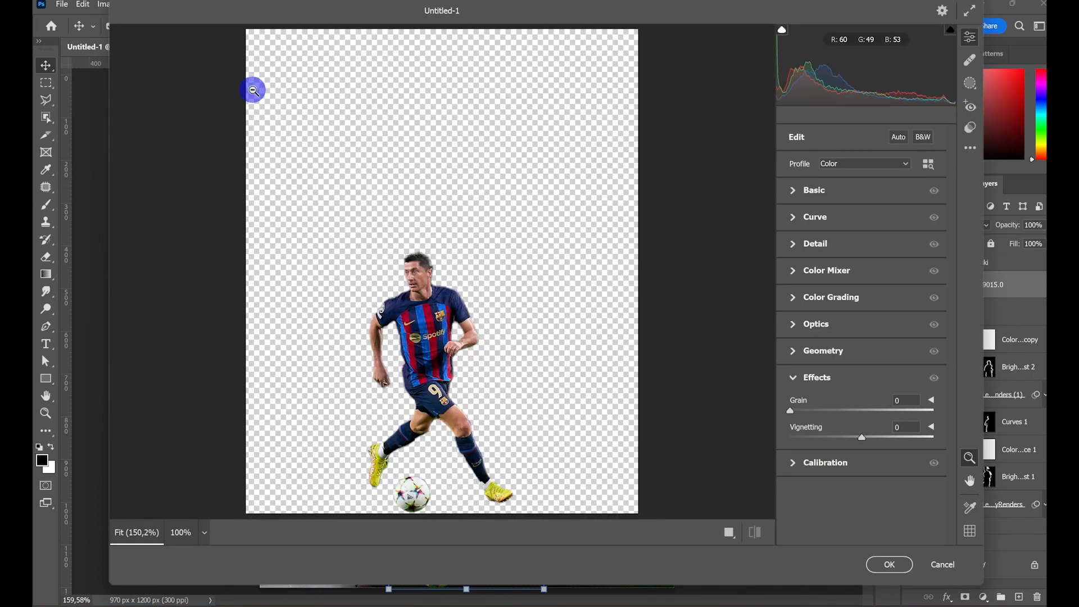
pyautogui.click(795, 191)
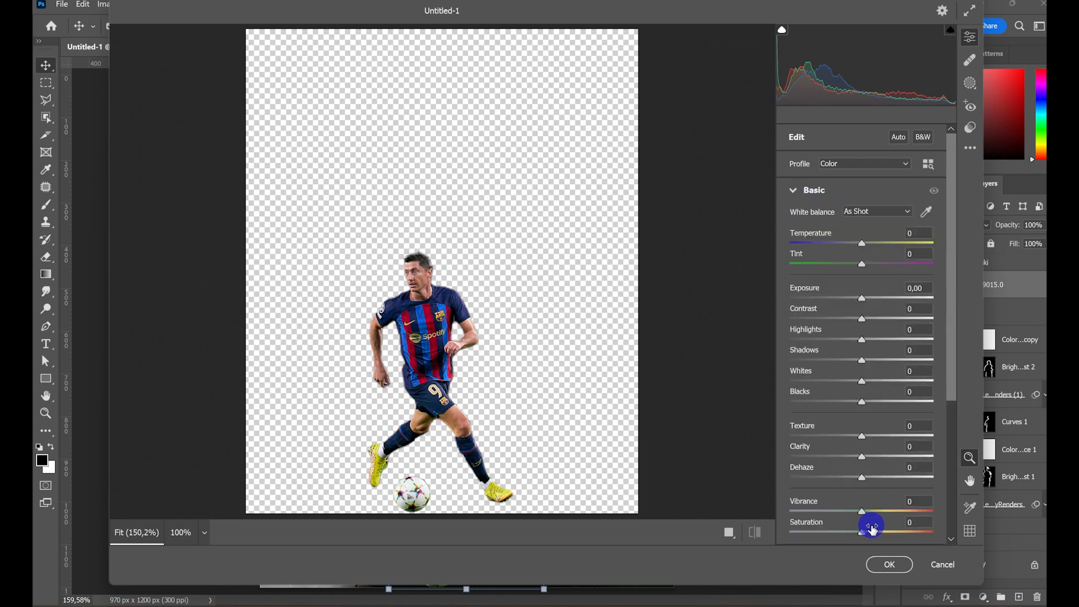
pyautogui.moveTo(863, 531); pyautogui.dragTo(881, 546)
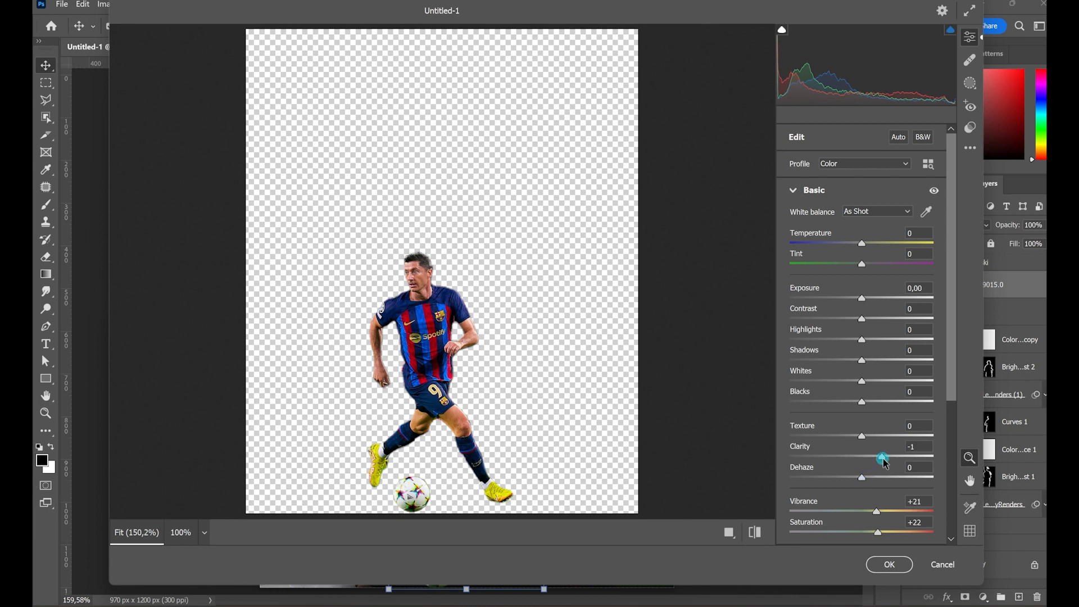
pyautogui.moveTo(885, 463); pyautogui.dragTo(899, 460)
pyautogui.moveTo(863, 324); pyautogui.dragTo(878, 309)
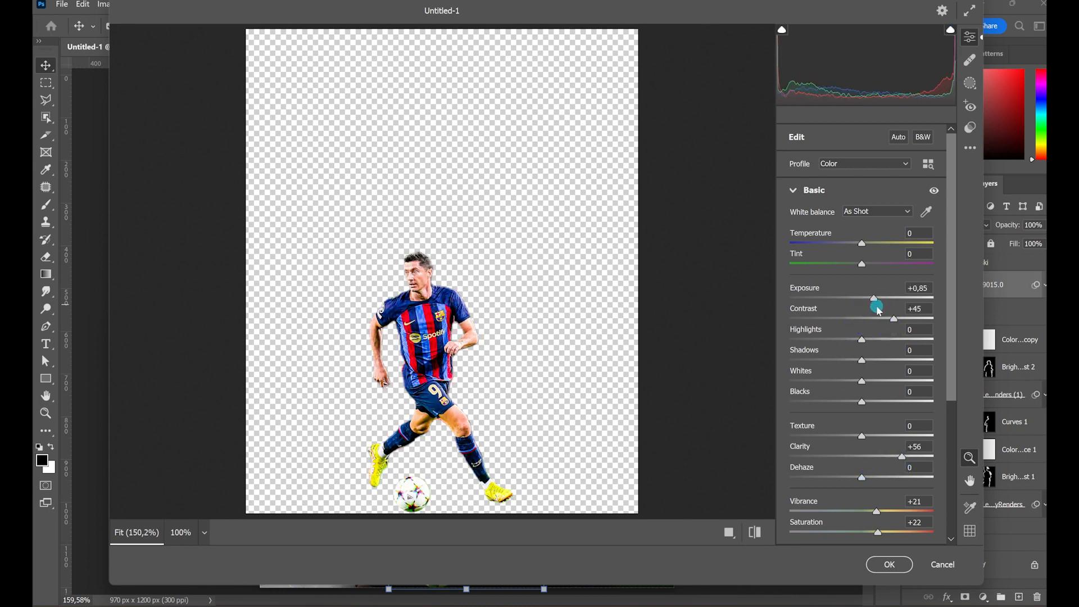
# - Set sharpening to 67, noise reduction to 33, color noise reduction to 22 and grain to 18, and apply the filter
pyautogui.click(793, 189)
pyautogui.click(794, 245)
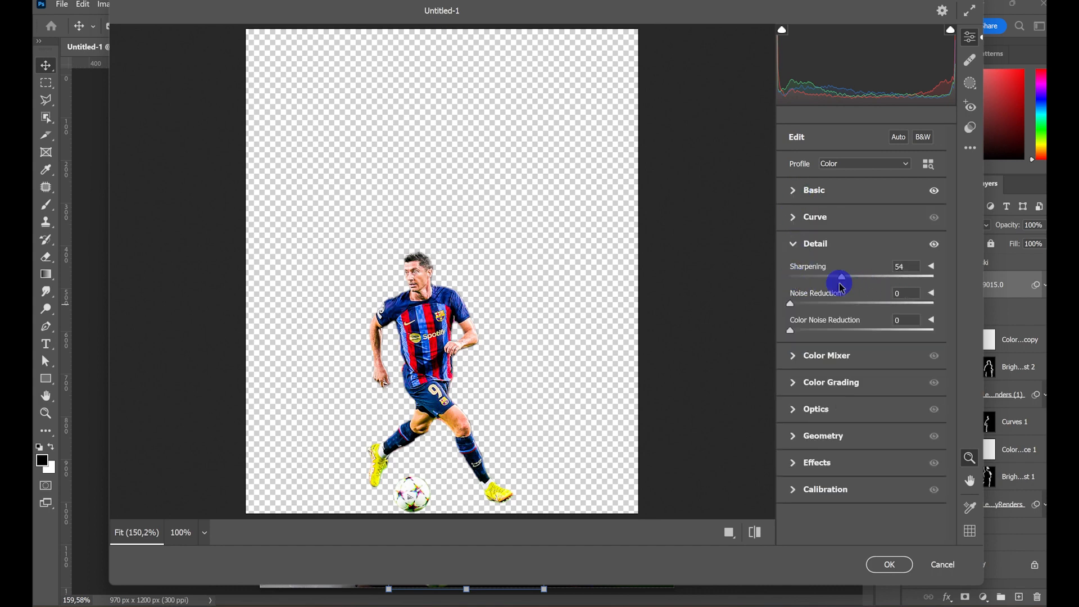
pyautogui.click(840, 304)
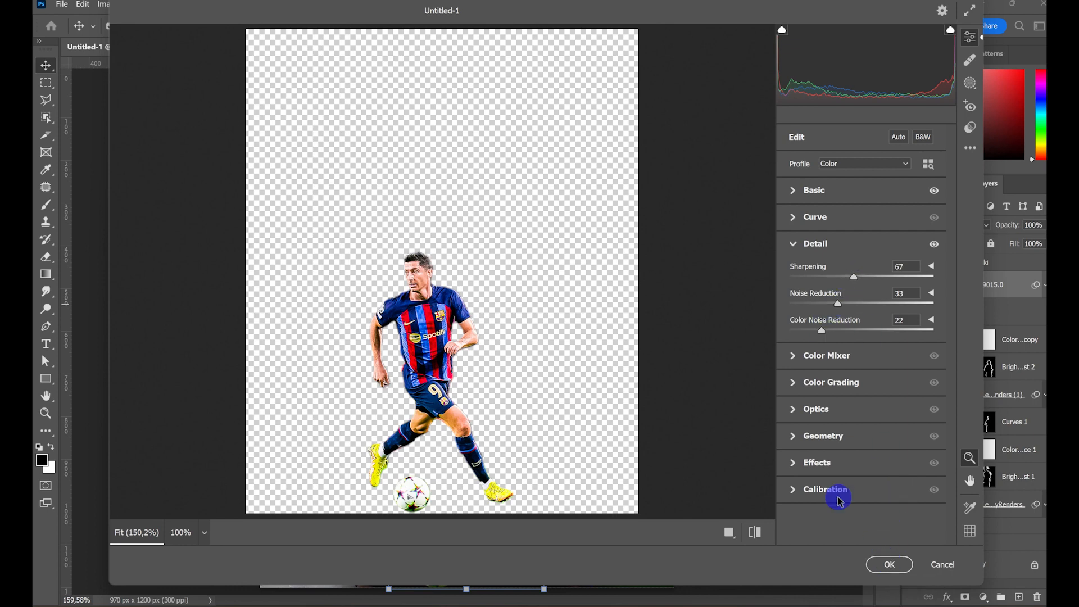
pyautogui.click(798, 464)
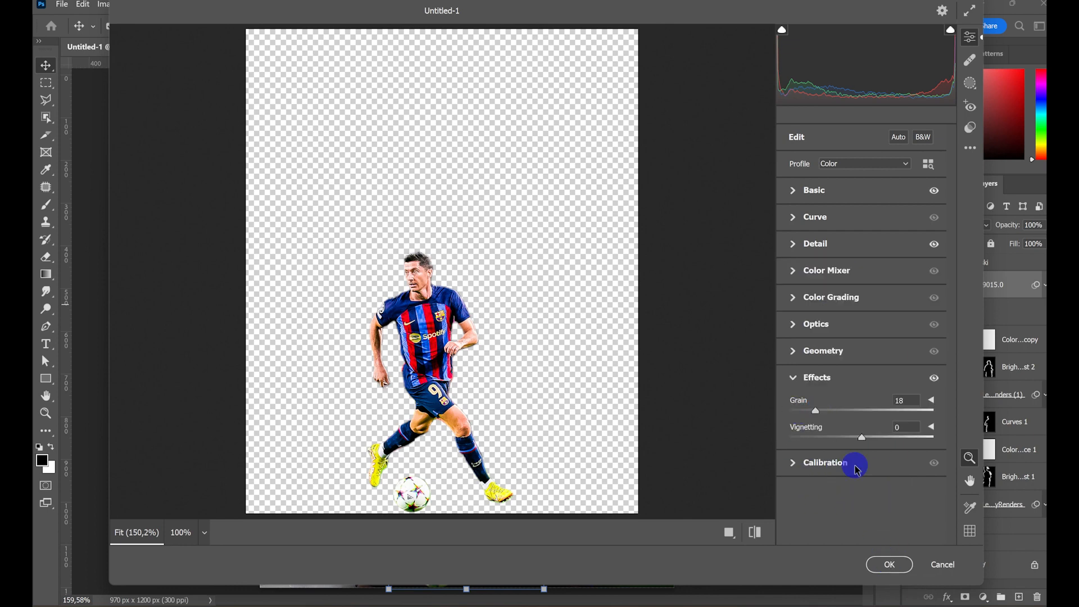
pyautogui.click(888, 565)
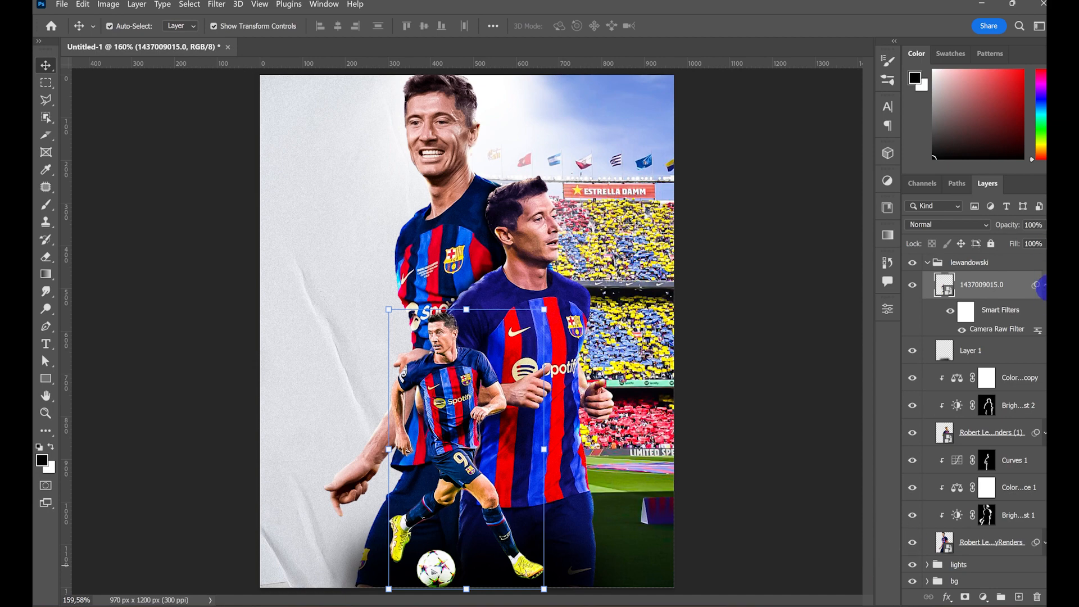
pyautogui.click(1042, 287)
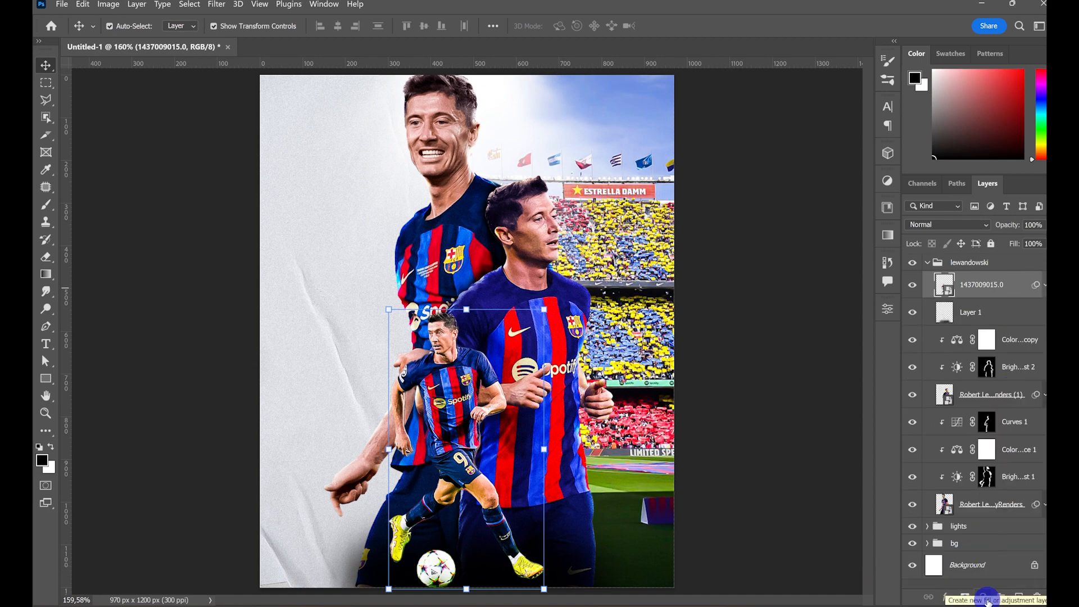
# - Add a clipped Brightness/Contrast adjustment to the running player, raise brightness and contrast strongly, and fill its mask with black
pyautogui.click(983, 597)
pyautogui.click(980, 411)
pyautogui.moveTo(774, 387); pyautogui.dragTo(853, 386)
pyautogui.moveTo(785, 417); pyautogui.dragTo(887, 420)
pyautogui.click(849, 306)
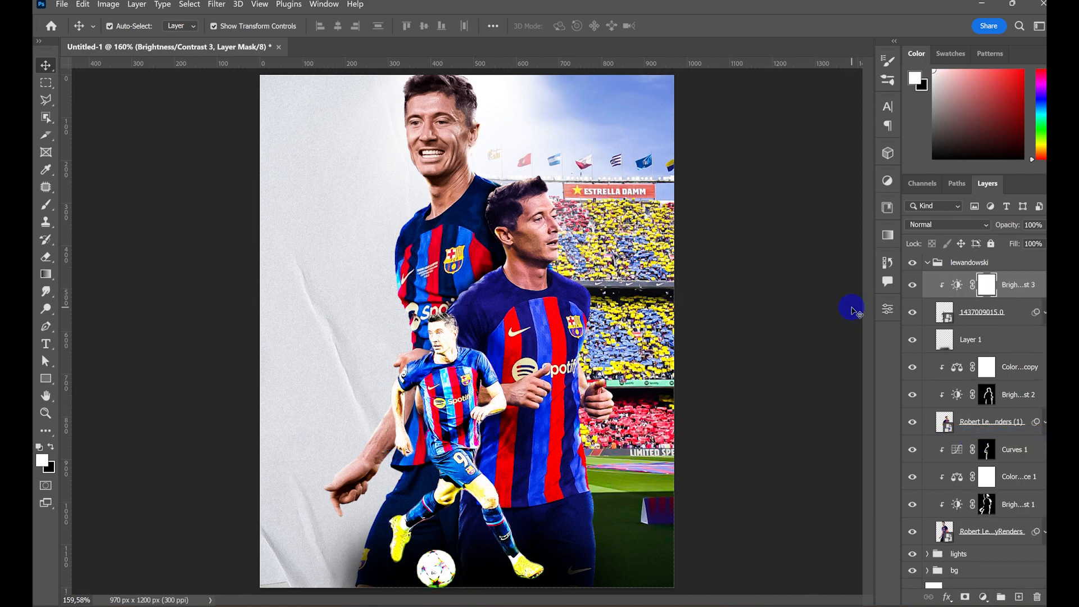
pyautogui.hotkey('alt', 'BackSpace')
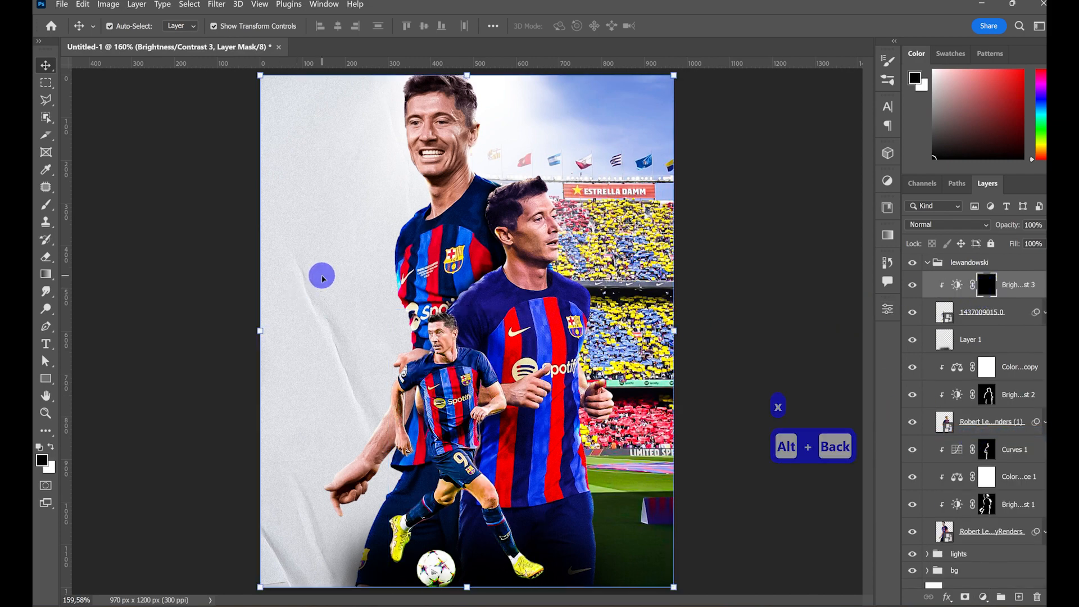
# - Paint white at full opacity with a 20 px brush on the running player's Brightness/Contrast mask along his head and shoulders
pyautogui.press('z')
pyautogui.moveTo(428, 364); pyautogui.dragTo(531, 315)
pyautogui.press('space')
pyautogui.moveTo(517, 266); pyautogui.dragTo(505, 343)
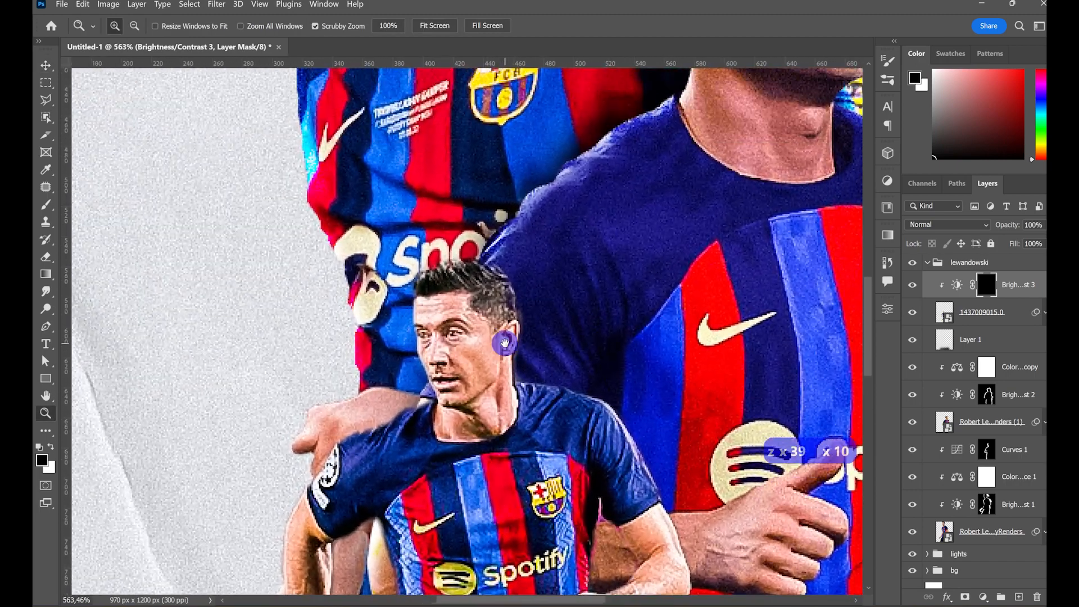
pyautogui.click(46, 204)
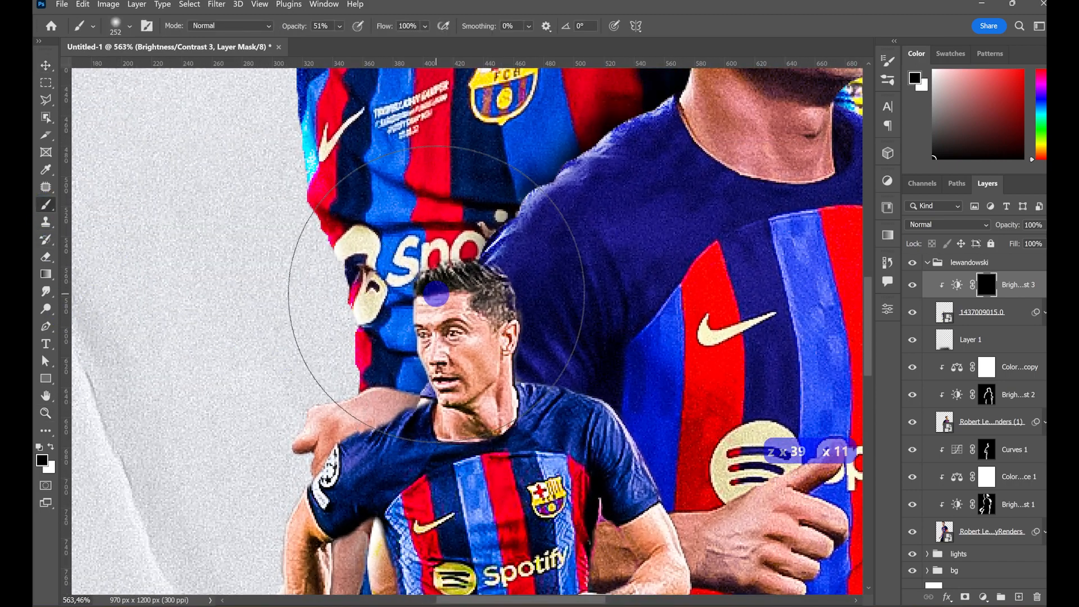
pyautogui.moveTo(469, 298); pyautogui.dragTo(36, 305)
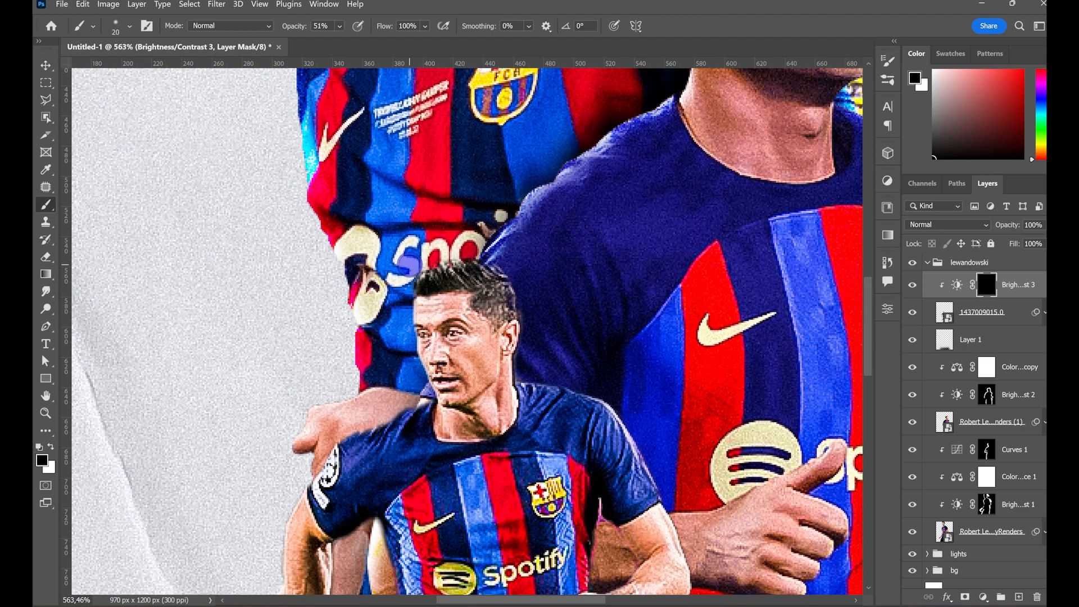
pyautogui.press('x')
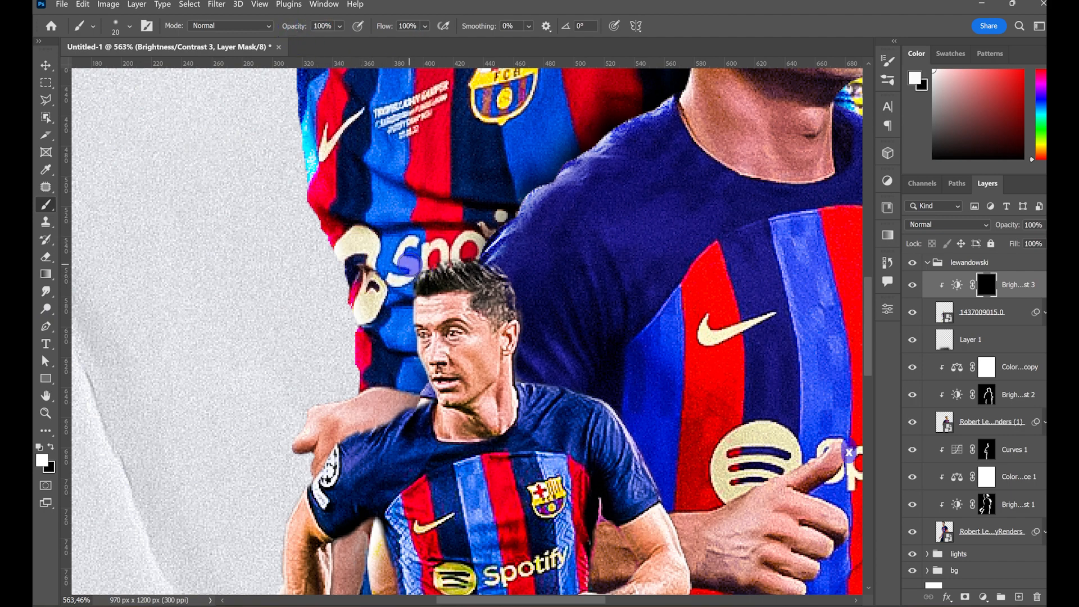
pyautogui.moveTo(453, 259); pyautogui.dragTo(521, 308)
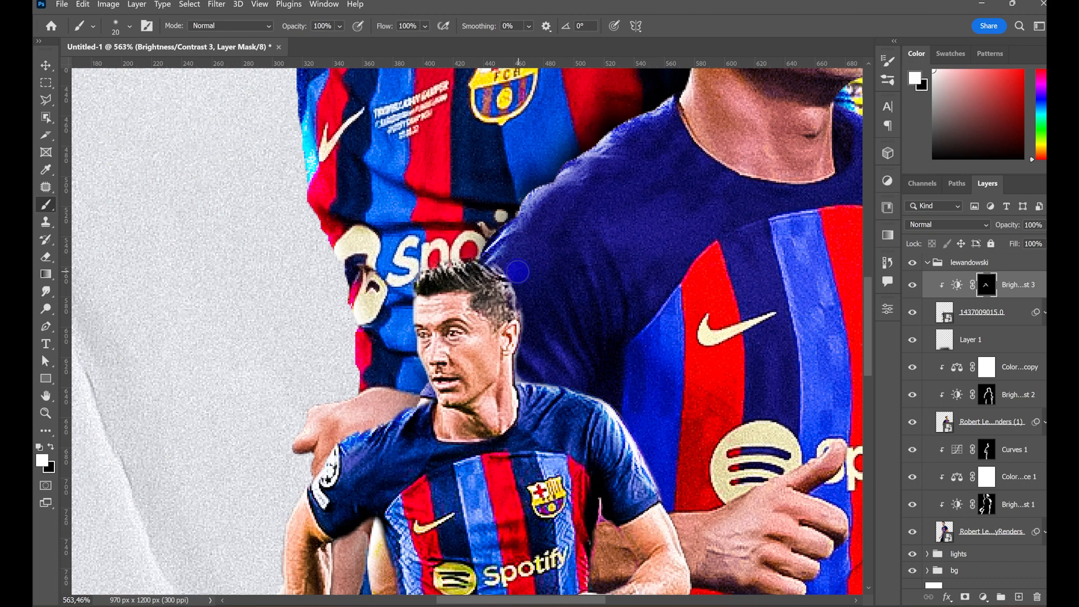
# - Paint the rim light along the running player's arm and both sides of his shirt, undoing stray strokes
pyautogui.scroll(-9, 313, 342)
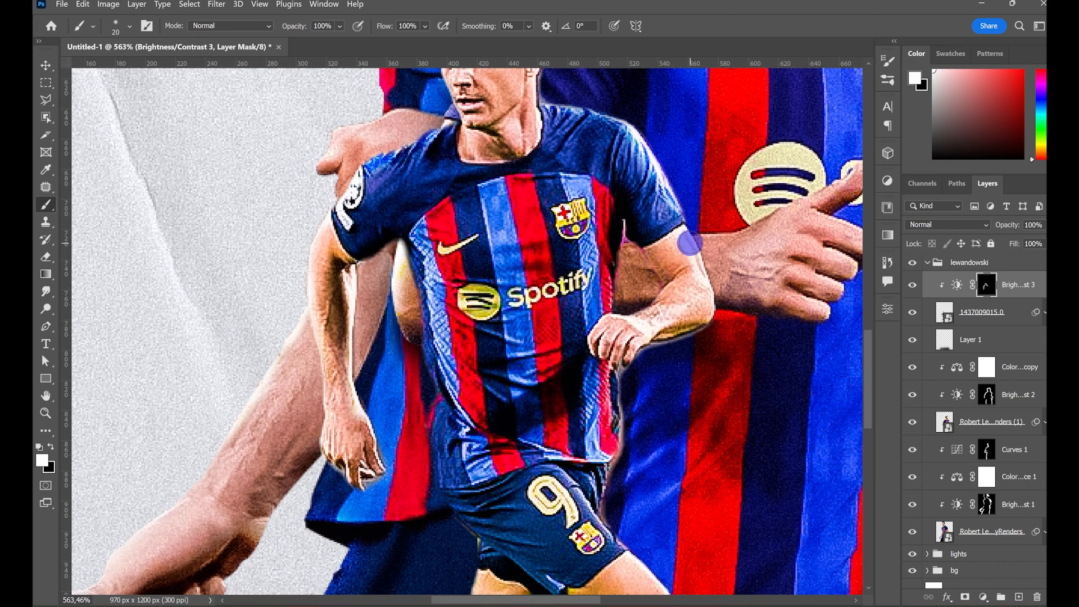
pyautogui.hotkey('ctrl', 'z')
pyautogui.hotkey('ctrl', 'z')
pyautogui.hotkey('ctrl', 'z')
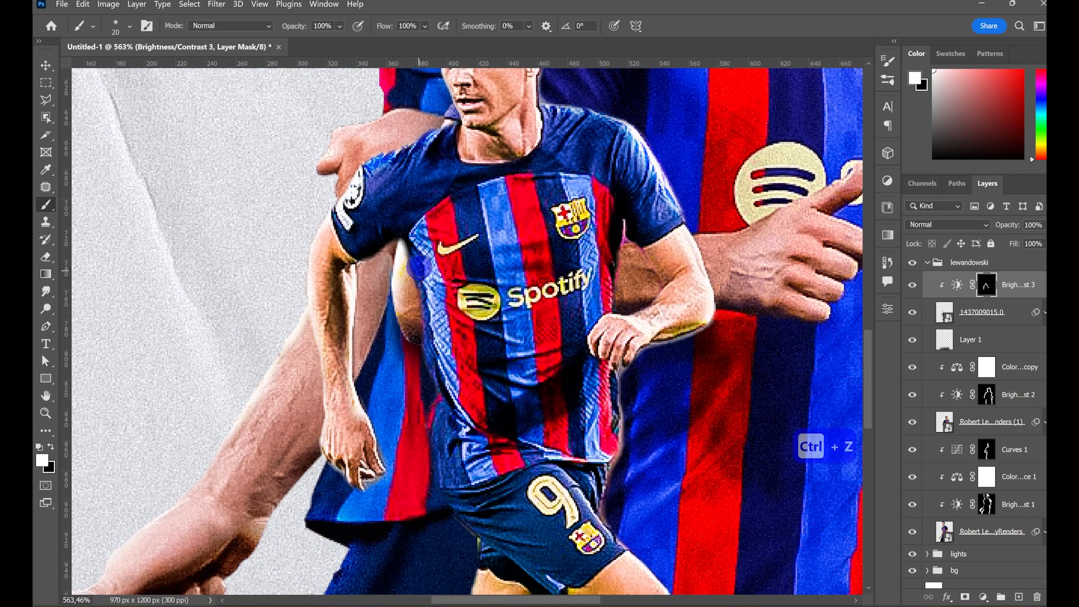
pyautogui.moveTo(408, 256)
pyautogui.mouseDown()
pyautogui.moveTo(412, 341)
pyautogui.moveTo(425, 481)
pyautogui.mouseUp()
pyautogui.moveTo(622, 364); pyautogui.dragTo(605, 465)
pyautogui.hotkey('ctrl', 'z')
pyautogui.hotkey('ctrl', 'z')
pyautogui.moveTo(624, 373); pyautogui.dragTo(610, 457)
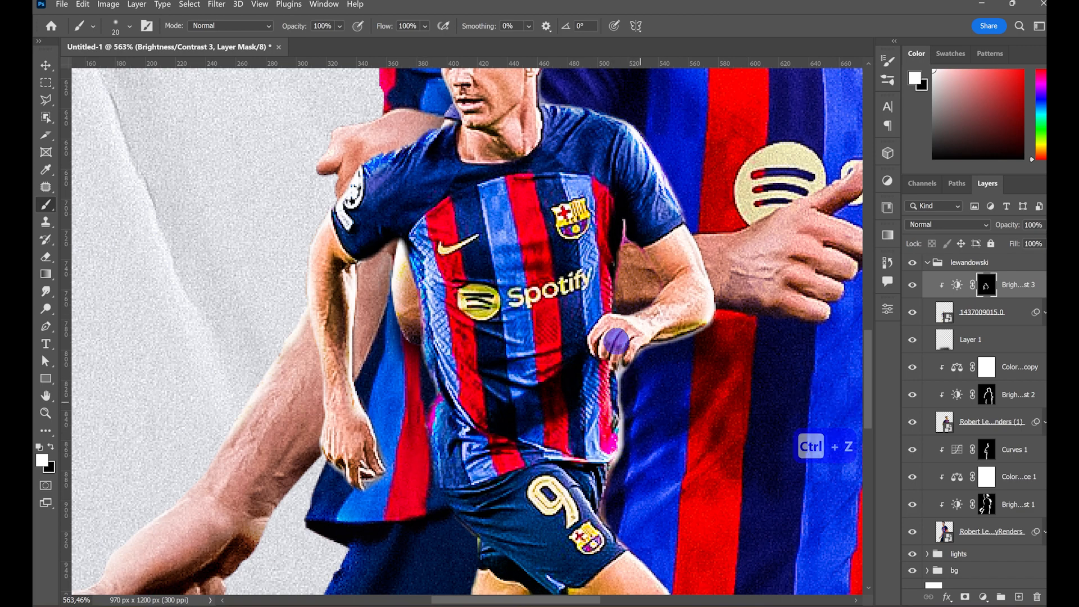
pyautogui.moveTo(617, 341); pyautogui.dragTo(613, 288)
# - Continue the running player's white rim-light strokes down the edges of his shorts
pyautogui.scroll(-2, 644, 432)
pyautogui.moveTo(436, 363); pyautogui.dragTo(484, 444)
pyautogui.moveTo(593, 396); pyautogui.dragTo(610, 375)
pyautogui.scroll(-20, 609, 375)
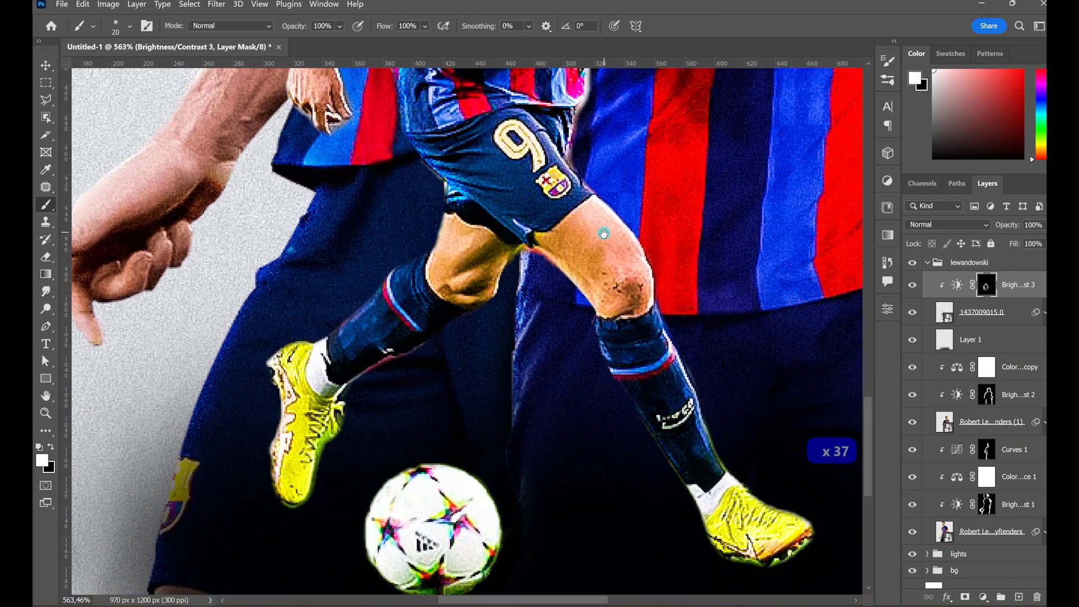
# - Add a clipped Curves adjustment to the running player, pull its white point down to black, and fill its mask with black
pyautogui.click(983, 597)
pyautogui.click(967, 425)
pyautogui.moveTo(851, 382); pyautogui.dragTo(852, 536)
pyautogui.click(986, 287)
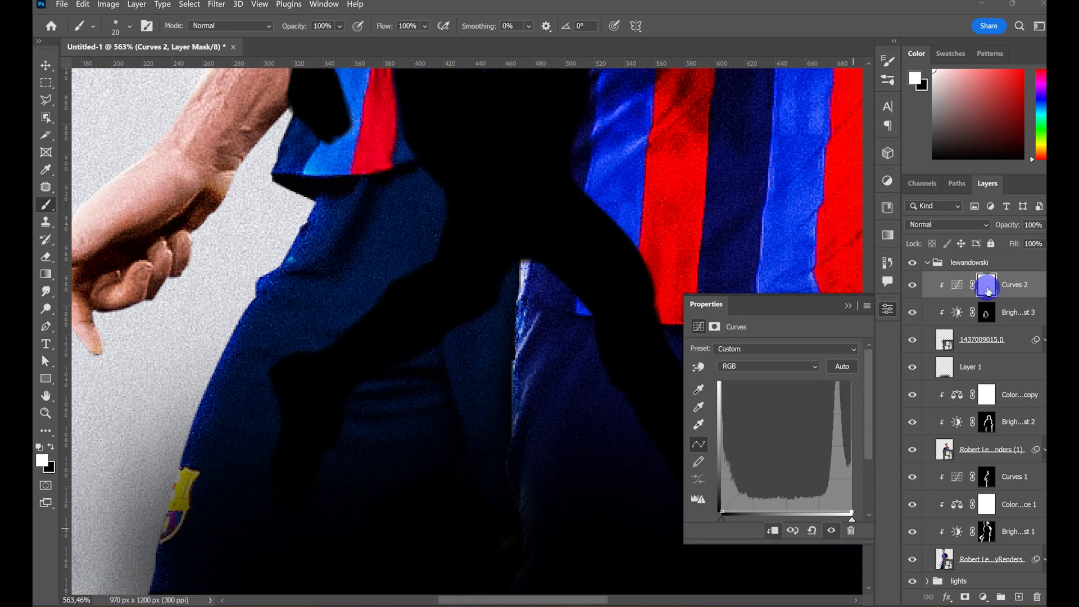
pyautogui.press('x')
pyautogui.hotkey('alt', 'BackSpace')
pyautogui.press('x')
# - Paint shading with a 56 px white brush on the running player's Curves mask around his boots, lower legs and the ball
pyautogui.moveTo(273, 360)
pyautogui.mouseDown()
pyautogui.moveTo(260, 442)
pyautogui.moveTo(268, 490)
pyautogui.mouseUp()
pyautogui.moveTo(155, 383); pyautogui.dragTo(176, 392)
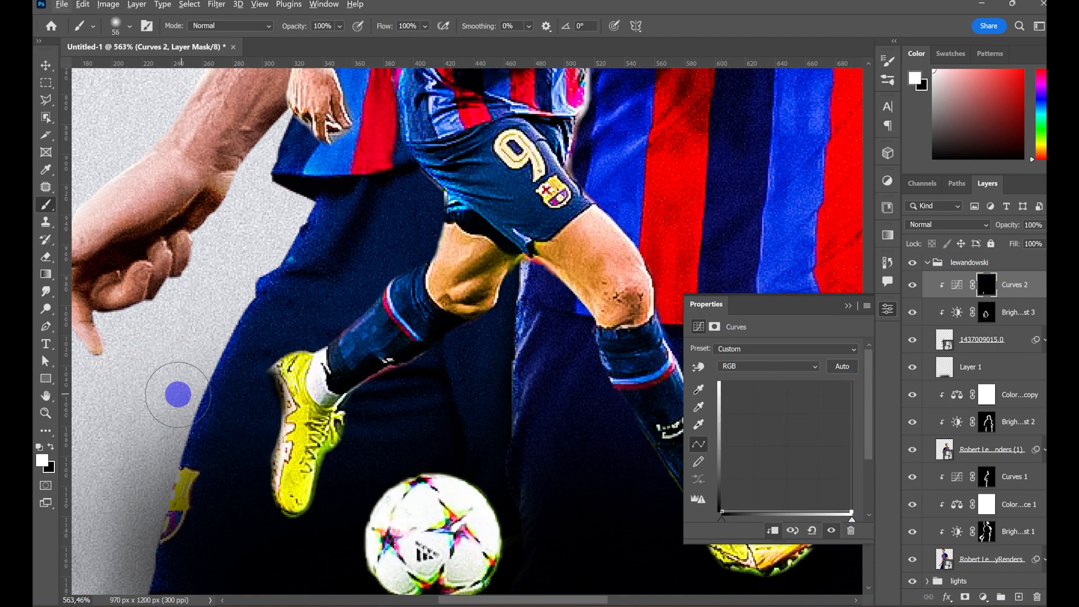
pyautogui.moveTo(256, 520); pyautogui.dragTo(254, 537)
pyautogui.moveTo(252, 330); pyautogui.dragTo(259, 330)
pyautogui.moveTo(527, 477)
pyautogui.mouseDown()
pyautogui.moveTo(236, 352)
pyautogui.moveTo(195, 273)
pyautogui.mouseUp()
pyautogui.moveTo(489, 364)
pyautogui.mouseDown()
pyautogui.moveTo(396, 402)
pyautogui.moveTo(462, 395)
pyautogui.moveTo(474, 379)
pyautogui.moveTo(398, 395)
pyautogui.mouseUp()
pyautogui.moveTo(298, 323)
pyautogui.mouseDown()
pyautogui.moveTo(332, 368)
pyautogui.moveTo(490, 490)
pyautogui.mouseUp()
pyautogui.hotkey('ctrl', '0')
# - Paint white on the Brightness/Contrast 3 mask to extend the rim light along the running player's legs
pyautogui.click(986, 313)
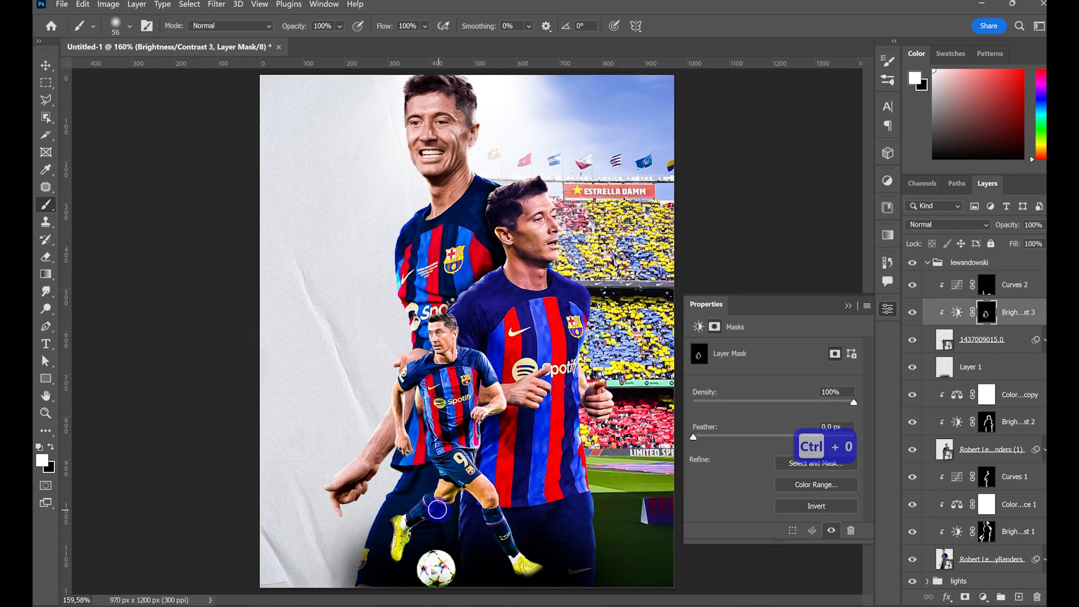
pyautogui.press('z')
pyautogui.moveTo(413, 534); pyautogui.dragTo(500, 523)
pyautogui.click(402, 277)
pyautogui.moveTo(378, 360)
pyautogui.mouseDown()
pyautogui.moveTo(471, 299)
pyautogui.moveTo(496, 239)
pyautogui.moveTo(359, 392)
pyautogui.mouseUp()
pyautogui.moveTo(657, 506)
pyautogui.mouseDown()
pyautogui.moveTo(310, 443)
pyautogui.moveTo(263, 388)
pyautogui.mouseUp()
pyautogui.moveTo(484, 269); pyautogui.dragTo(579, 467)
pyautogui.moveTo(333, 428); pyautogui.dragTo(411, 522)
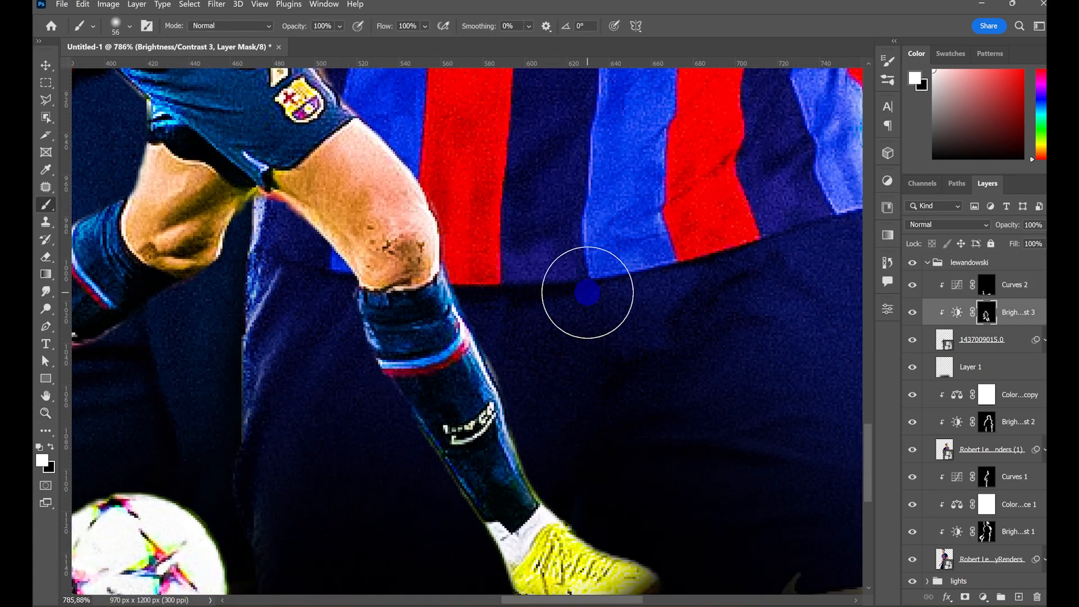
pyautogui.hotkey('ctrl', '0')
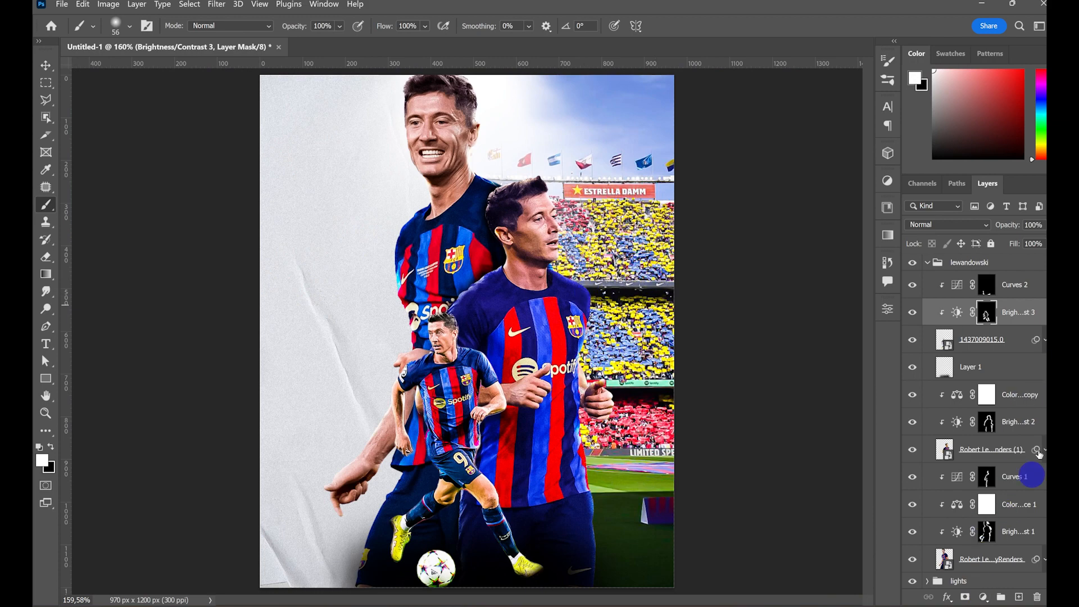
# - Add a clipped Color Balance adjustment above Curves 2 with midtone red at +35 and a moderate shift toward blue
pyautogui.hotkey('alt', ']')
pyautogui.click(984, 596)
pyautogui.click(981, 481)
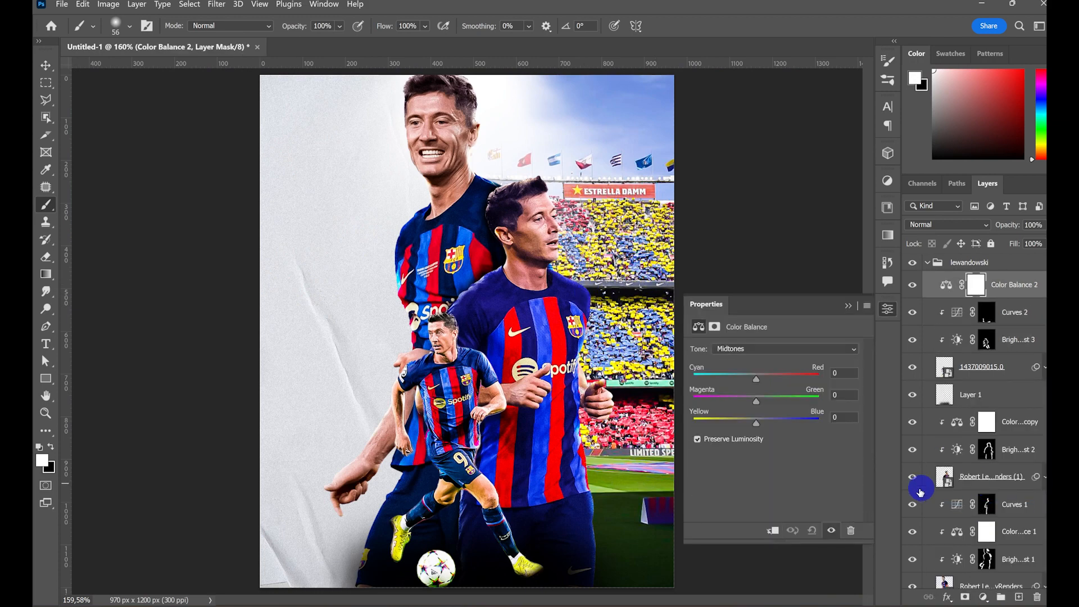
pyautogui.click(771, 524)
pyautogui.moveTo(756, 379); pyautogui.dragTo(758, 382)
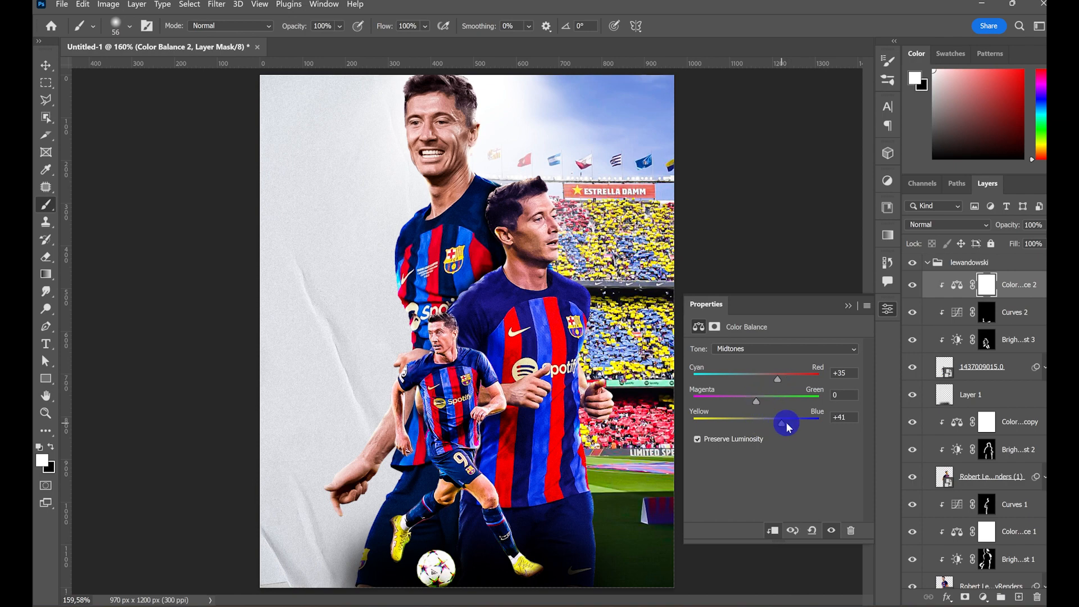
pyautogui.moveTo(786, 426); pyautogui.dragTo(772, 430)
pyautogui.click(849, 306)
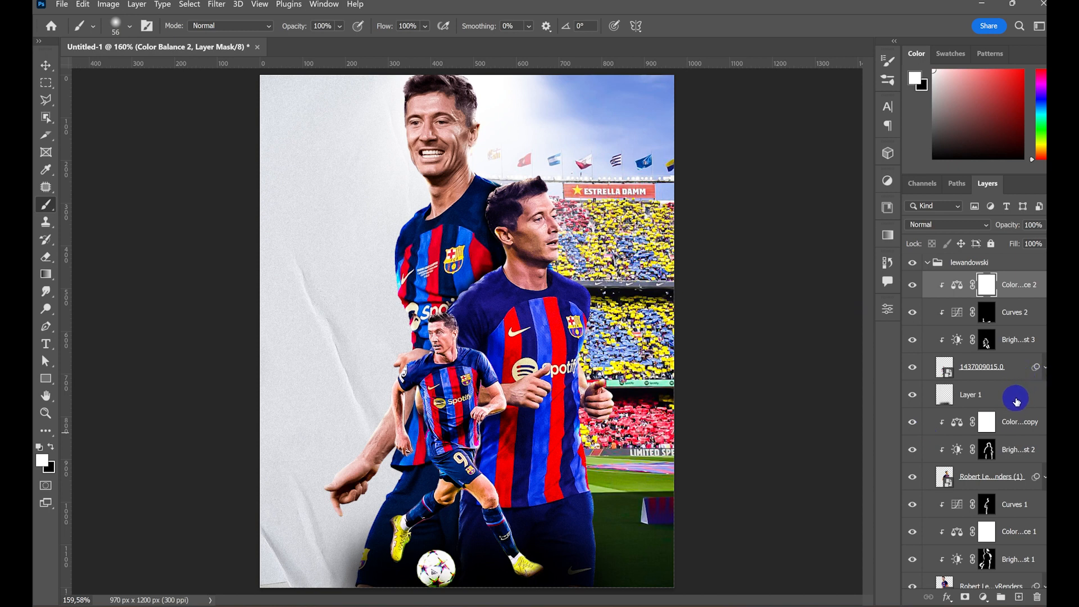
# - Add a clipped Curves adjustment above Color Balance 1 copy, pull its white point down to black, and fill its mask with black
pyautogui.click(1030, 430)
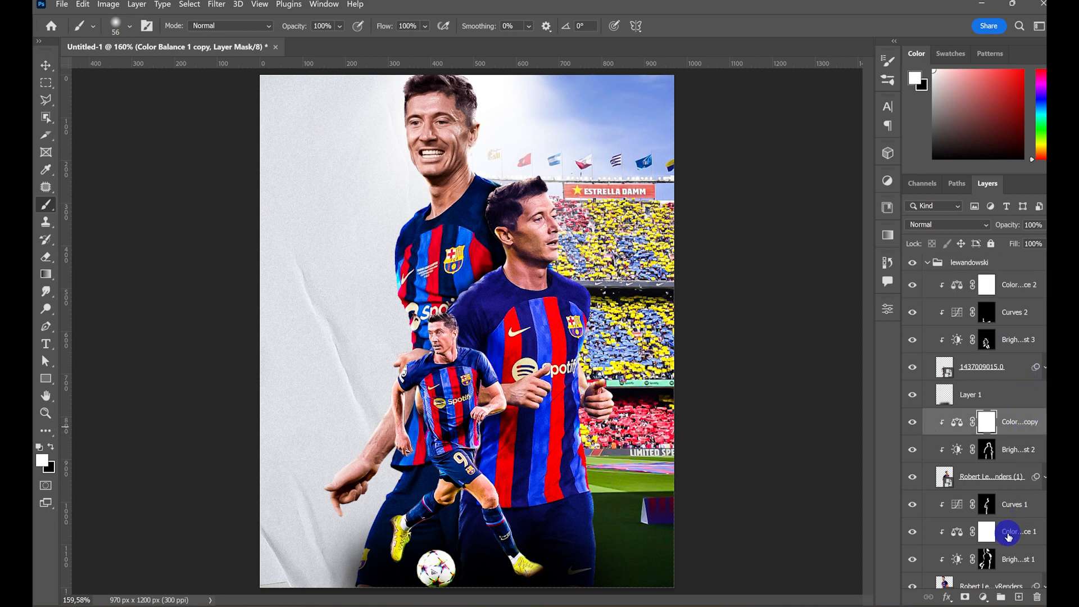
pyautogui.click(983, 598)
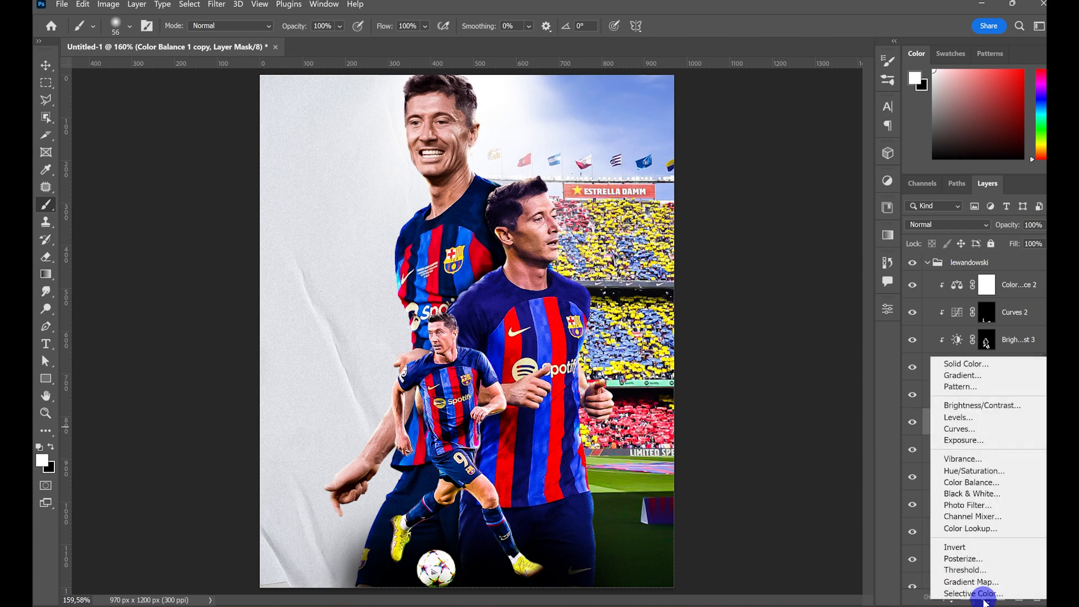
pyautogui.click(962, 429)
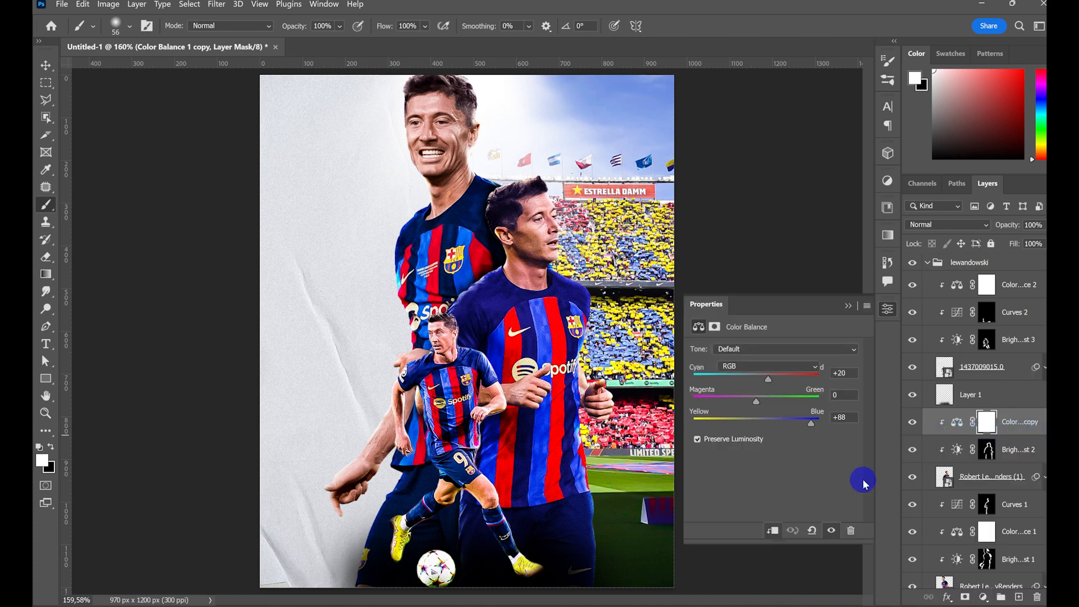
pyautogui.moveTo(851, 385); pyautogui.dragTo(860, 551)
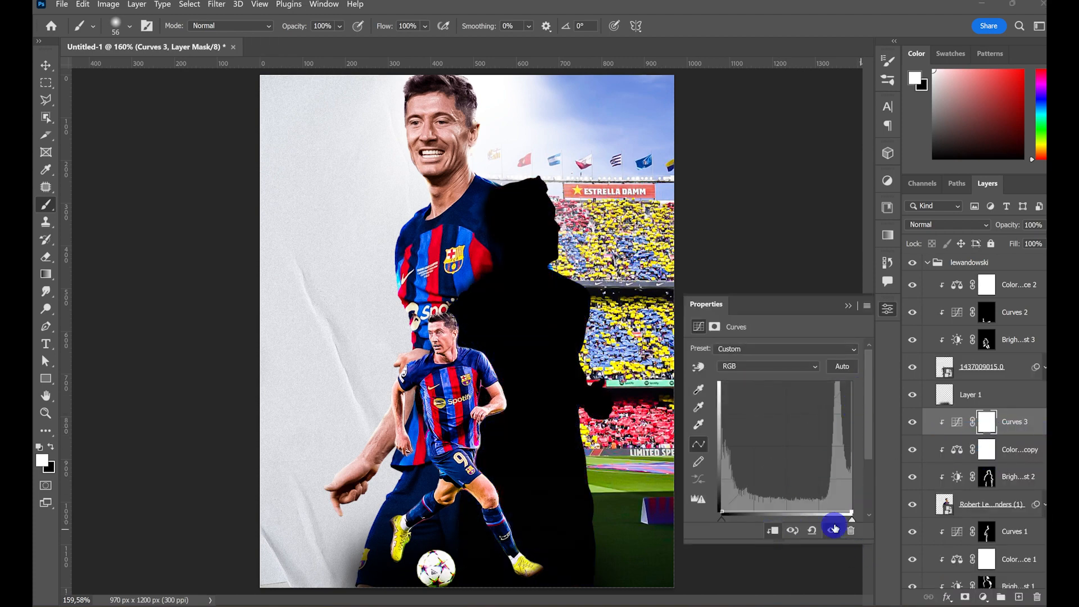
pyautogui.click(846, 305)
pyautogui.press('x')
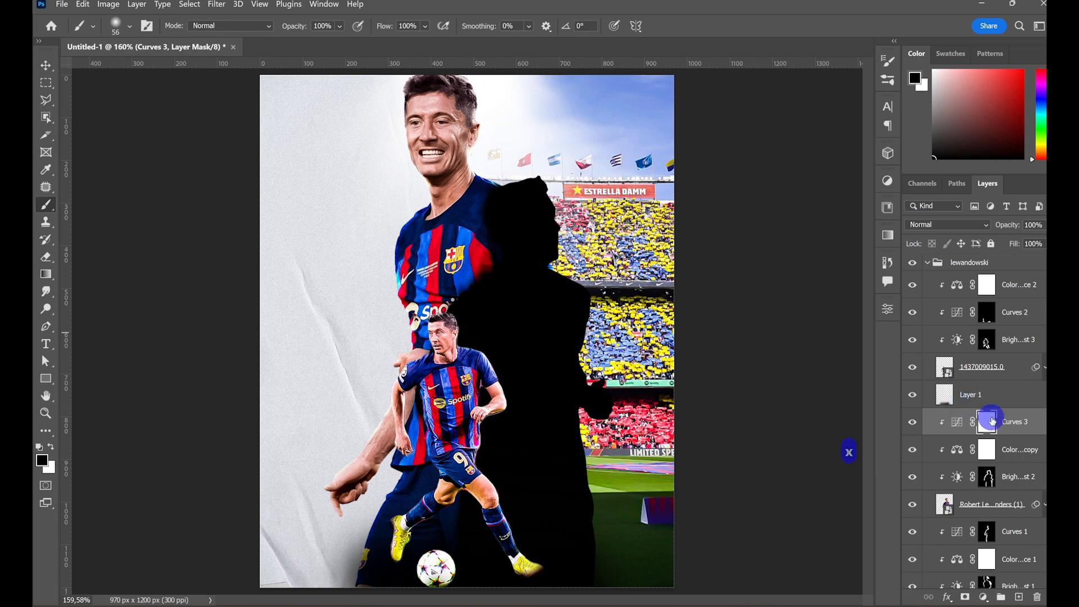
pyautogui.hotkey('alt', 'BackSpace')
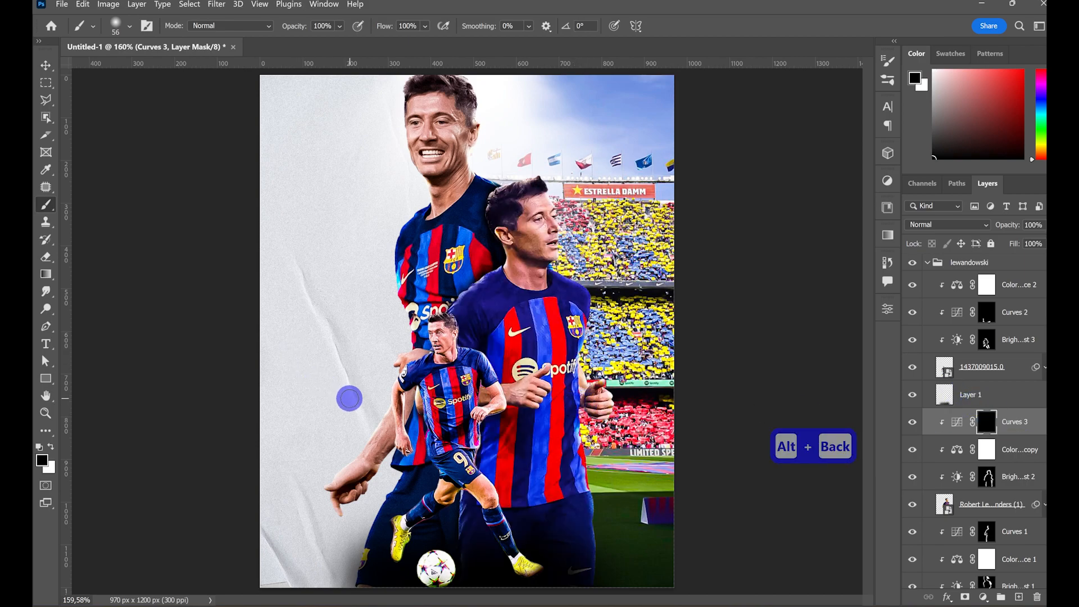
# - Paint white on the Curves 3 mask to cast the running player's shadow onto the player behind him, undoing misplaced strokes
pyautogui.press('z')
pyautogui.moveTo(436, 392); pyautogui.dragTo(515, 385)
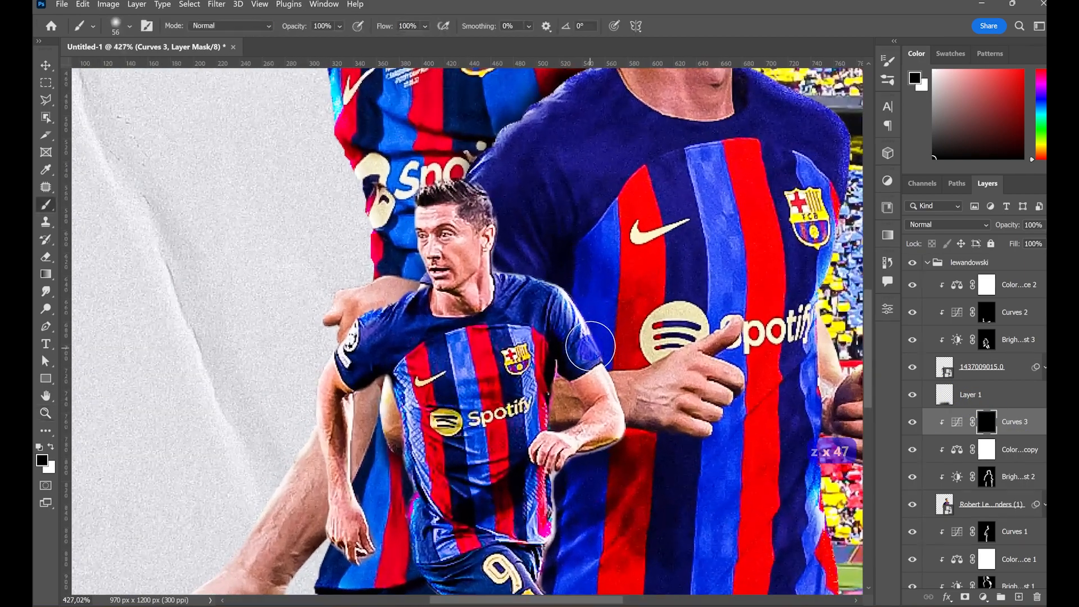
pyautogui.press('x')
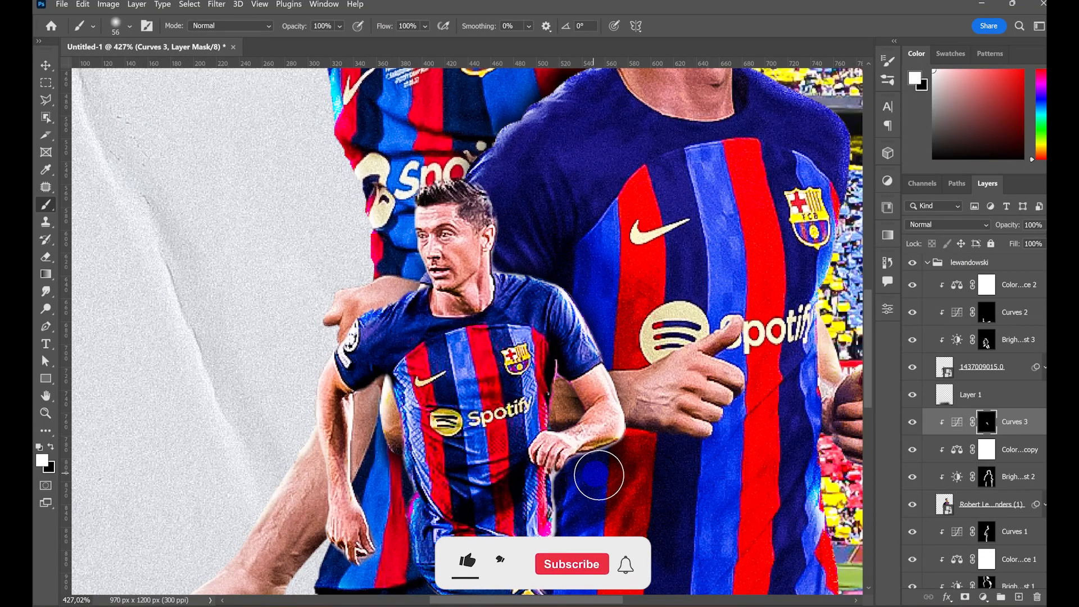
pyautogui.click(374, 398)
pyautogui.hotkey('ctrl', 'z')
pyautogui.hotkey('ctrl', 'z')
pyautogui.hotkey('ctrl', 'z')
pyautogui.hotkey('ctrl', 'z')
pyautogui.hotkey('ctrl', 'z')
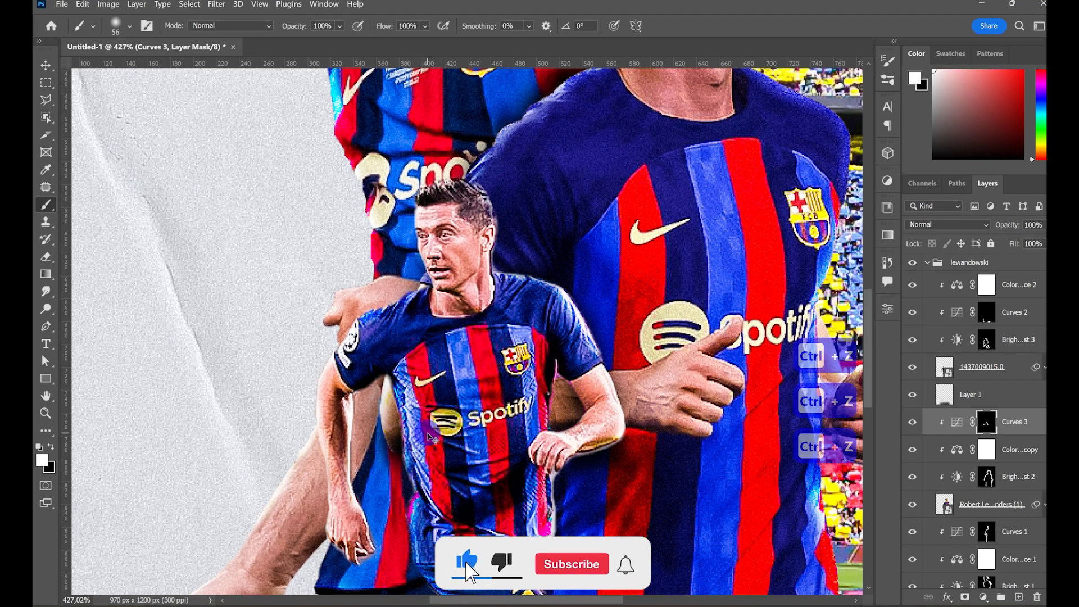
pyautogui.scroll(-9, 585, 326)
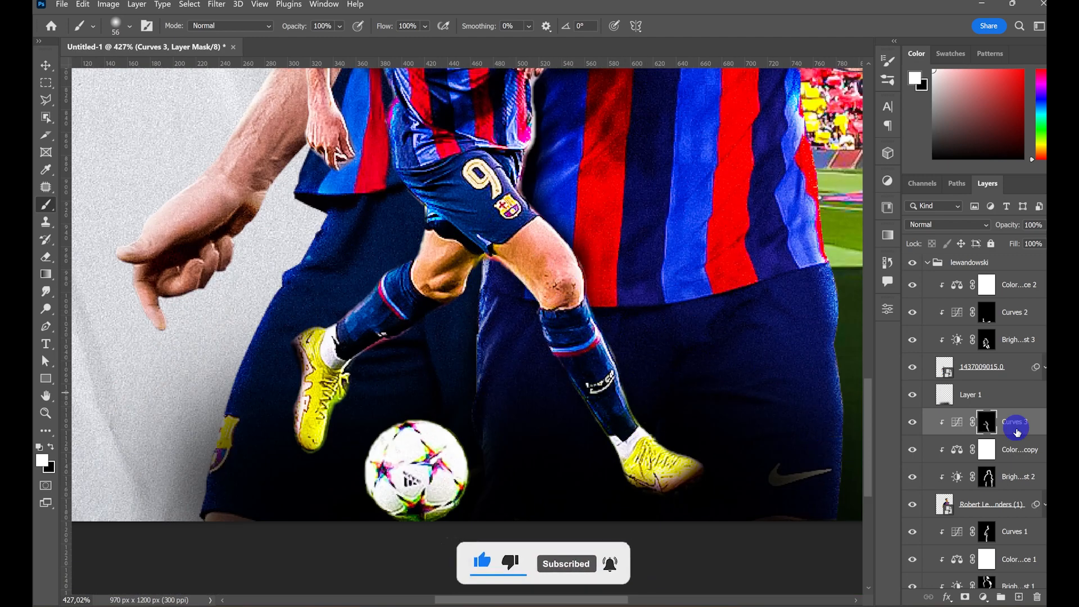
# - Paint white with a 24 px brush on the Curves 1 mask to cast the running player's arm shadow onto the tall player
pyautogui.click(991, 536)
pyautogui.scroll(17, 337, 298)
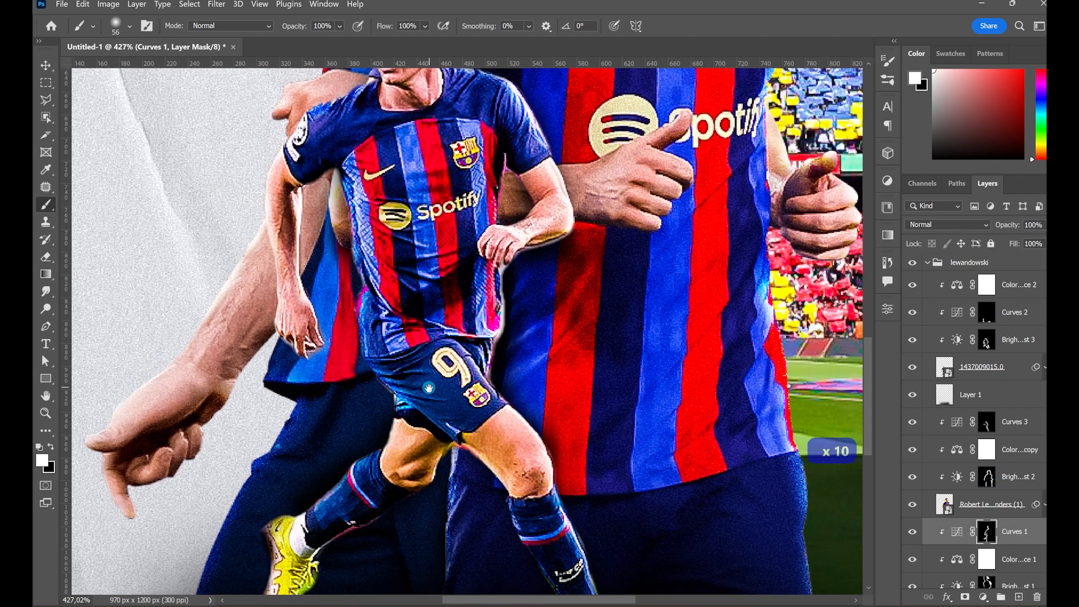
pyautogui.hotkey('ctrl', 'z')
pyautogui.moveTo(275, 273)
pyautogui.mouseDown()
pyautogui.moveTo(262, 250)
pyautogui.moveTo(289, 290)
pyautogui.moveTo(277, 231)
pyautogui.moveTo(287, 271)
pyautogui.mouseUp()
pyautogui.moveTo(286, 308); pyautogui.dragTo(299, 286)
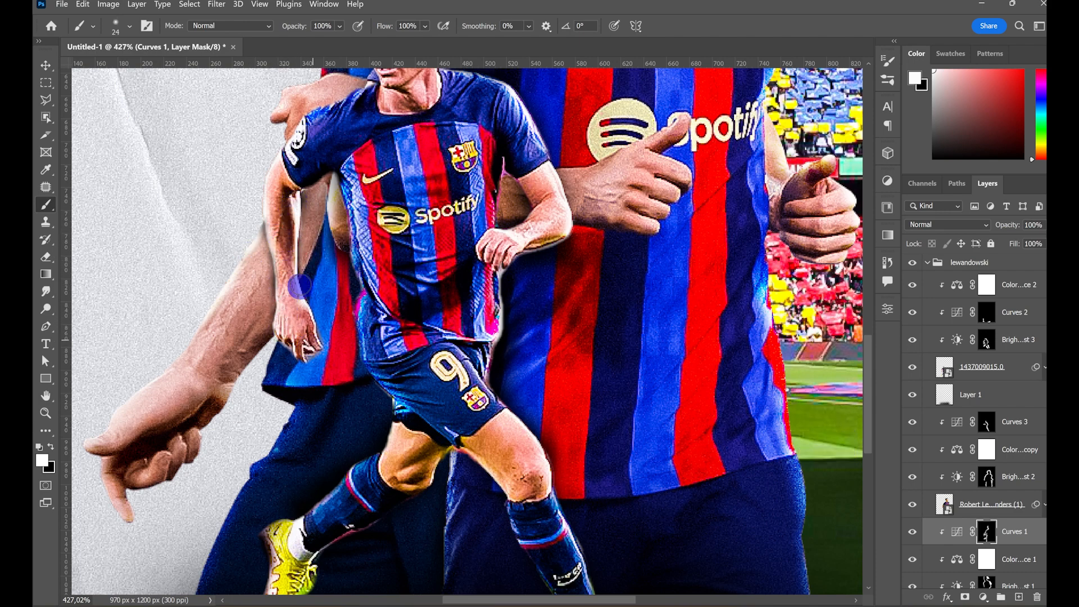
pyautogui.moveTo(293, 229); pyautogui.dragTo(298, 246)
pyautogui.moveTo(314, 353); pyautogui.dragTo(310, 306)
pyautogui.moveTo(374, 320); pyautogui.dragTo(324, 526)
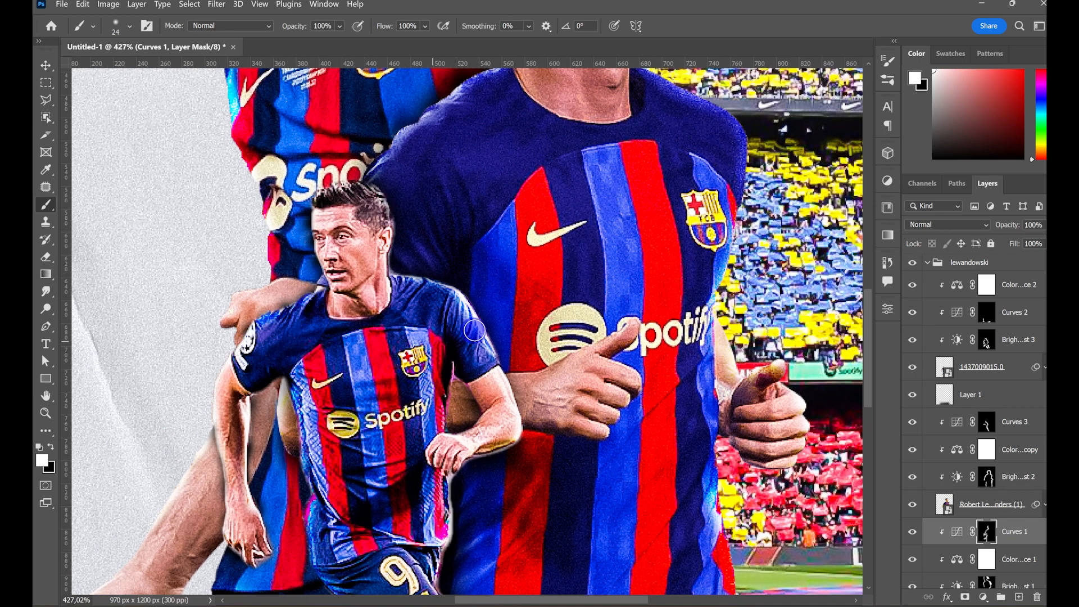
# - Touch up the Curves 1 mask beside the running player's arm with a 41 px black brush
pyautogui.hotkey('ctrl', '0')
pyautogui.press('z')
pyautogui.moveTo(379, 446); pyautogui.dragTo(411, 302)
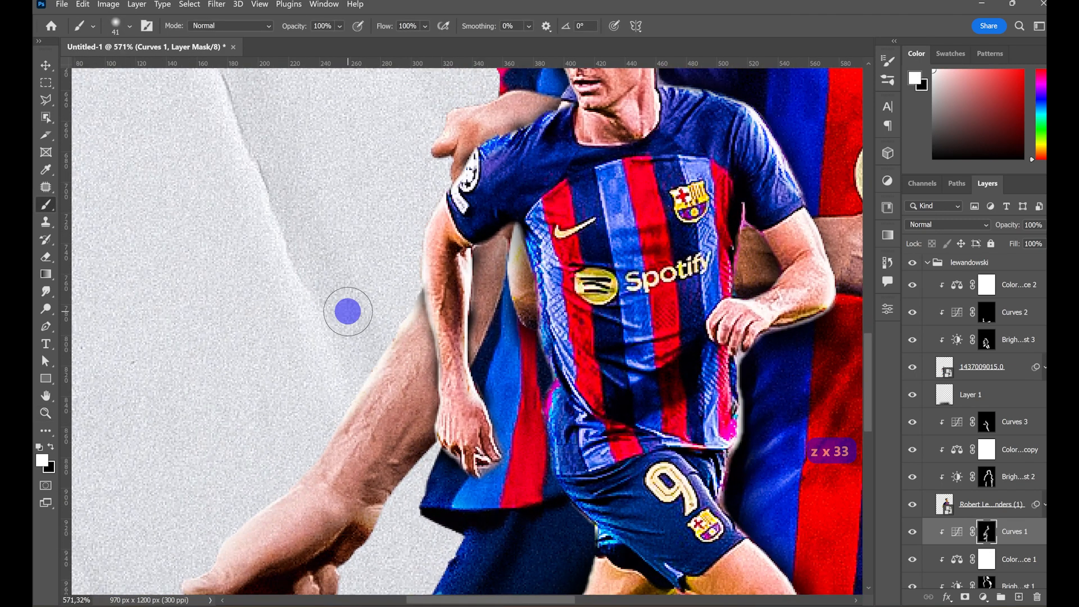
pyautogui.press('x')
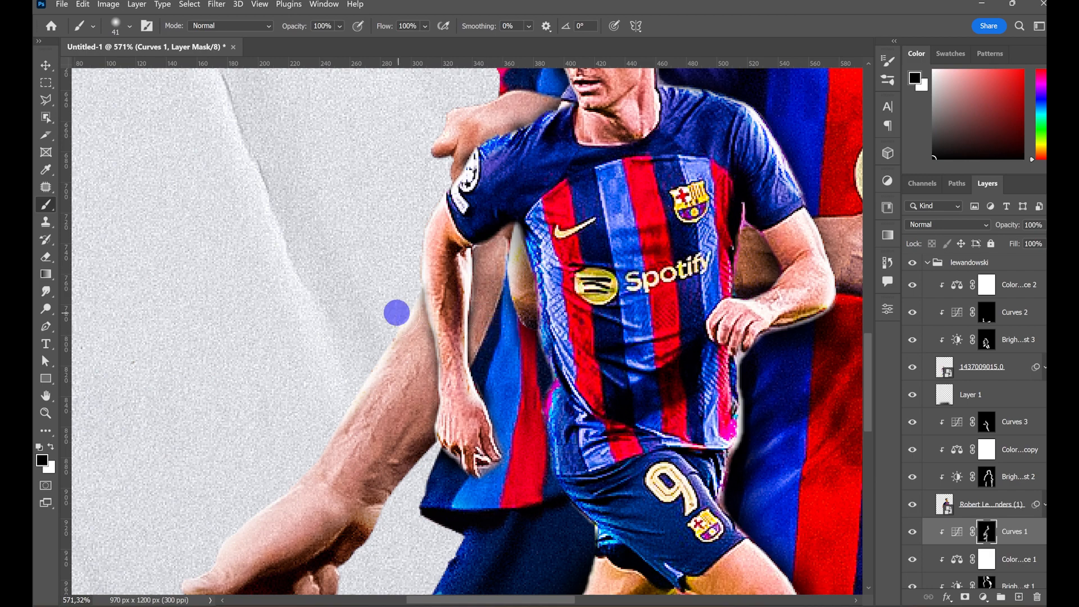
pyautogui.hotkey('ctrl', '0')
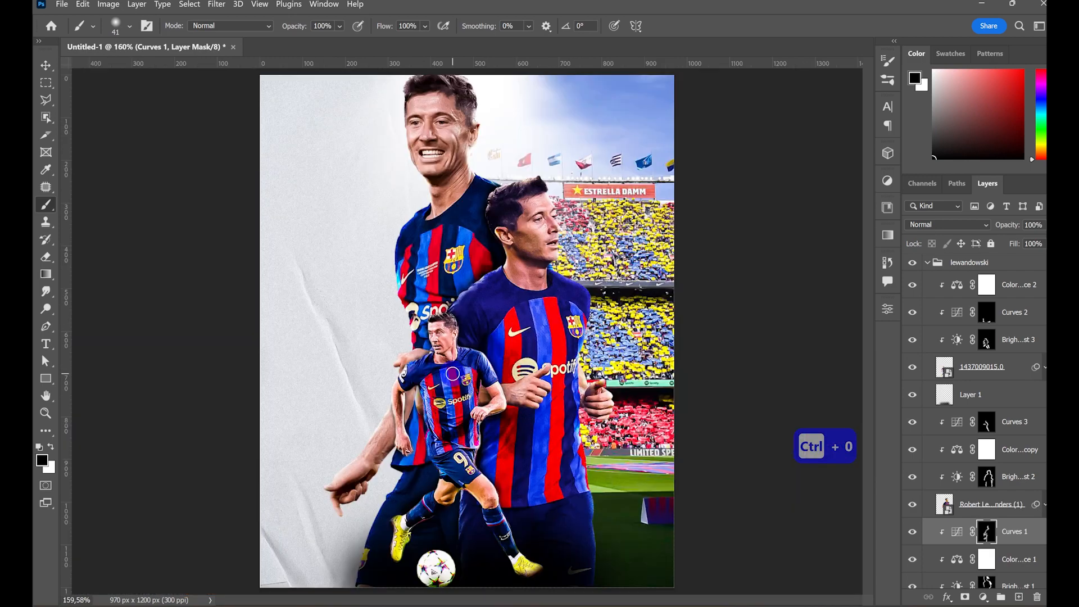
# - Add the horizontal text "9" as a new layer above the collapsed lewandowski group
pyautogui.click(926, 262)
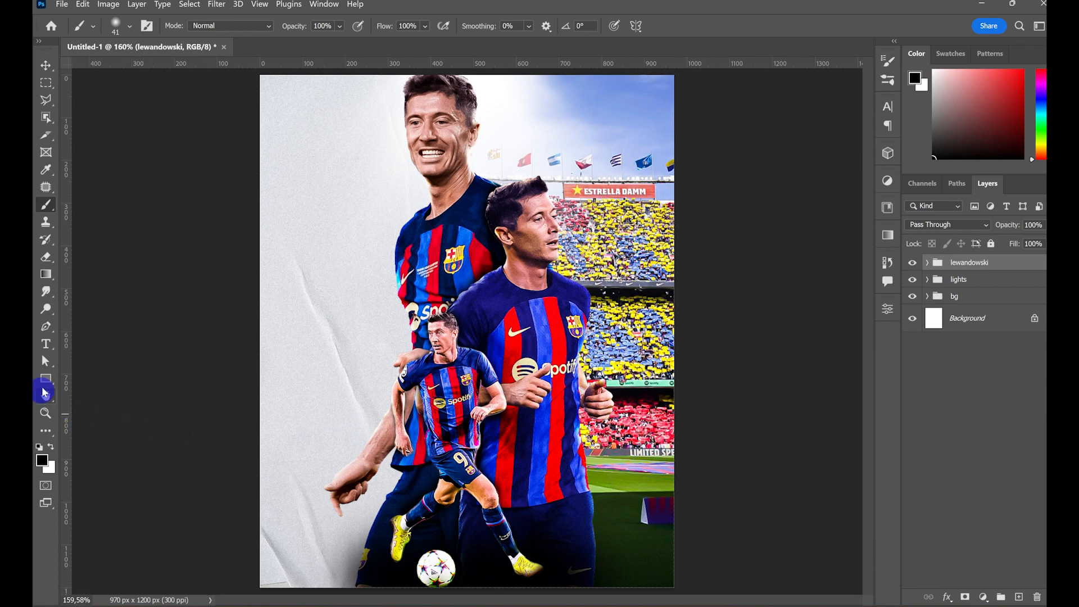
pyautogui.click(46, 344)
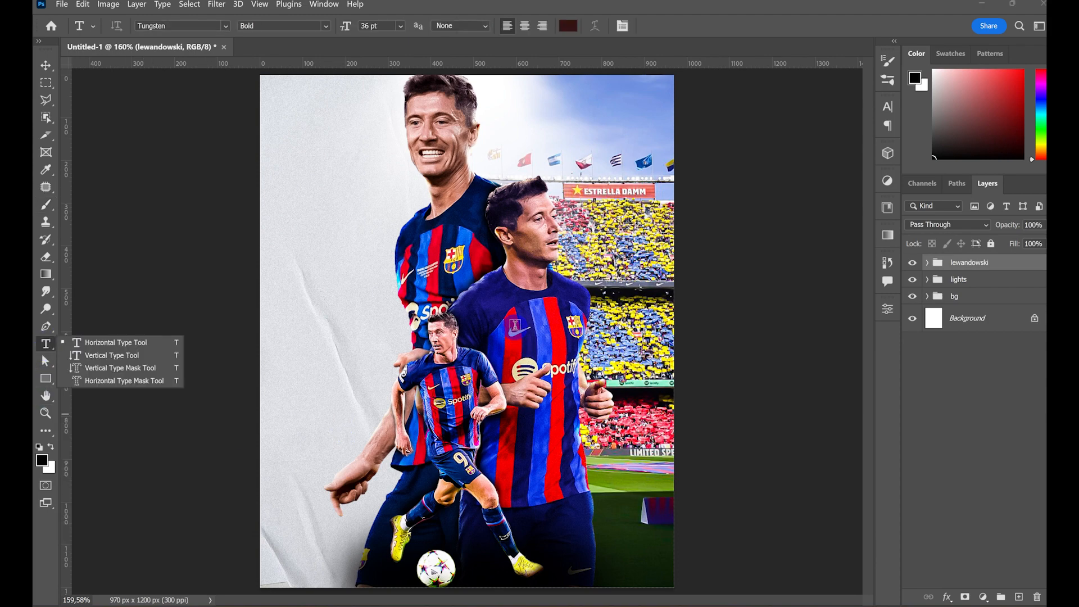
pyautogui.click(494, 329)
pyautogui.click(517, 327)
pyautogui.press('BackSpace')
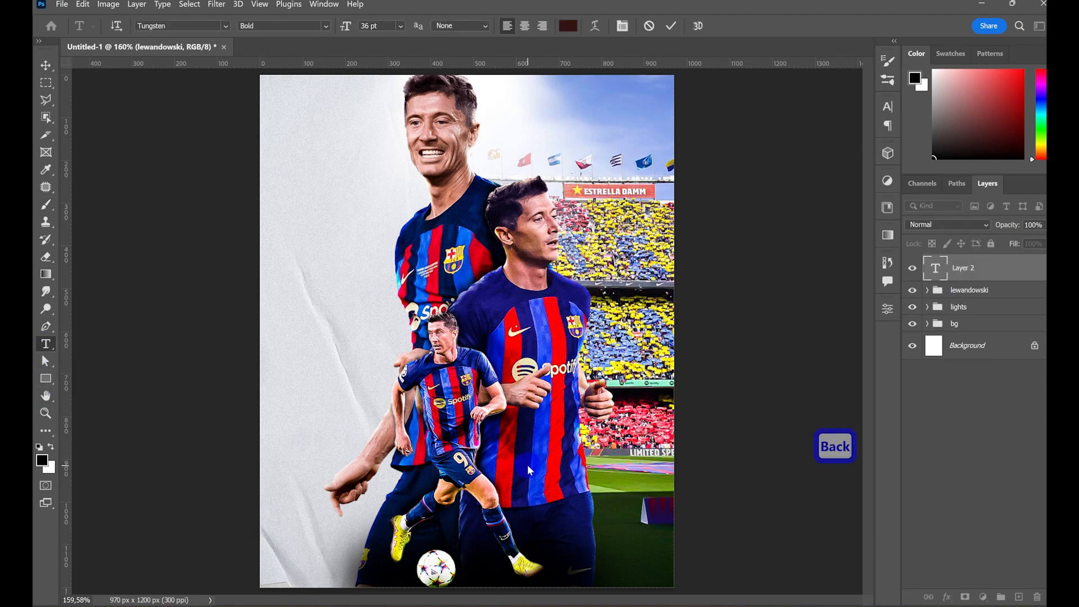
pyautogui.write('9')
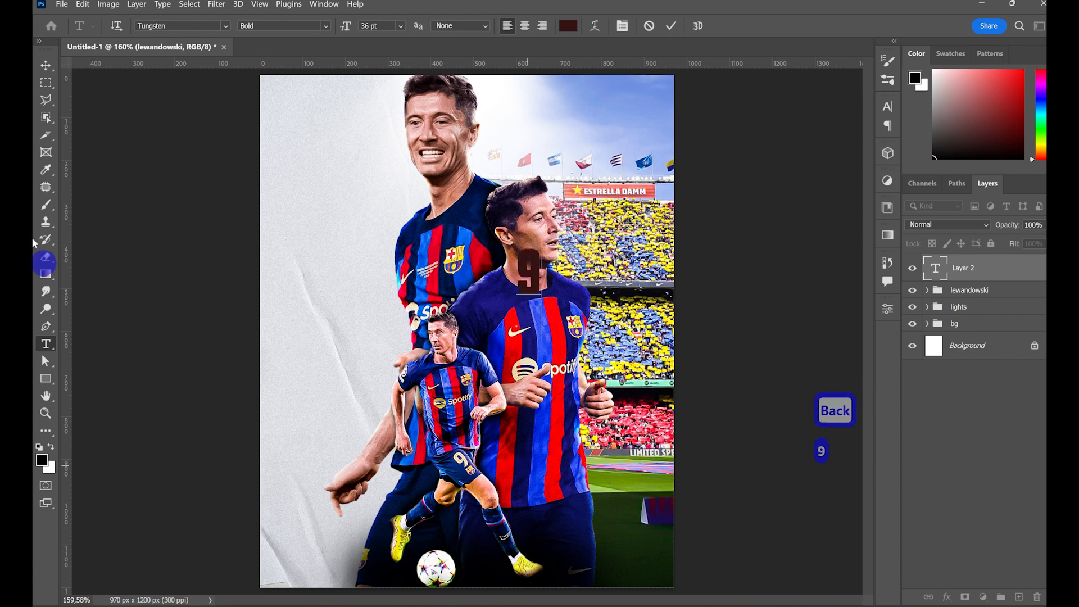
pyautogui.click(45, 65)
# - Set the colour of the number 9 to white, ffffff
pyautogui.click(888, 107)
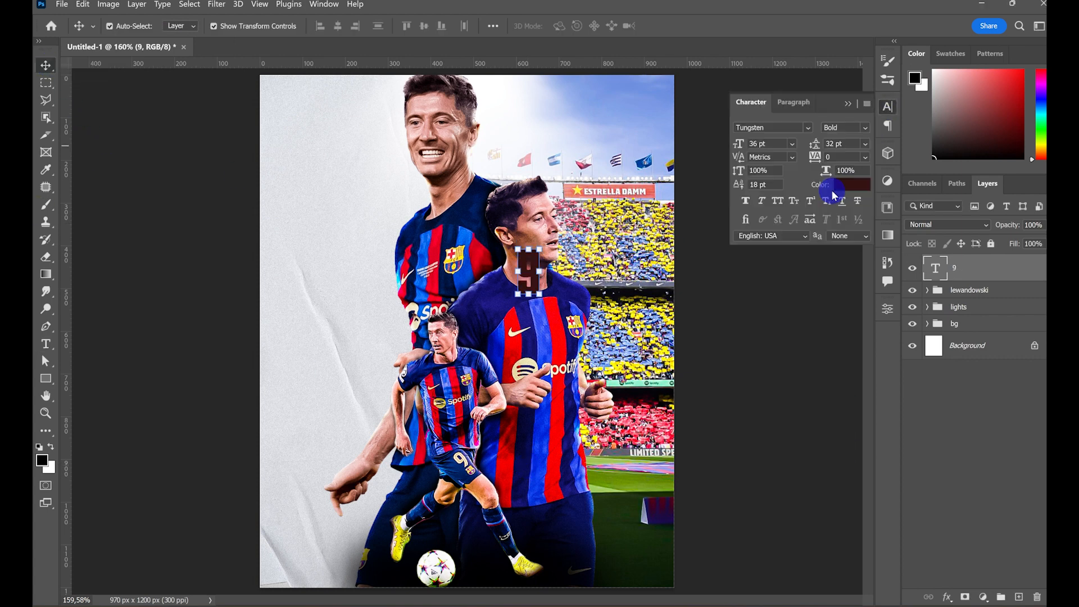
pyautogui.click(843, 185)
pyautogui.write('ffffff')
pyautogui.click(975, 301)
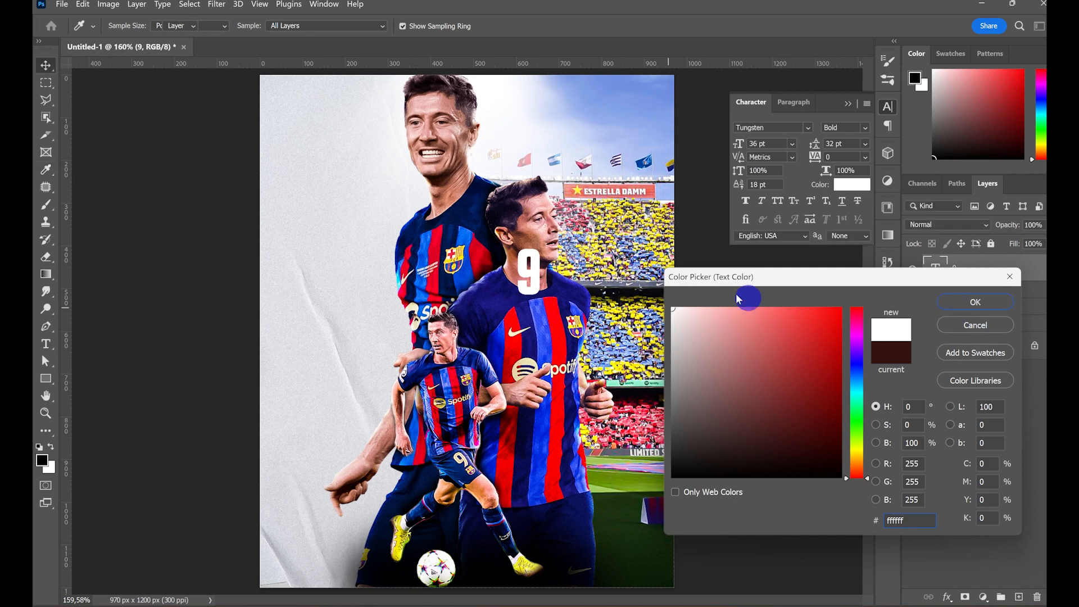
# - Move the 9 onto the lower part of the right player and enlarge it to about 80.58 pt
pyautogui.moveTo(532, 269); pyautogui.dragTo(537, 230)
pyautogui.moveTo(533, 256); pyautogui.dragTo(545, 524)
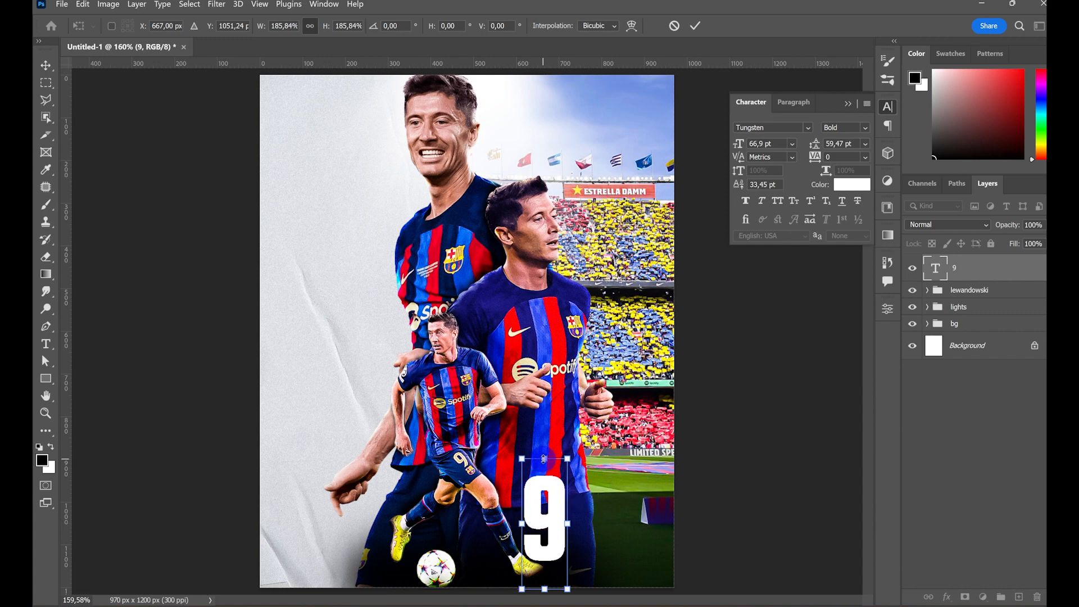
pyautogui.moveTo(544, 459); pyautogui.dragTo(544, 432)
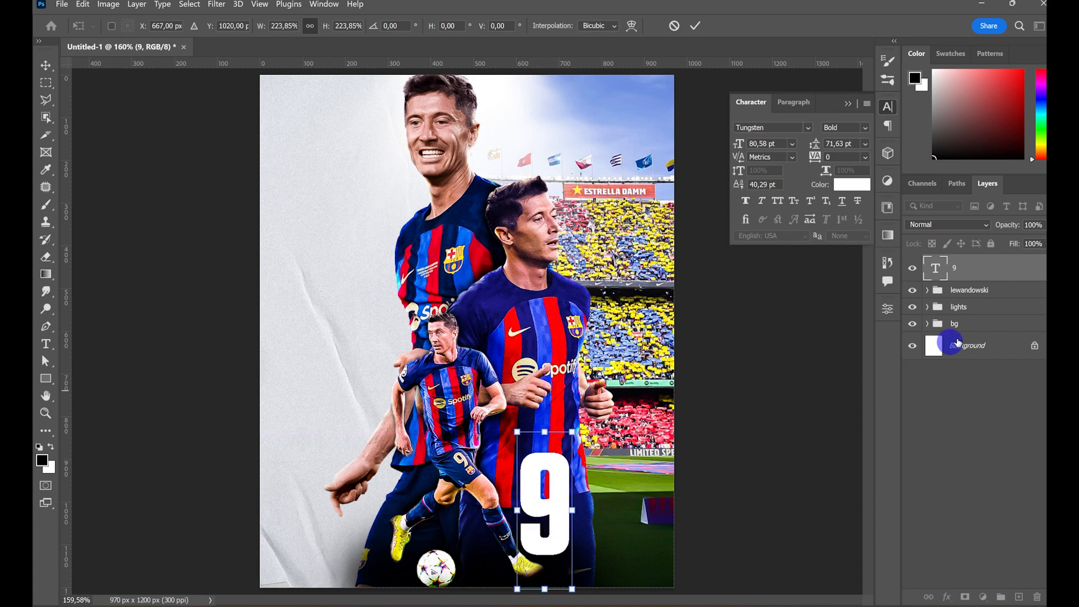
# - Move the 9 layer into the lewandowski group directly beneath the running player's cut-out, and shift the number slightly down
pyautogui.click(926, 291)
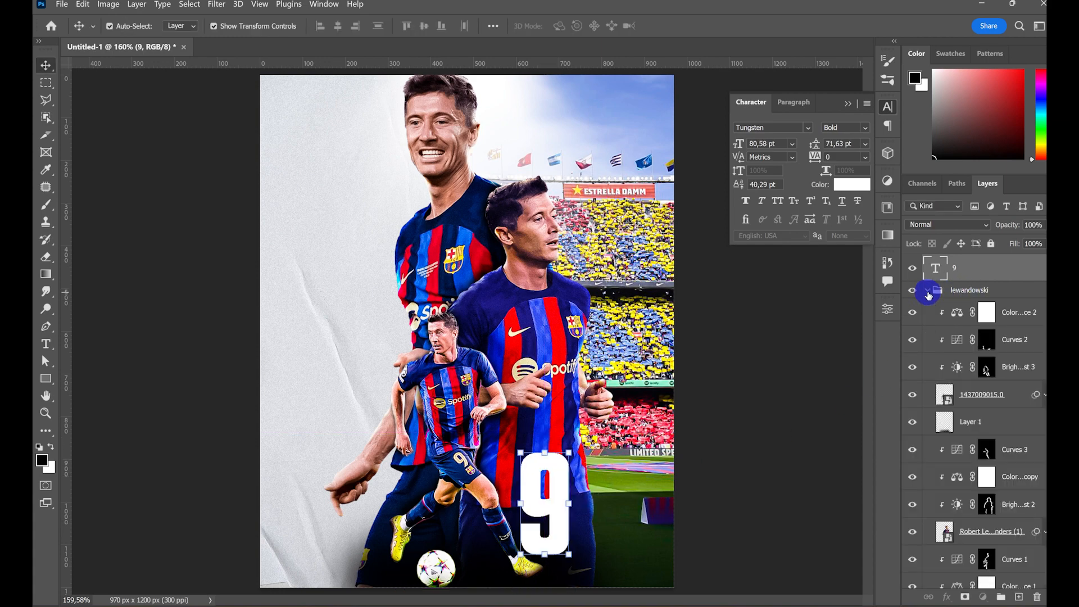
pyautogui.click(927, 292)
pyautogui.click(928, 291)
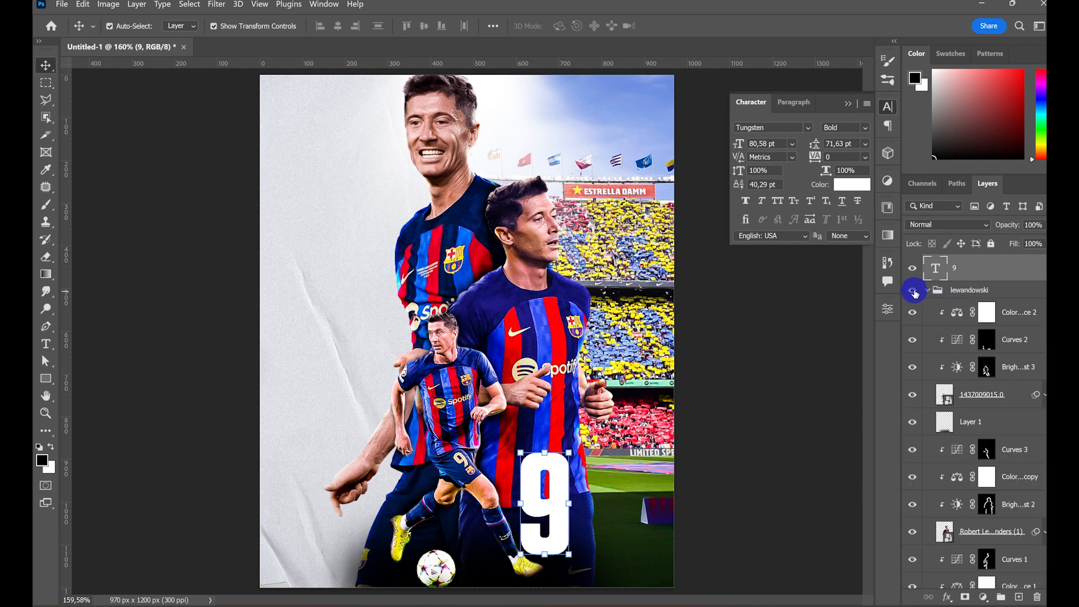
pyautogui.moveTo(989, 268); pyautogui.dragTo(967, 399)
pyautogui.moveTo(551, 498); pyautogui.dragTo(551, 516)
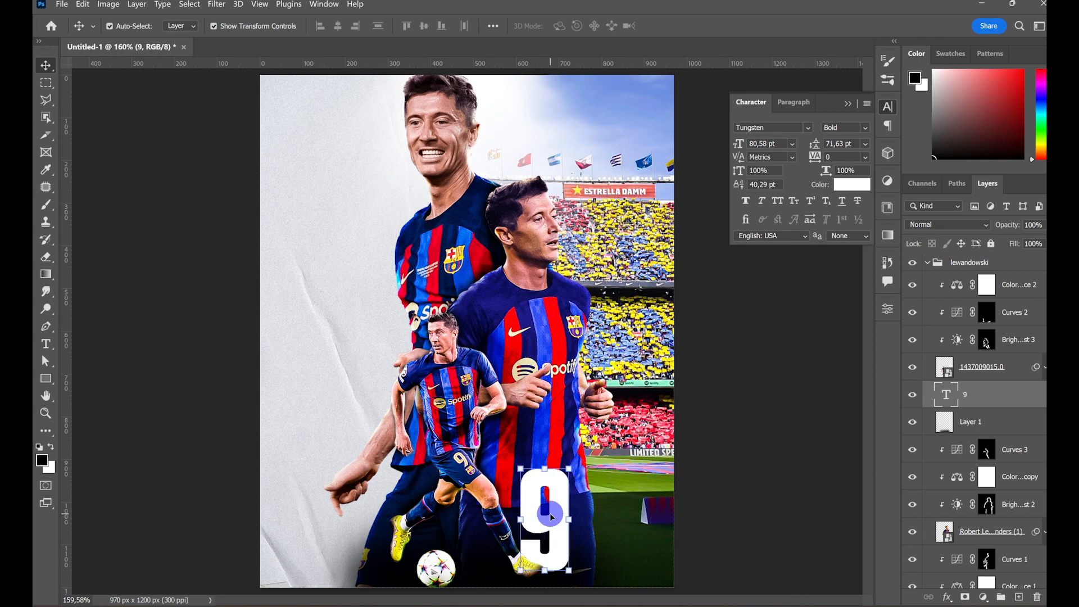
pyautogui.click(848, 103)
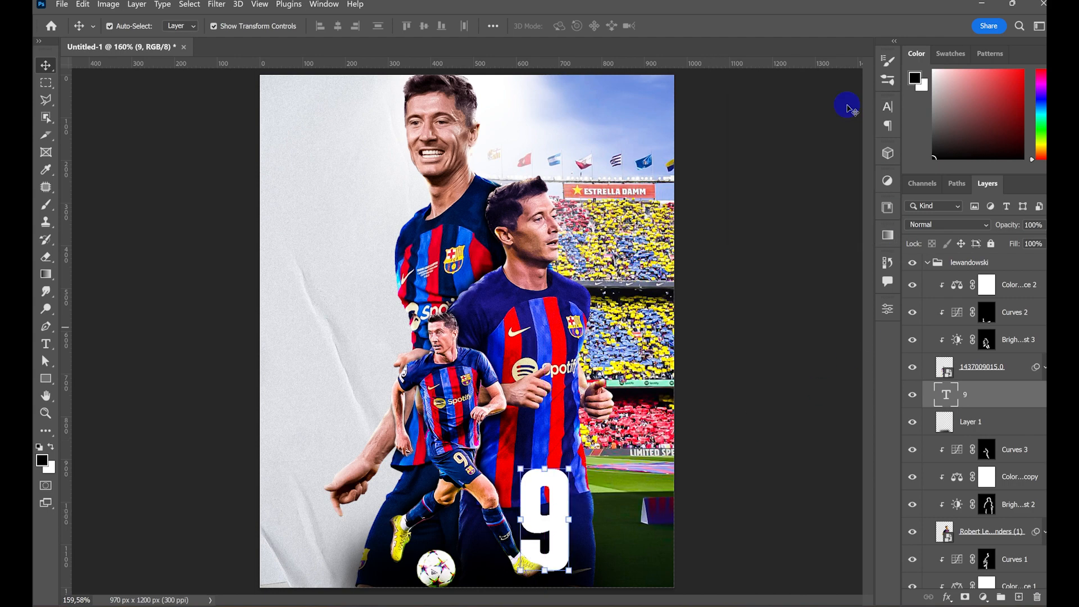
# - Add a drop shadow and a pure red outer glow to the 9 layer
pyautogui.doubleClick(1022, 400)
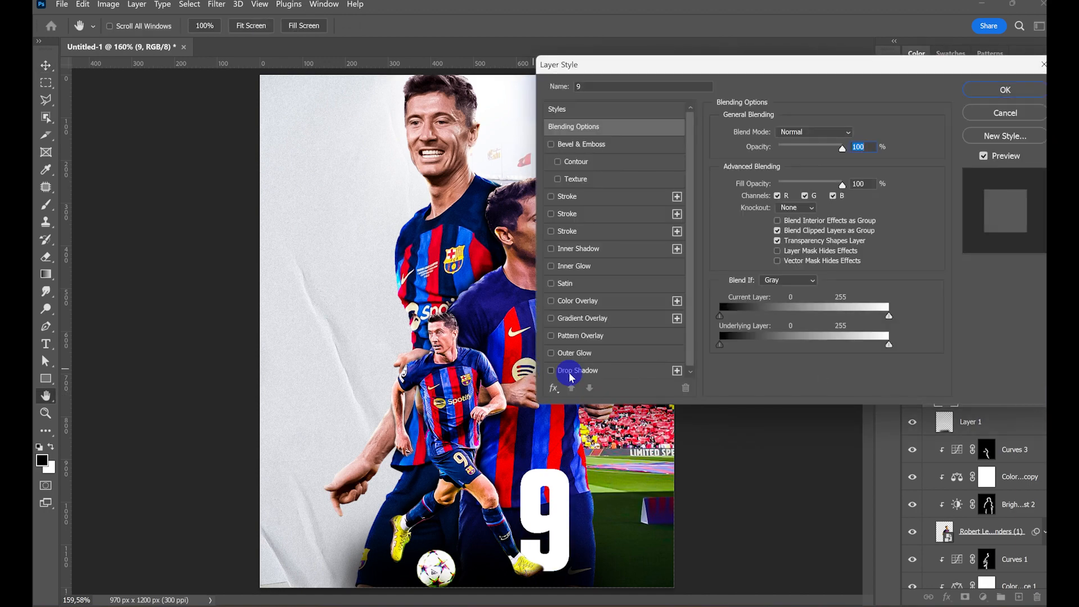
pyautogui.click(570, 371)
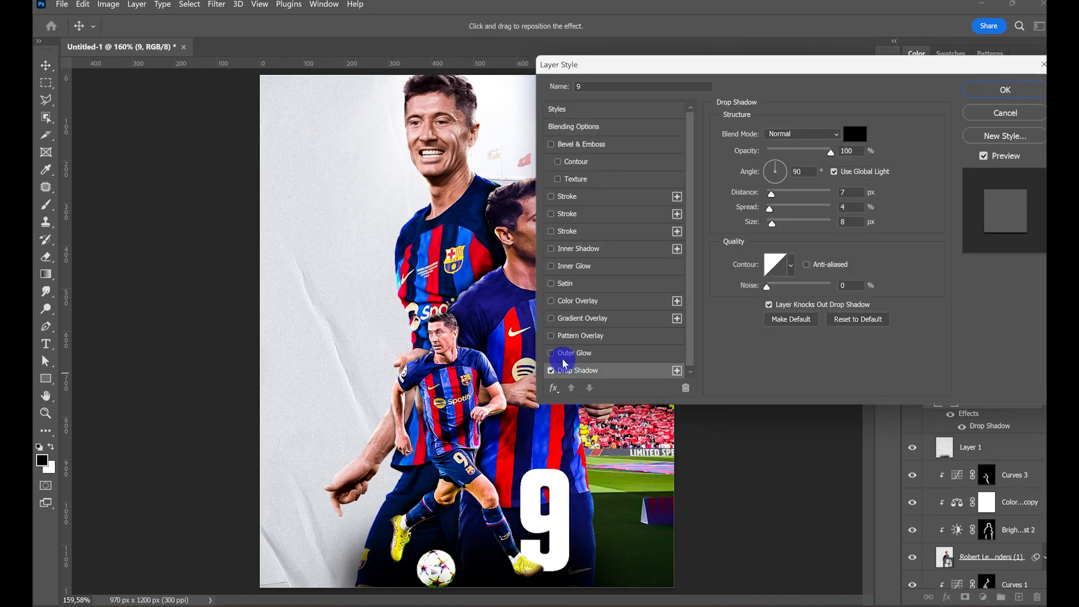
pyautogui.click(565, 355)
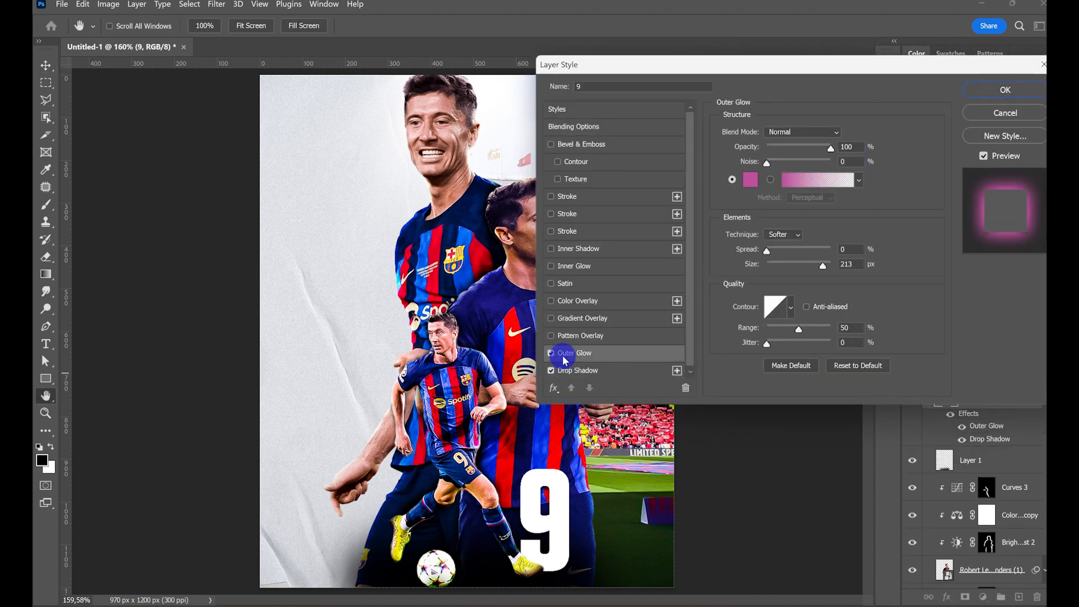
pyautogui.click(748, 179)
pyautogui.moveTo(855, 344); pyautogui.dragTo(855, 308)
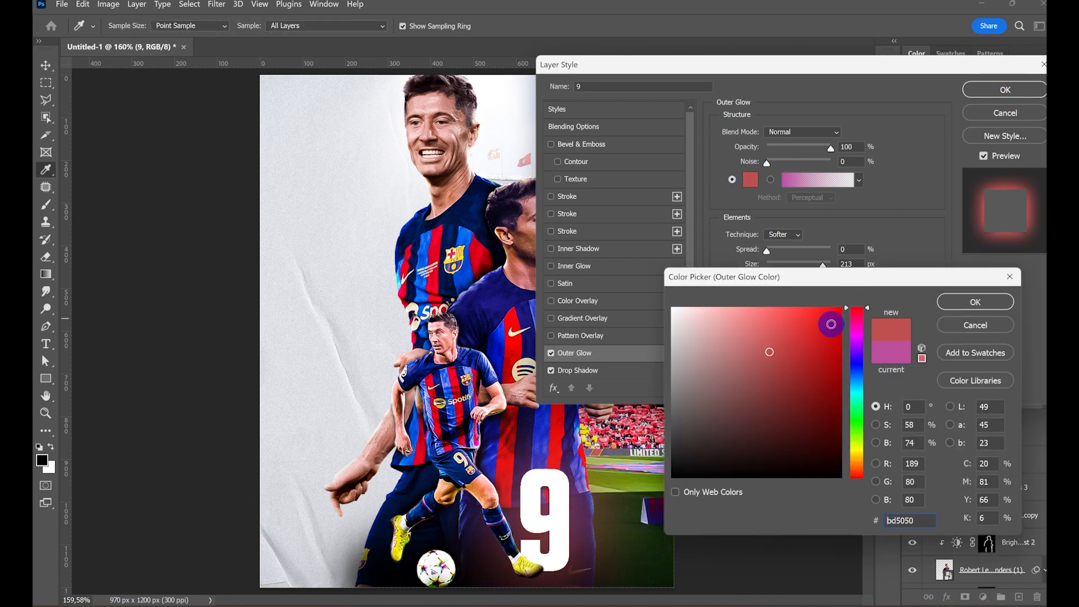
pyautogui.click(843, 304)
pyautogui.click(962, 305)
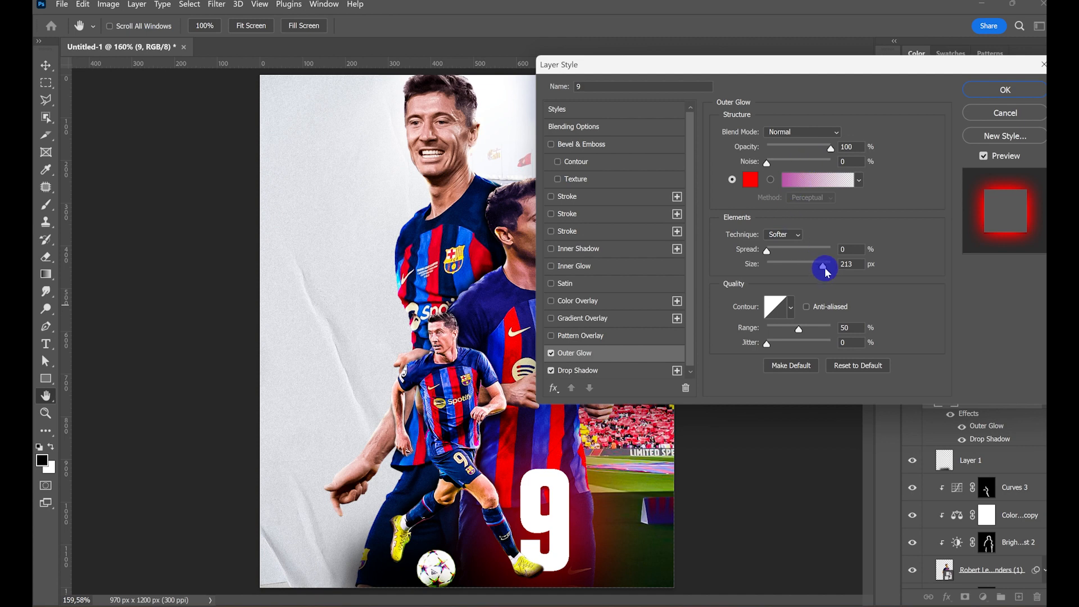
# - Reduce the 9's outer glow to a size of 172 px and 84% opacity, and apply the layer style
pyautogui.moveTo(823, 265)
pyautogui.mouseDown()
pyautogui.moveTo(774, 278)
pyautogui.moveTo(824, 273)
pyautogui.moveTo(814, 276)
pyautogui.mouseUp()
pyautogui.moveTo(830, 148); pyautogui.dragTo(827, 156)
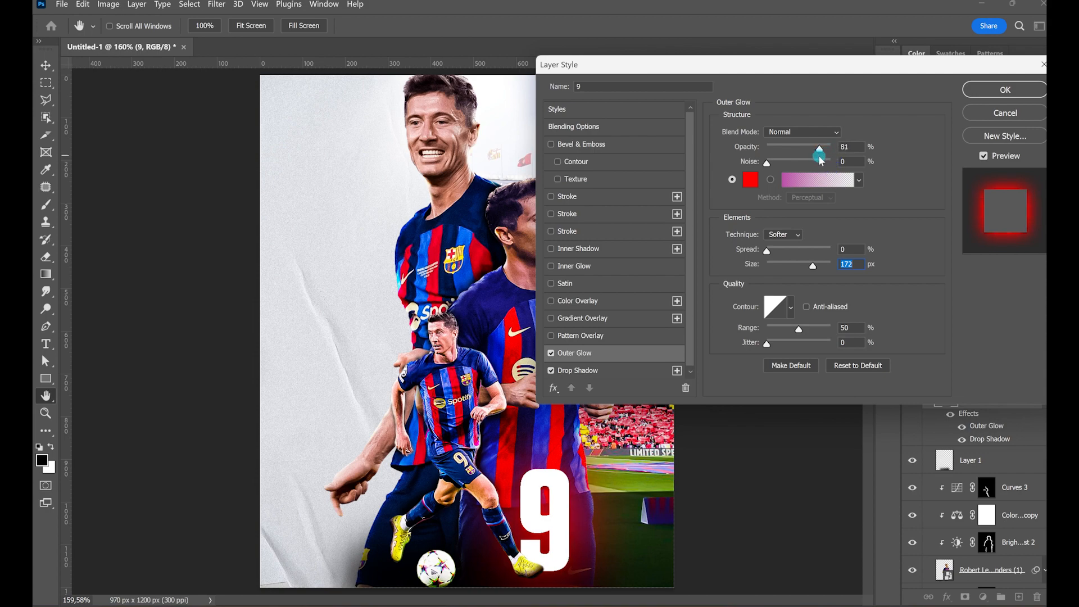
pyautogui.click(1005, 90)
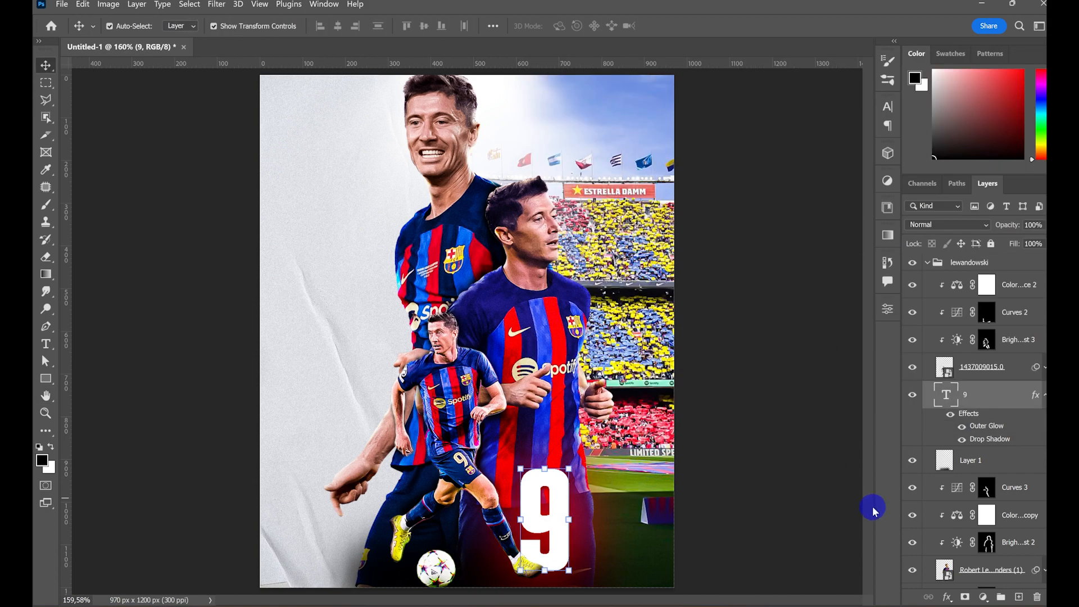
# - Add the vertical text "LEWANDOWSKI" in capitals on a new layer above the collapsed lewandowski group
pyautogui.click(930, 259)
pyautogui.click(927, 262)
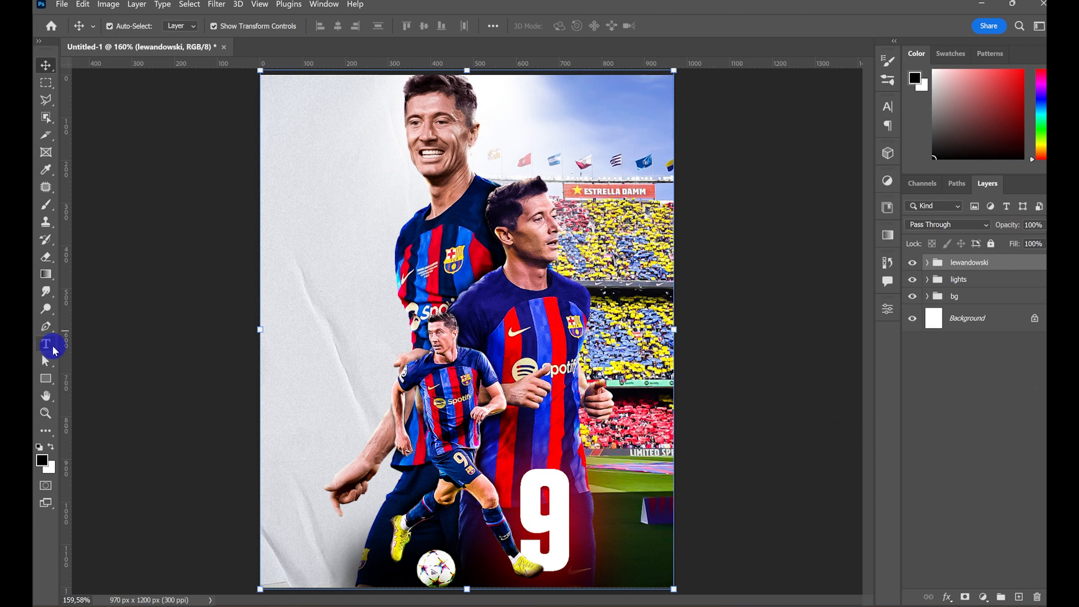
pyautogui.moveTo(55, 352); pyautogui.dragTo(90, 356)
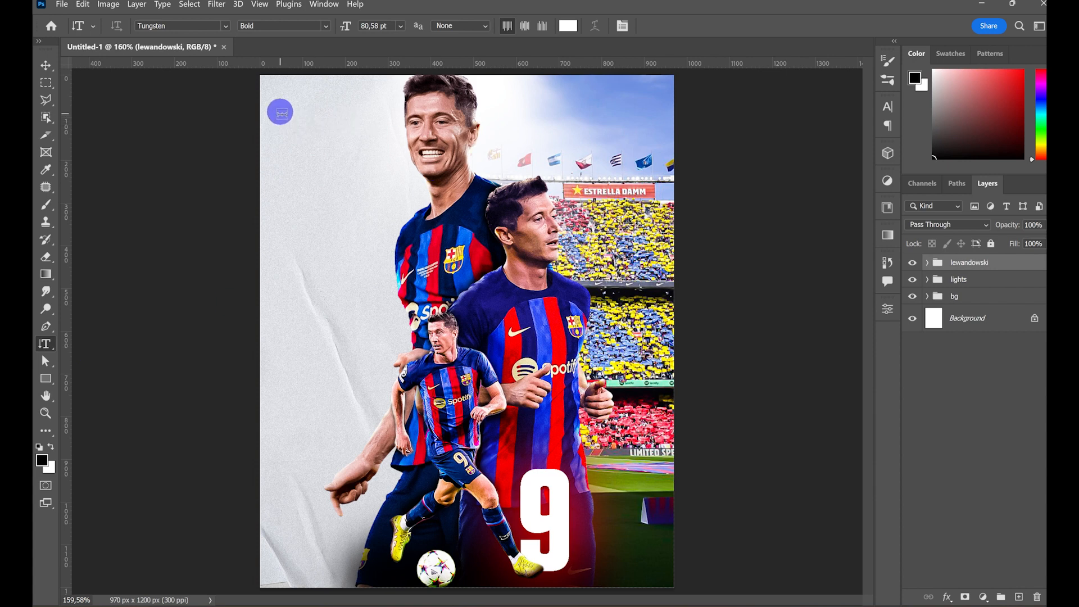
pyautogui.click(299, 227)
pyautogui.press('BackSpace')
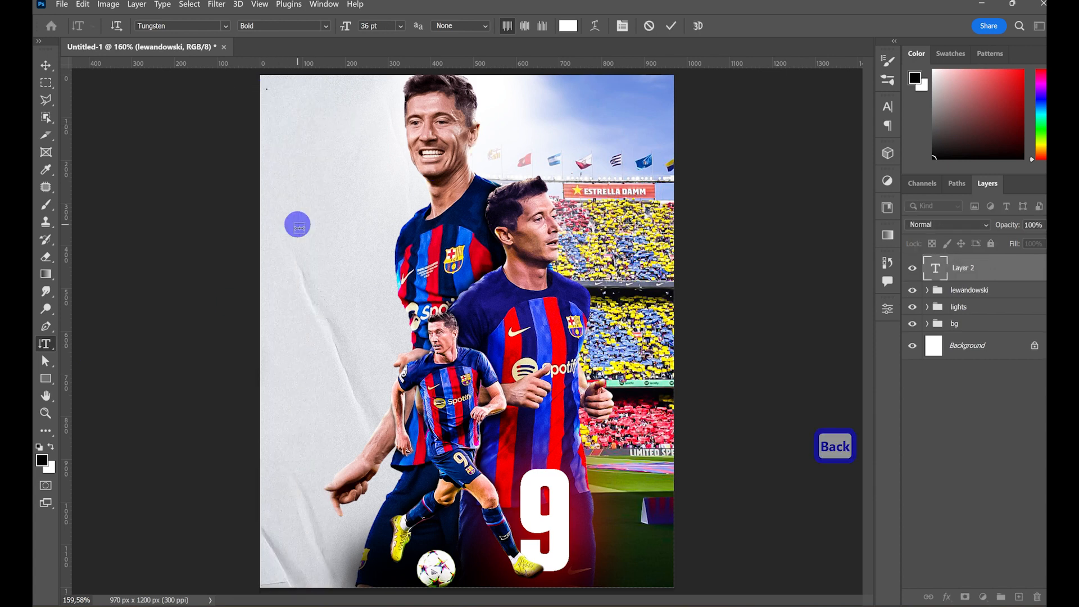
pyautogui.write('I')
pyautogui.press('BackSpace')
pyautogui.press('capslock')
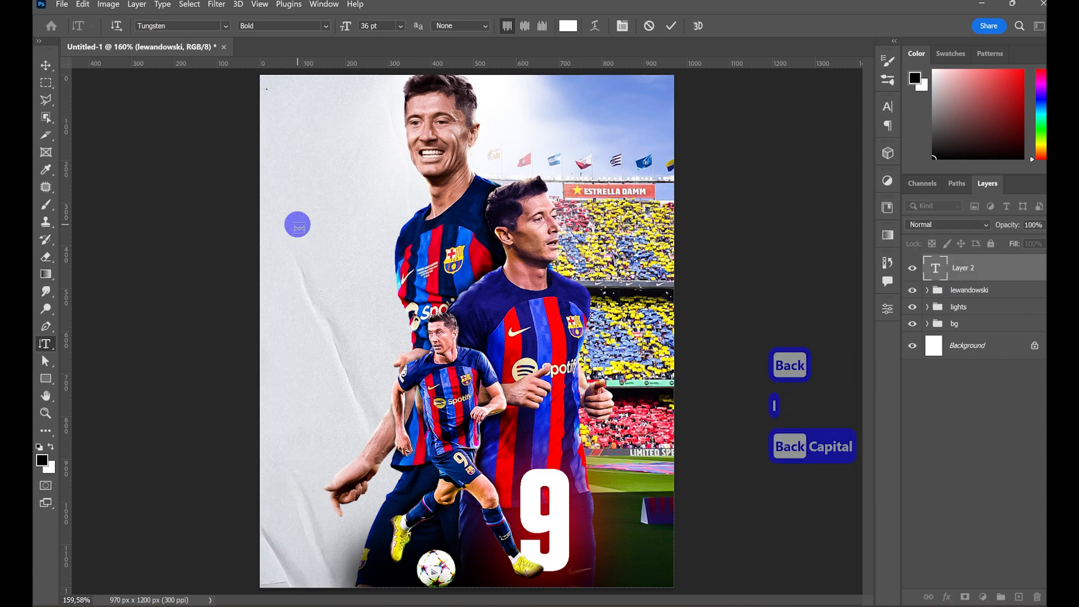
pyautogui.write('LEWANDOWSK')
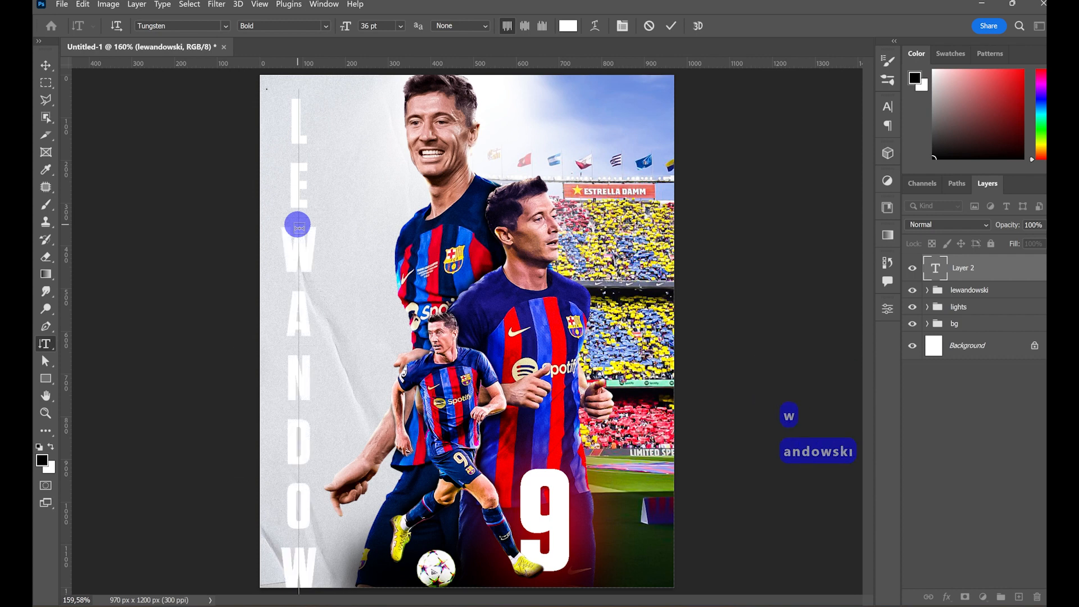
pyautogui.click(37, 67)
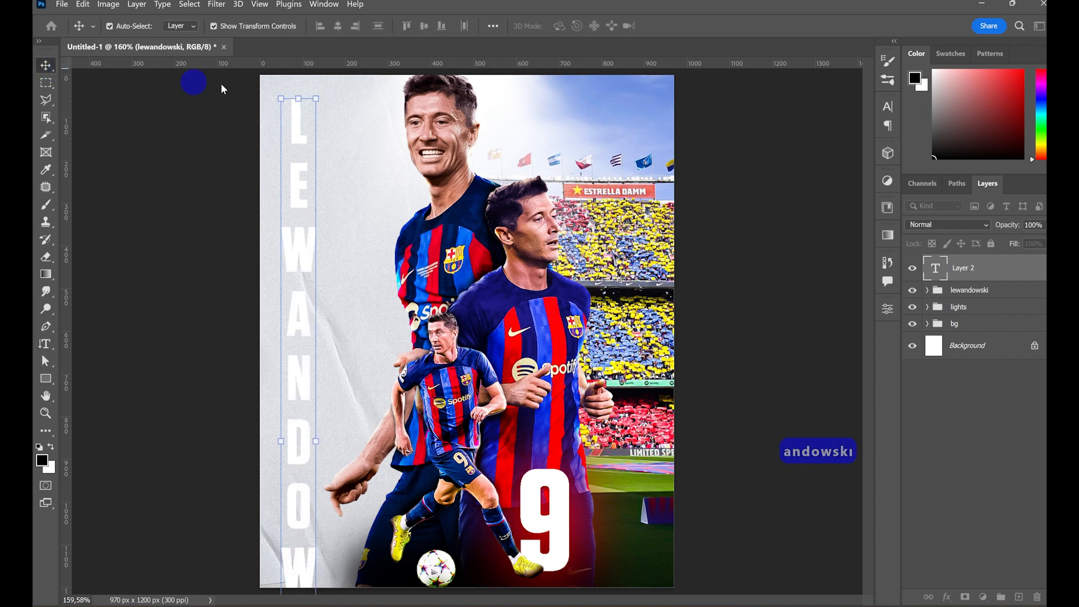
# - Scale the LEWANDOWSKI text to about 72.73% and place it along the poster's left edge, spanning its full height
pyautogui.moveTo(294, 110); pyautogui.dragTo(290, 192)
pyautogui.moveTo(292, 263); pyautogui.dragTo(291, 146)
pyautogui.moveTo(287, 76); pyautogui.dragTo(285, 163)
pyautogui.moveTo(286, 229); pyautogui.dragTo(283, 142)
pyautogui.moveTo(284, 75); pyautogui.dragTo(280, 143)
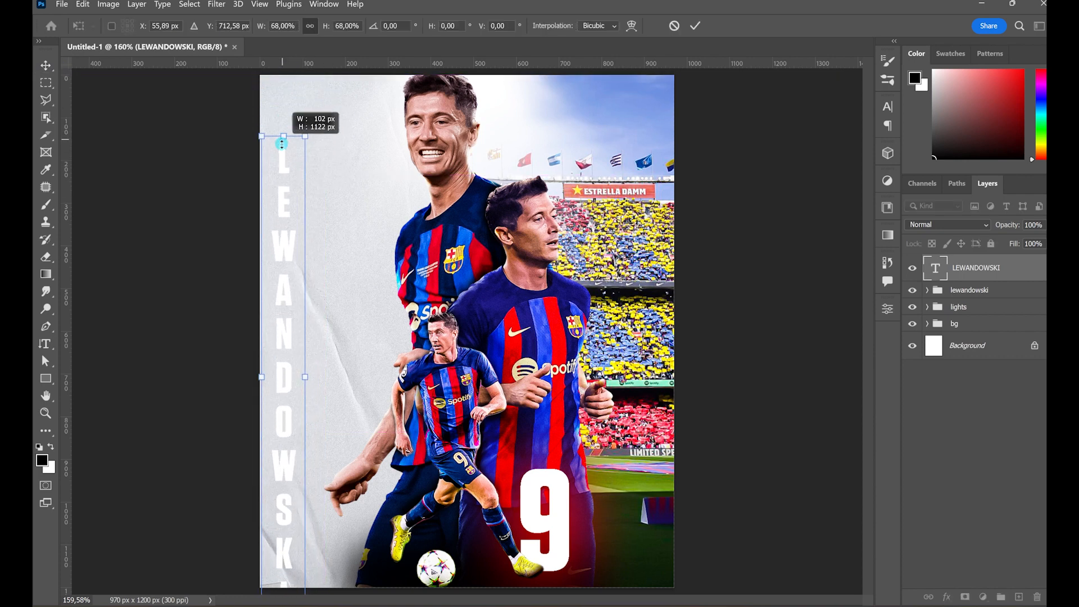
pyautogui.moveTo(288, 214); pyautogui.dragTo(286, 143)
pyautogui.moveTo(287, 546); pyautogui.dragTo(279, 581)
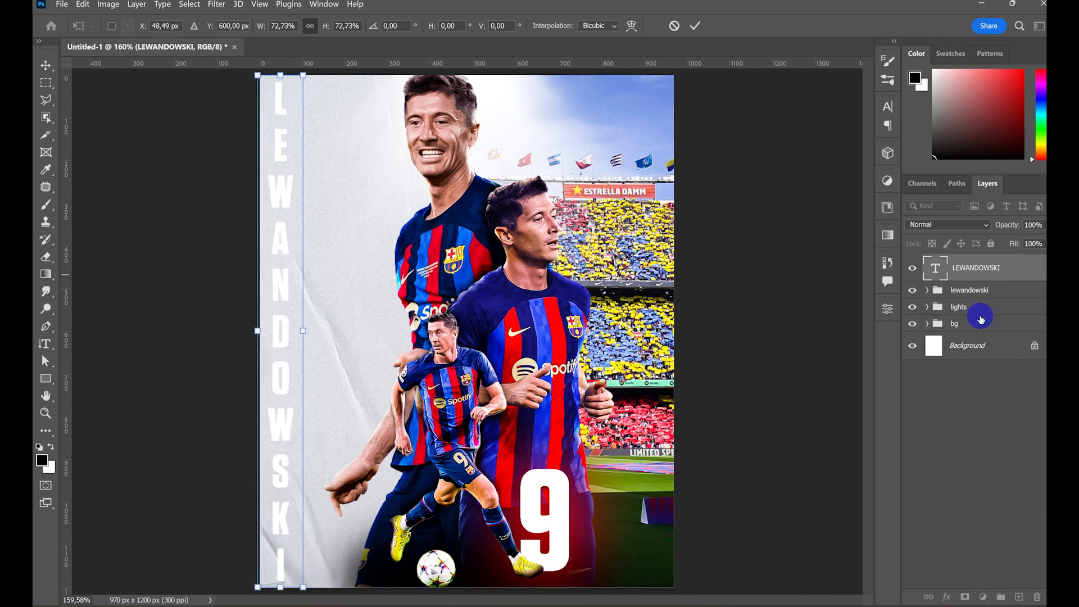
# - Add a red outer glow and a drop shadow with 5 px distance to the LEWANDOWSKI text layer
pyautogui.click(1035, 274)
pyautogui.doubleClick(1035, 273)
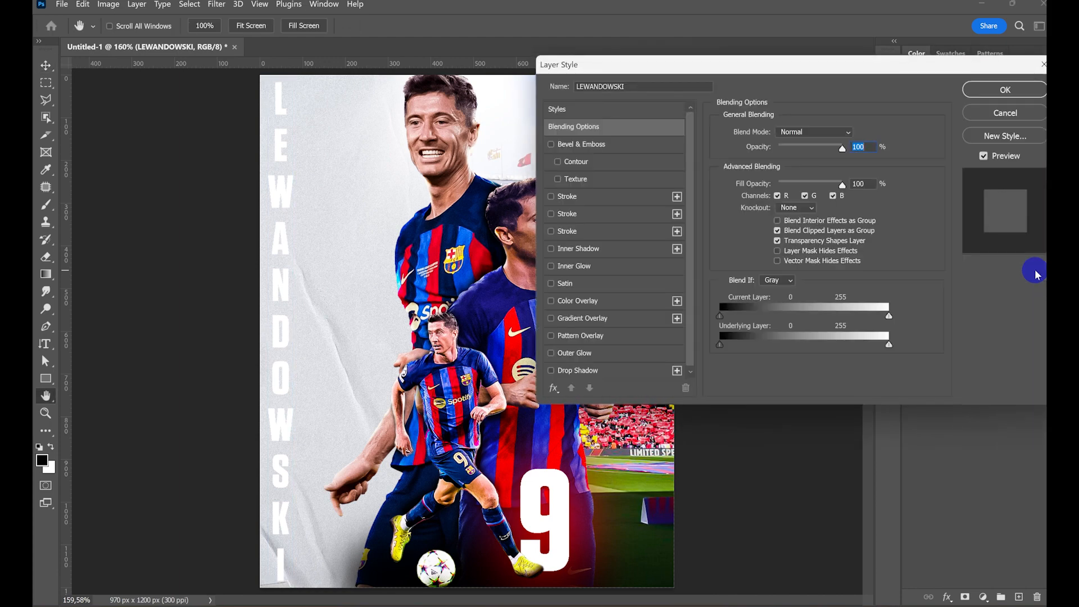
pyautogui.click(566, 370)
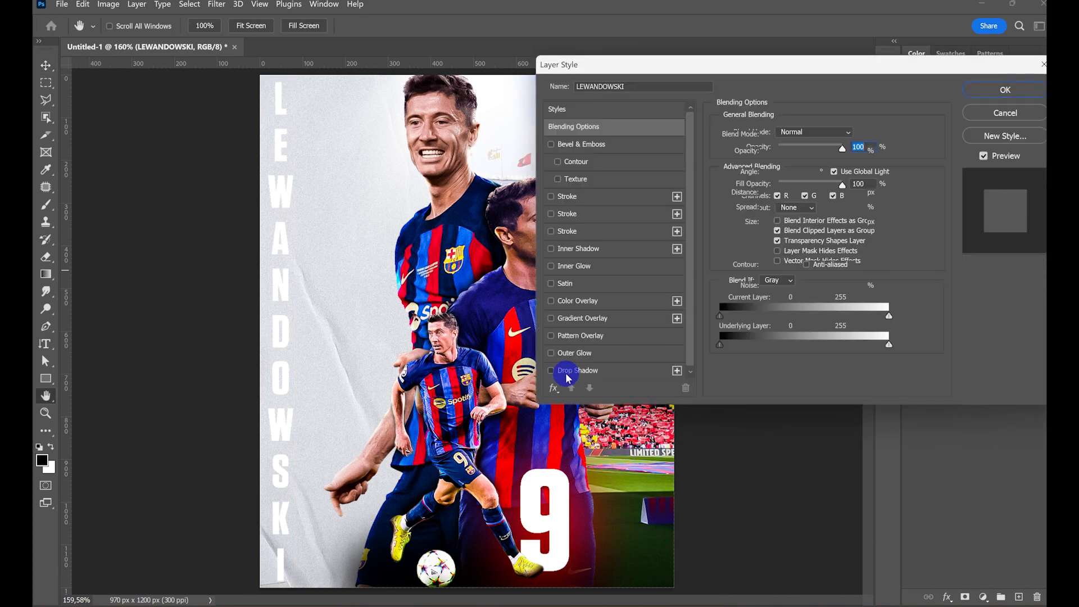
pyautogui.click(551, 353)
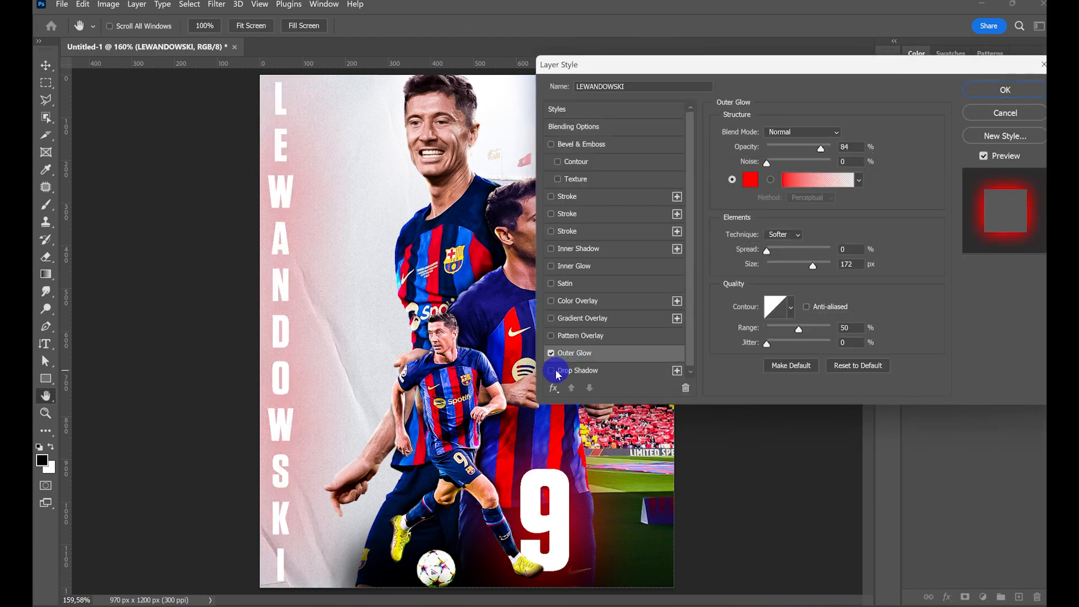
pyautogui.click(597, 370)
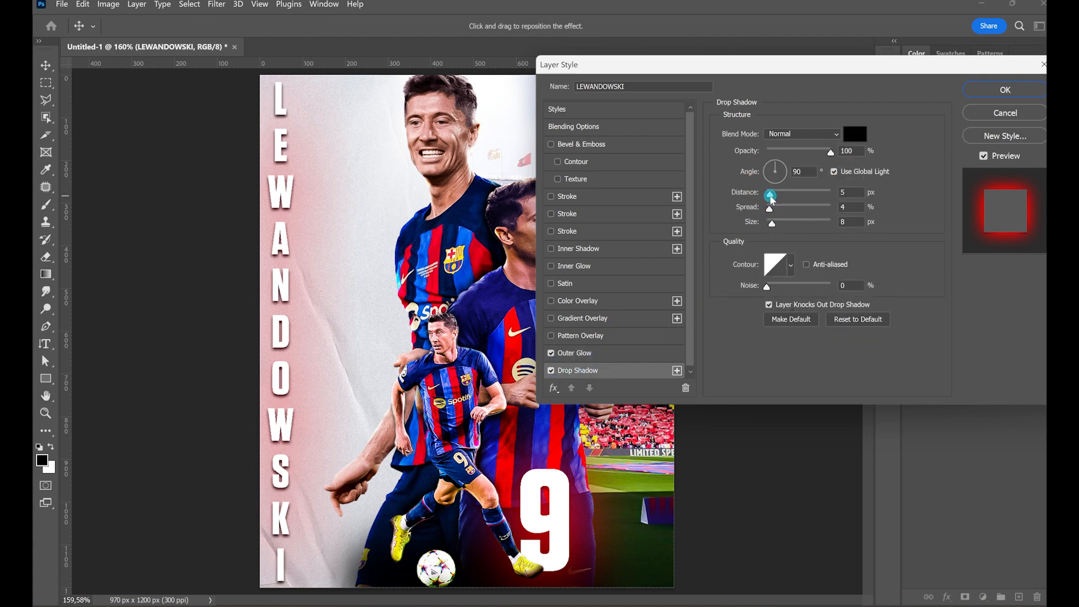
pyautogui.click(590, 353)
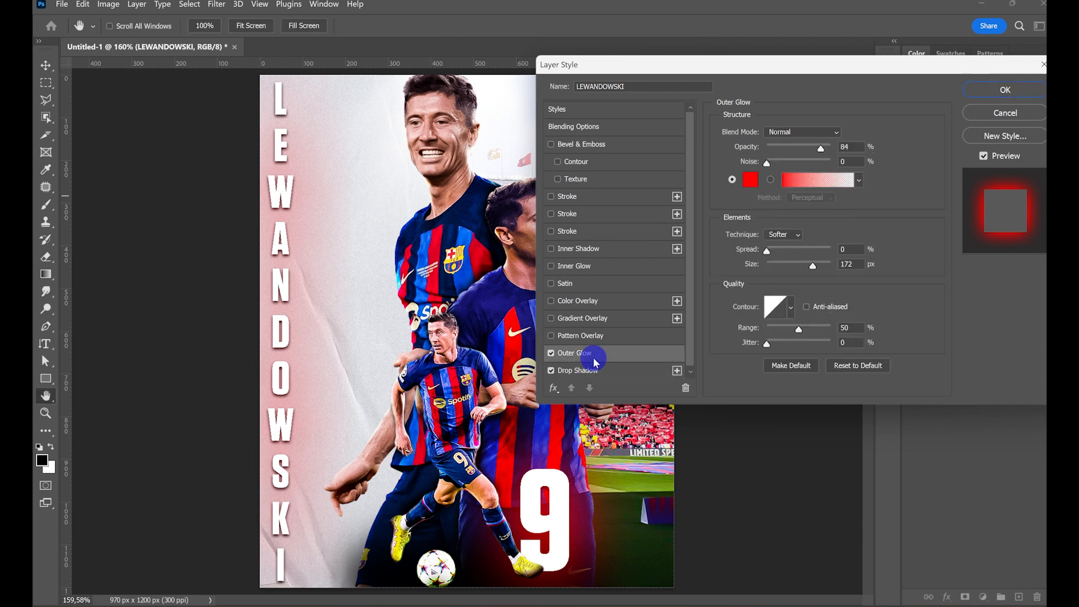
# - Edit the LEWANDOWSKI text's outer glow gradient, setting its end colour stop to blue 0000ff
pyautogui.click(812, 178)
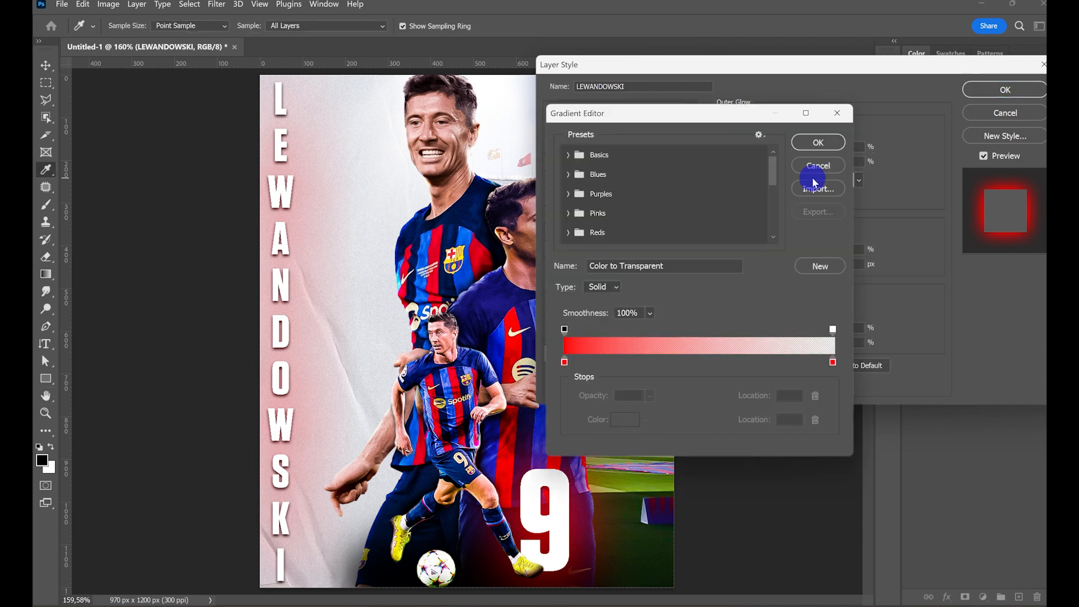
pyautogui.click(834, 363)
pyautogui.click(627, 420)
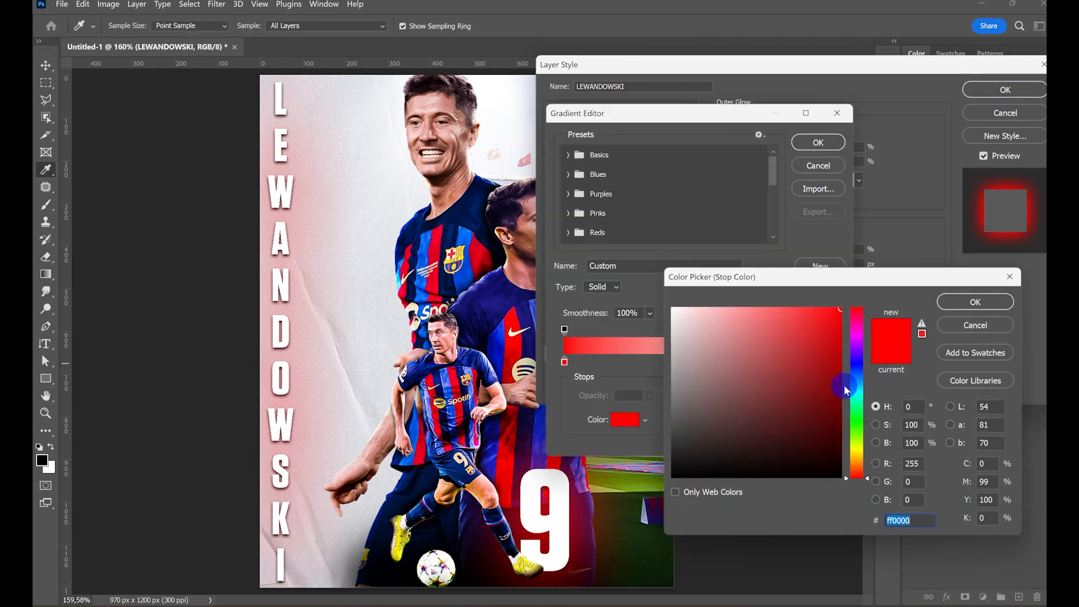
pyautogui.click(856, 364)
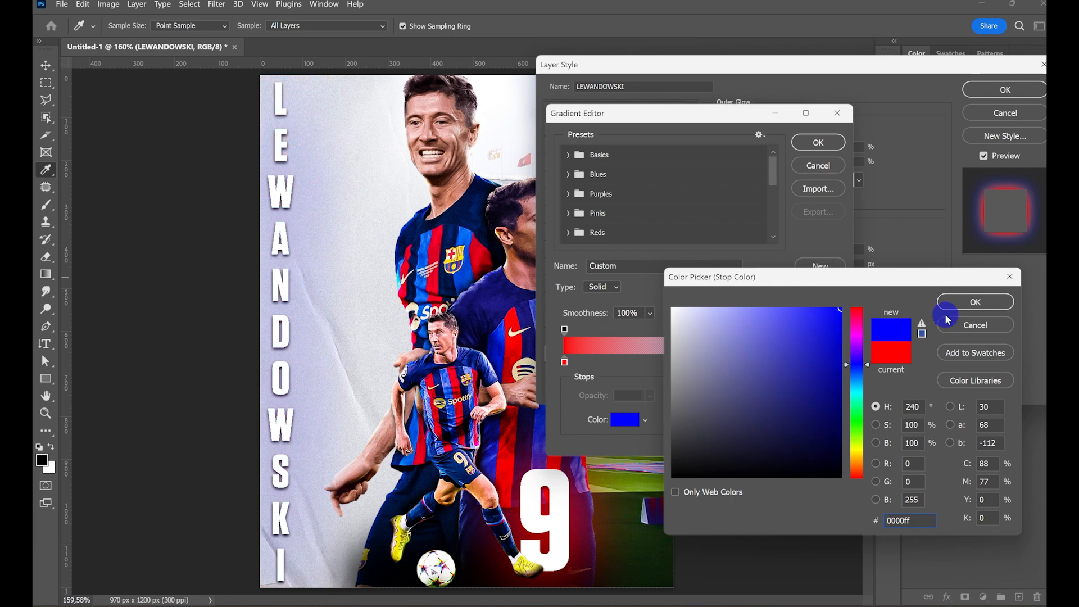
pyautogui.click(950, 307)
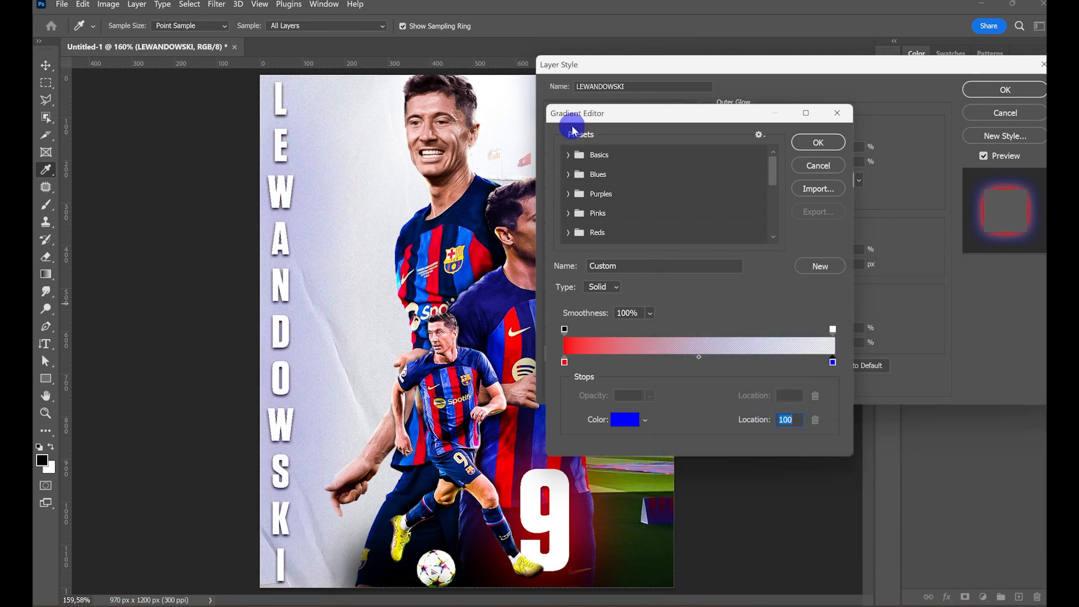
# - Load the Red_05 preset from the Reds gradients and change its starting colour stop to bright red
pyautogui.scroll(-1, 571, 182)
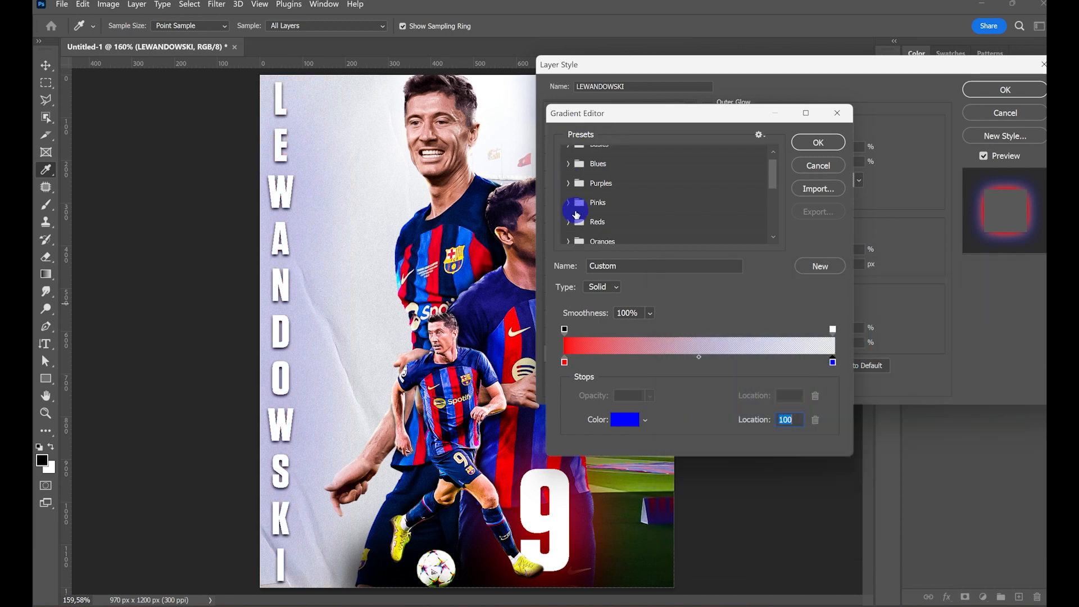
pyautogui.click(568, 213)
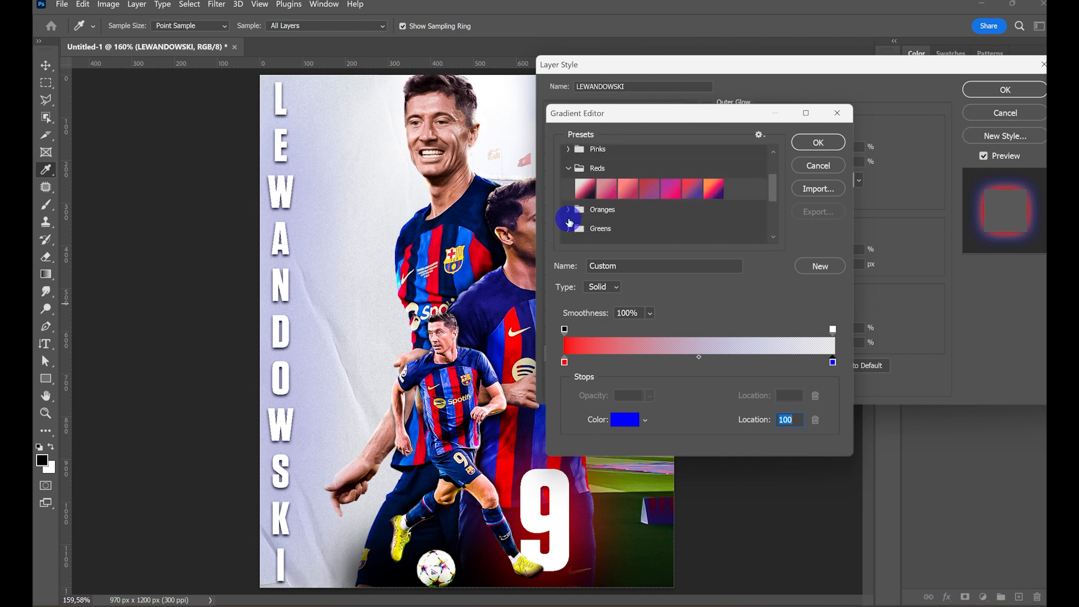
pyautogui.click(670, 188)
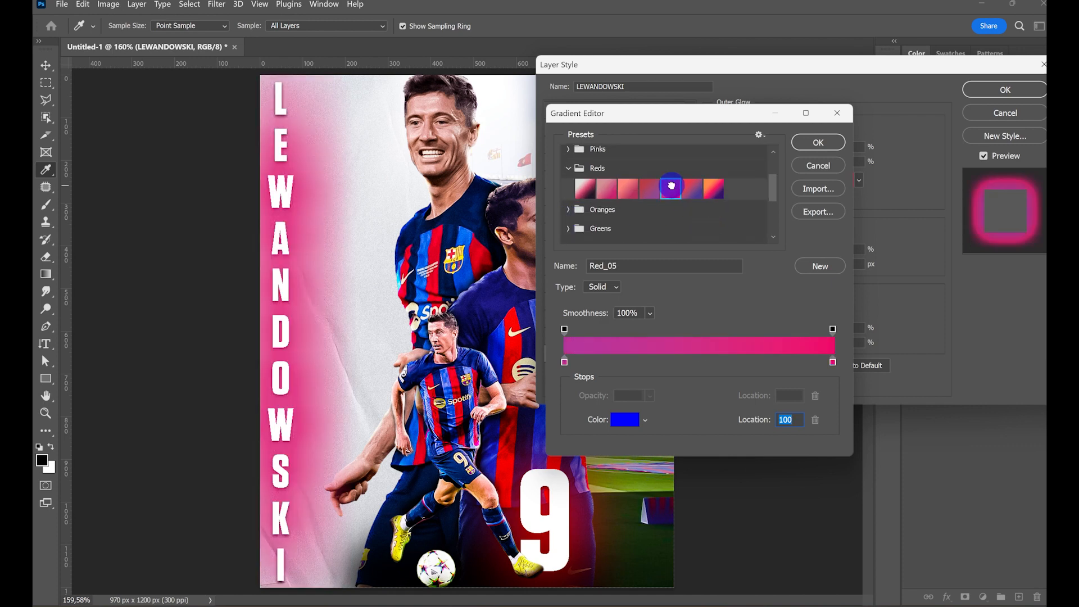
pyautogui.click(564, 363)
pyautogui.click(621, 420)
pyautogui.moveTo(852, 355); pyautogui.dragTo(857, 292)
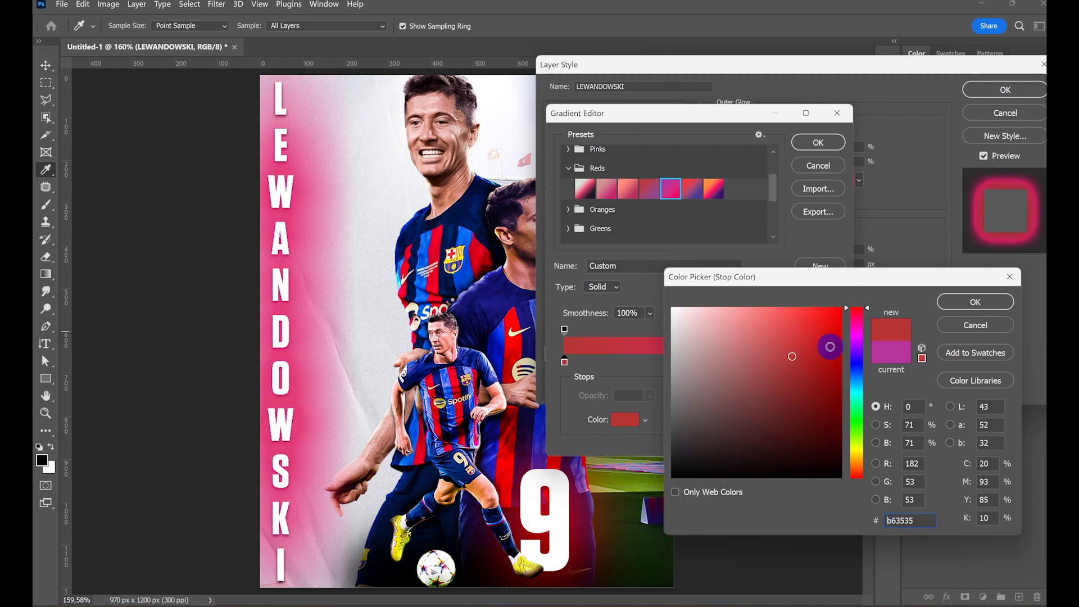
pyautogui.click(830, 346)
pyautogui.click(947, 303)
# - Set the glow gradient's end colour stop to blue 001eff and apply the red-to-blue gradient
pyautogui.click(833, 363)
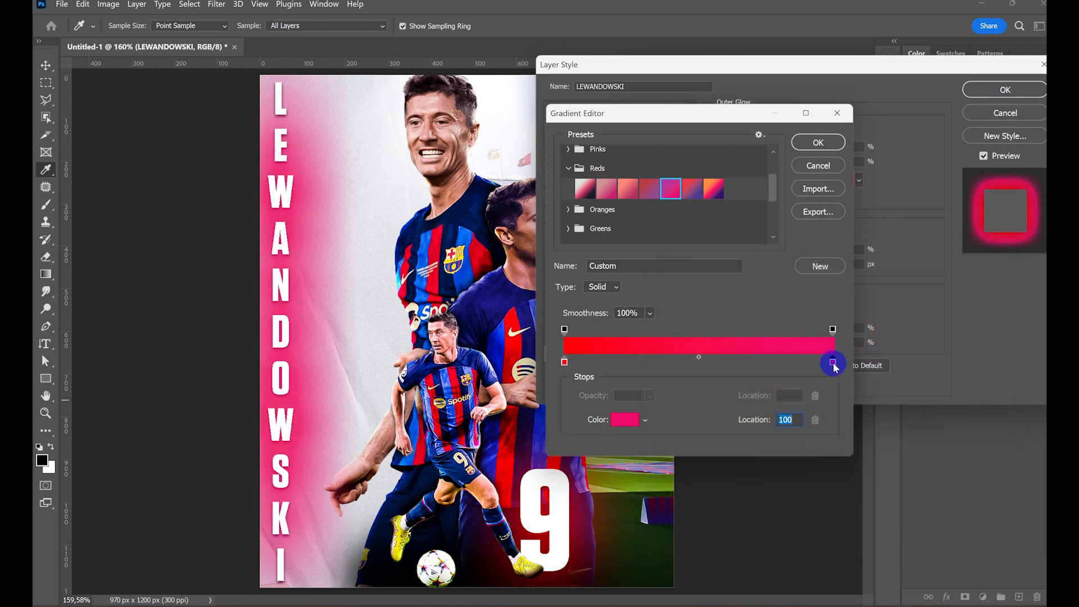
pyautogui.click(629, 421)
pyautogui.click(856, 368)
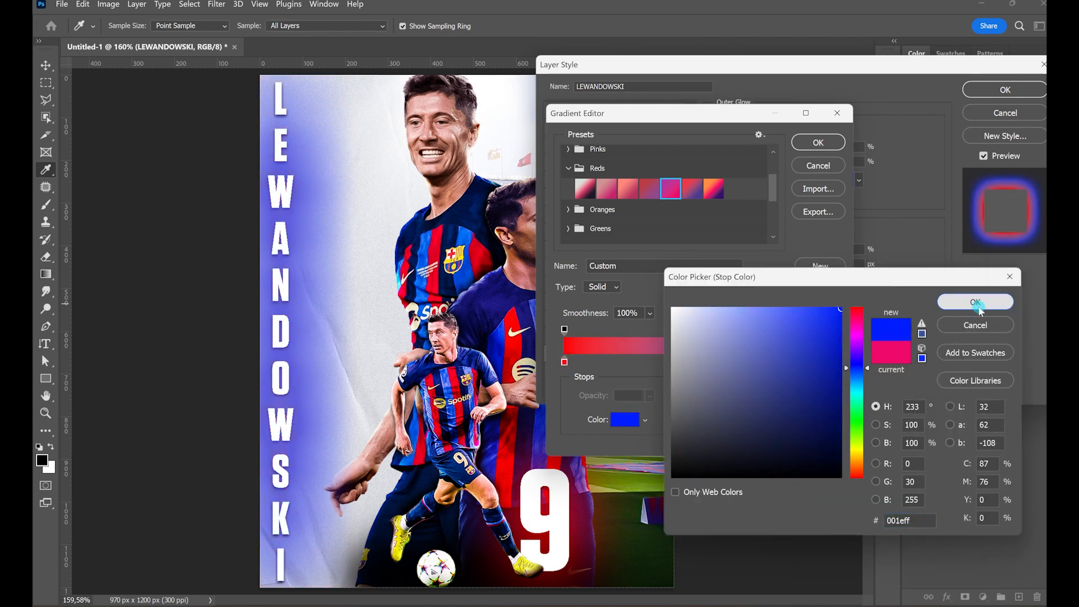
pyautogui.click(976, 302)
pyautogui.click(818, 142)
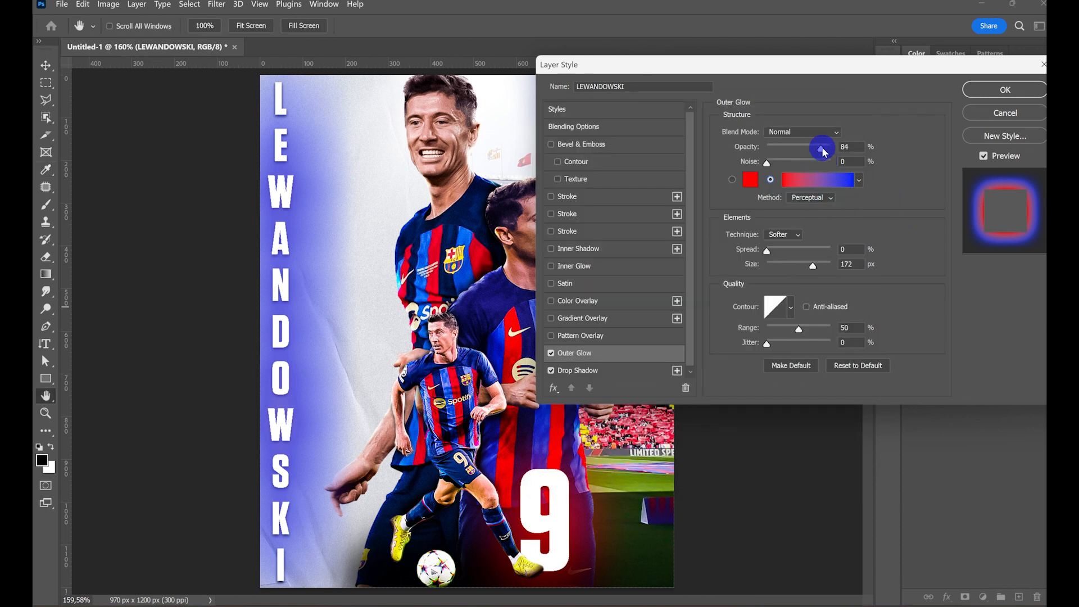
# - Set the outer glow's gradient method to Classic and lower its opacity to 38%
pyautogui.moveTo(821, 149)
pyautogui.mouseDown()
pyautogui.moveTo(840, 153)
pyautogui.moveTo(803, 158)
pyautogui.mouseUp()
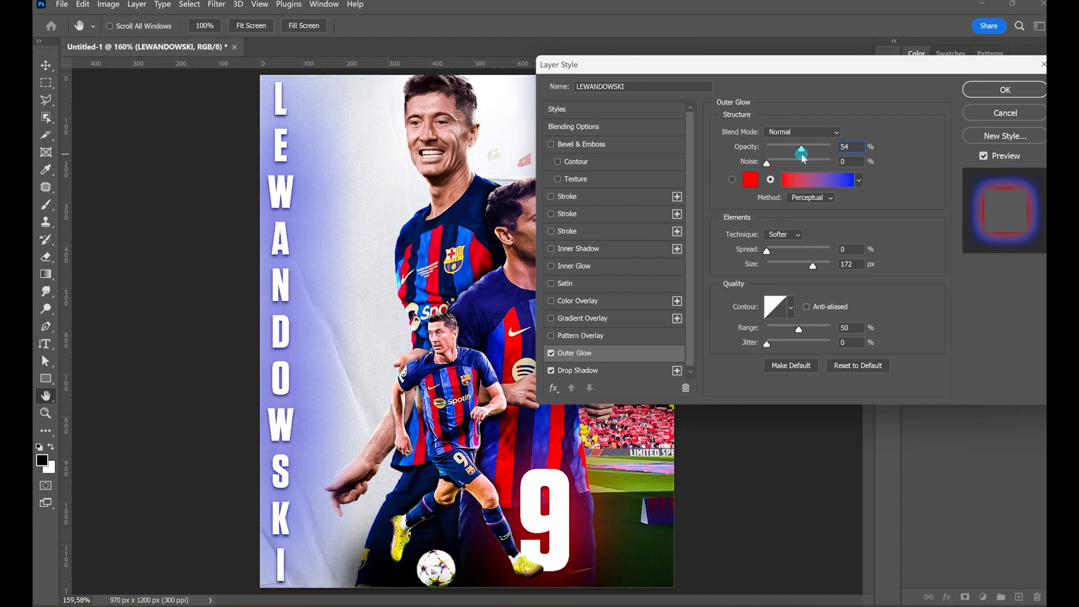
pyautogui.click(811, 197)
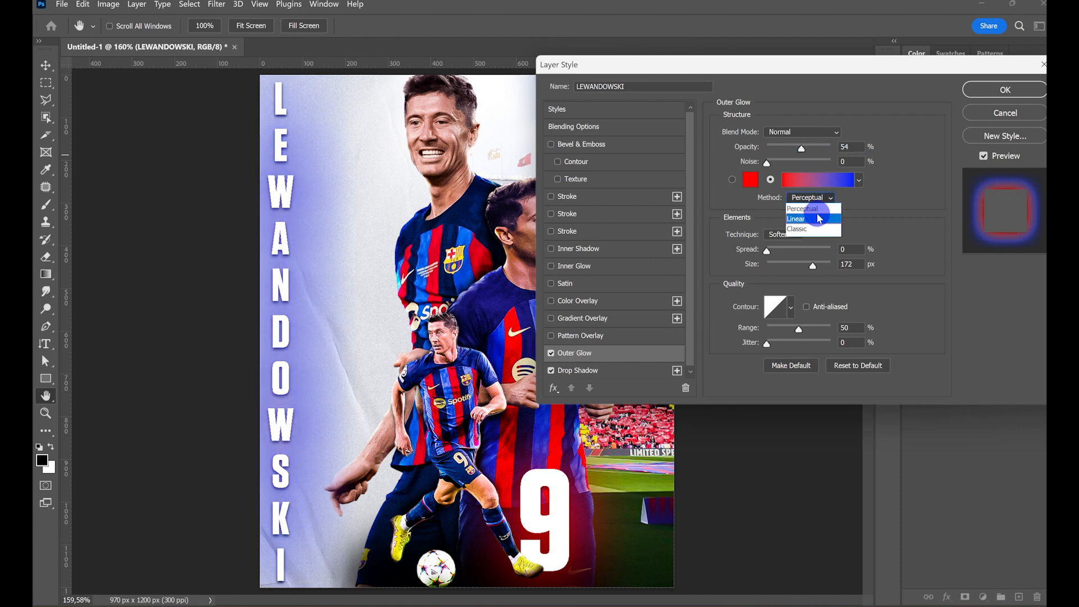
pyautogui.click(820, 229)
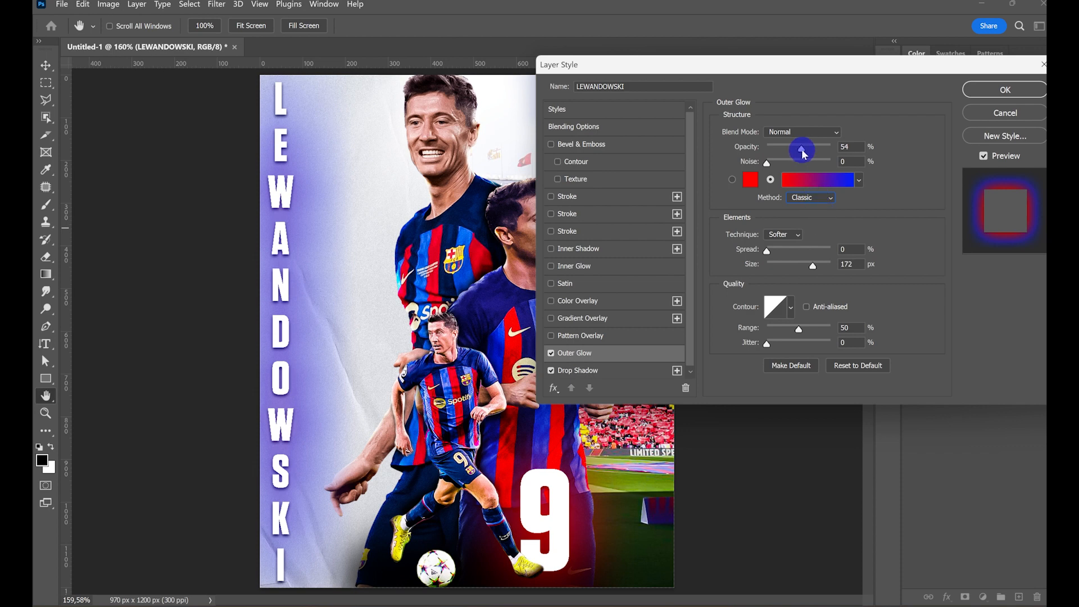
pyautogui.moveTo(801, 154); pyautogui.dragTo(790, 157)
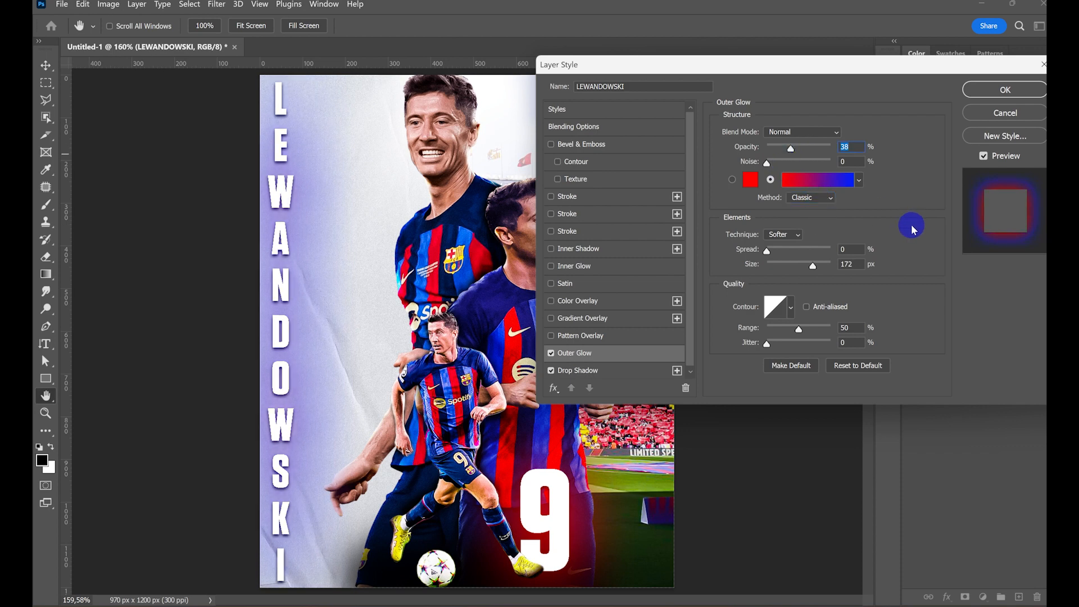
# - Split the text's Underlying Layer Blend If range to 0/164 and 223/243, apply the style, and set the LEWANDOWSKI layer's fill to 62%
pyautogui.click(574, 126)
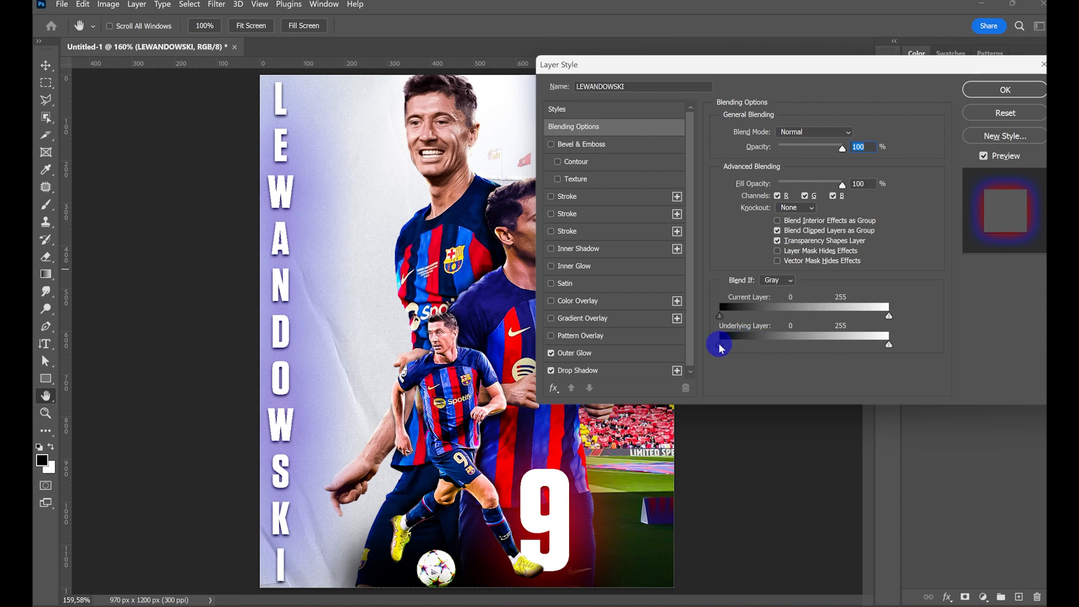
pyautogui.moveTo(777, 349); pyautogui.dragTo(852, 351)
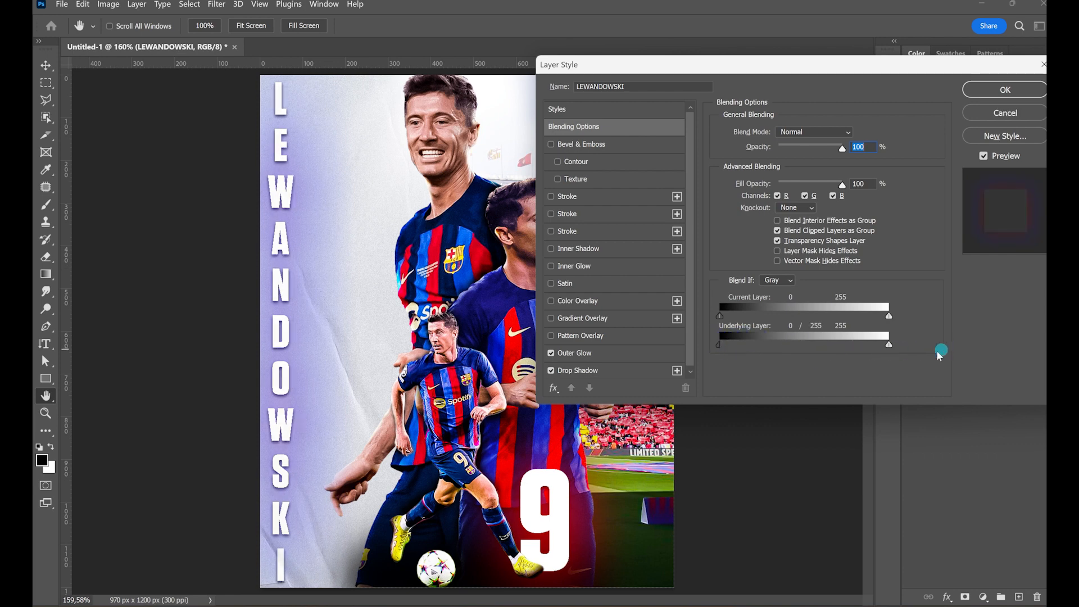
pyautogui.moveTo(836, 348); pyautogui.dragTo(864, 345)
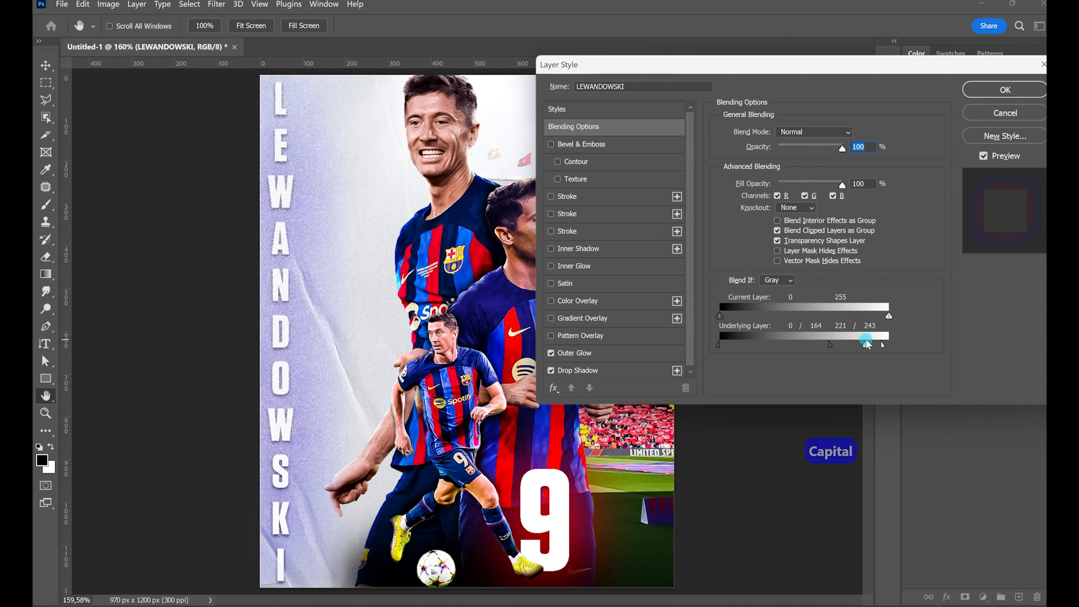
pyautogui.click(1003, 90)
pyautogui.moveTo(1024, 250)
pyautogui.mouseDown()
pyautogui.moveTo(999, 241)
pyautogui.moveTo(1012, 243)
pyautogui.mouseUp()
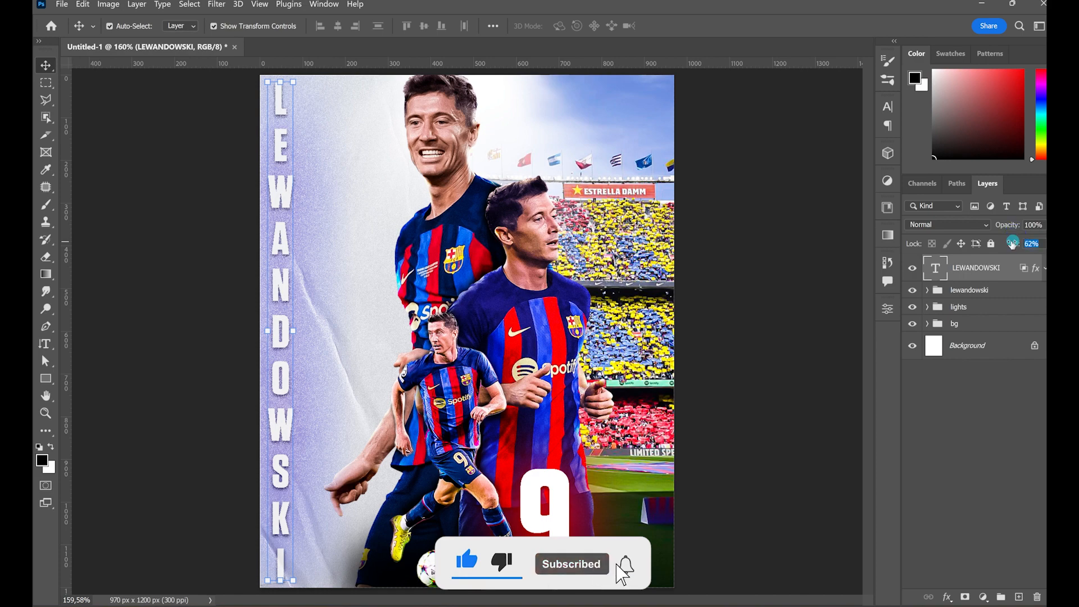
pyautogui.click(981, 430)
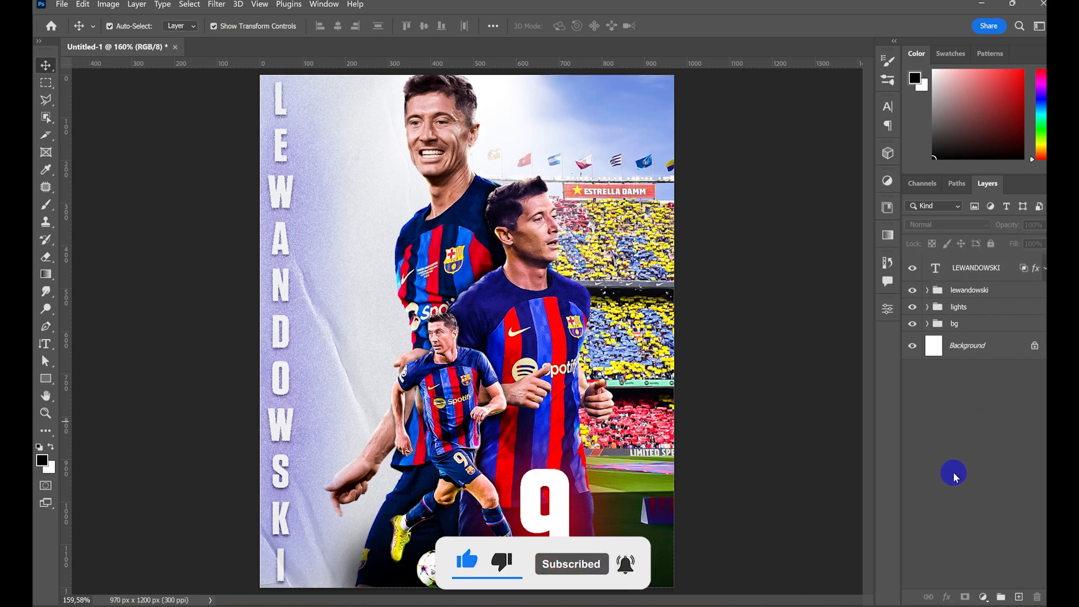